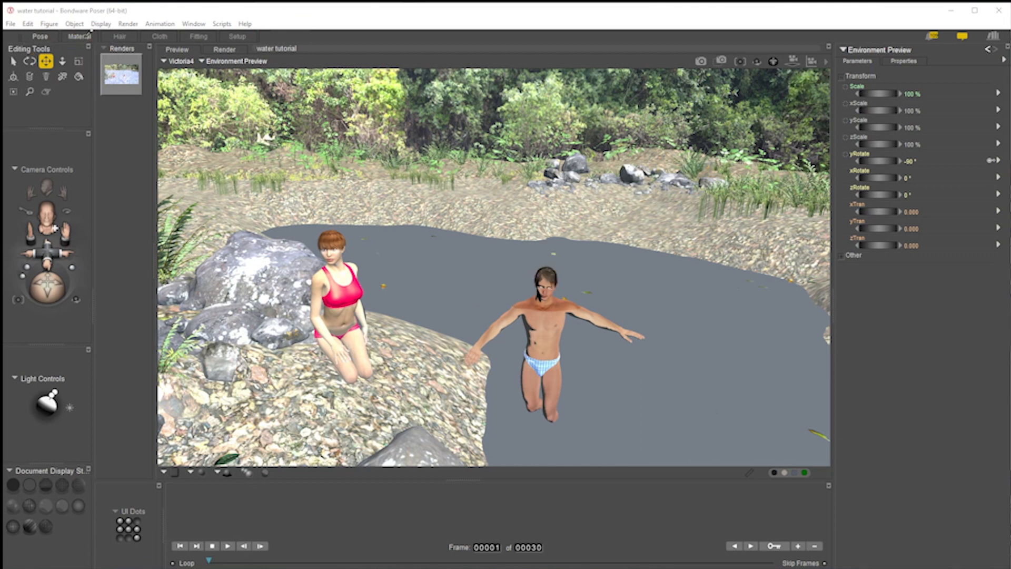
# Inspect the lake's Water material nodes, and return to the Pose room to view the existing SuperFly render.
pyautogui.click(84, 37)
pyautogui.click(165, 247)
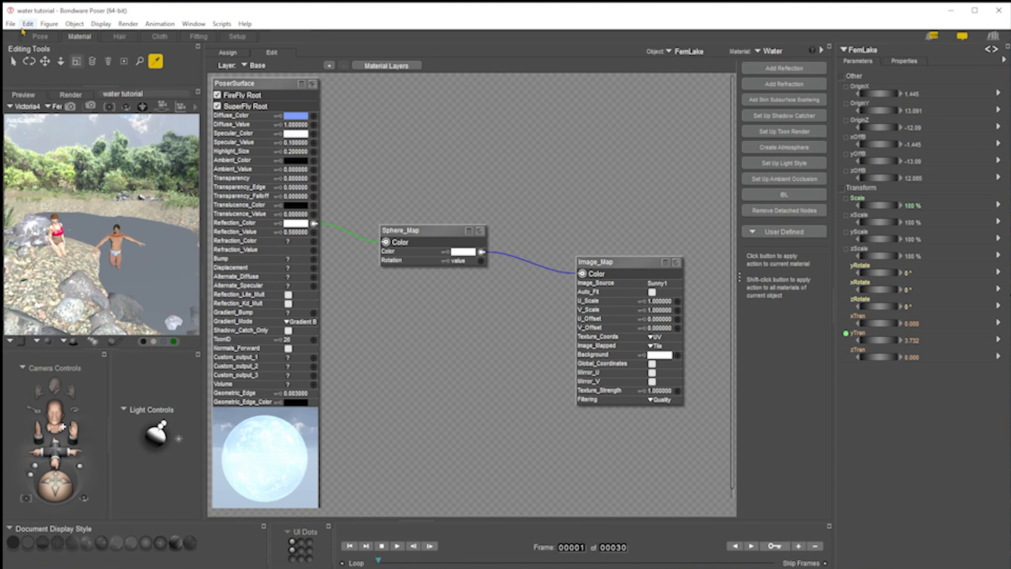
pyautogui.click(61, 61)
pyautogui.click(41, 36)
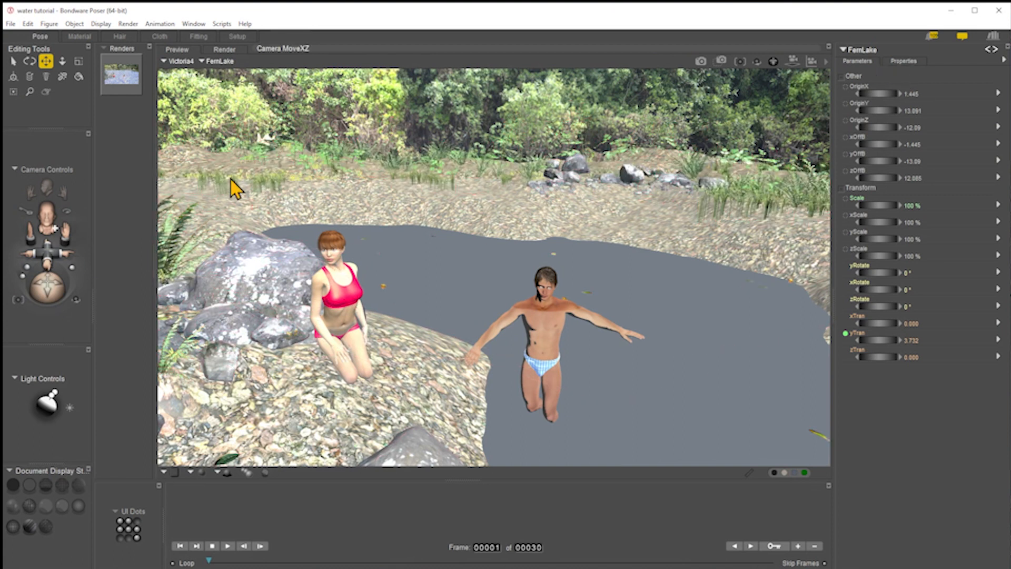
pyautogui.click(125, 76)
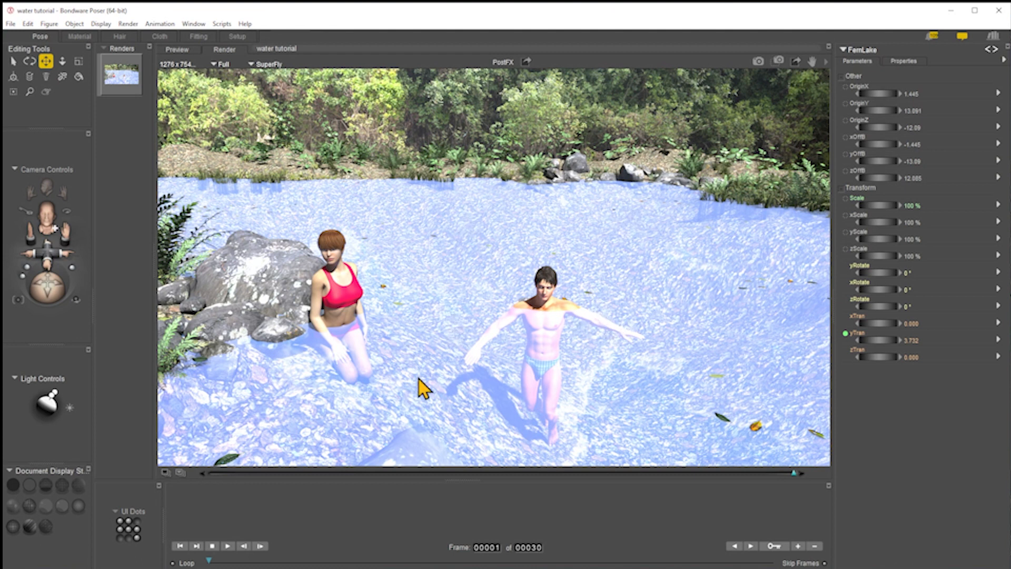
# Apply the "hi reflection" material from the Flinks Water library folder to the lake's Water material.
pyautogui.moveTo(1010, 68); pyautogui.dragTo(693, 31)
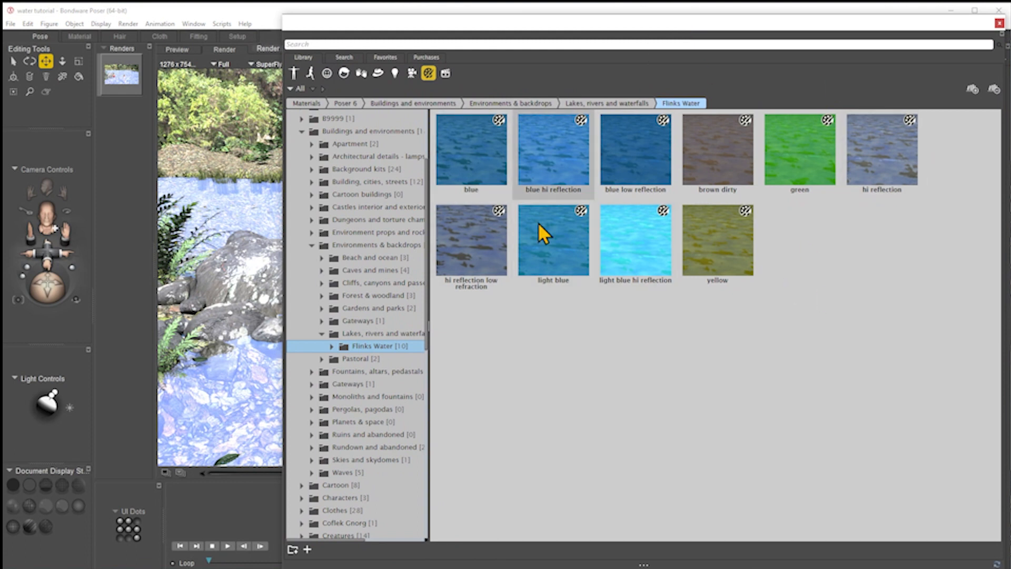
pyautogui.click(564, 153)
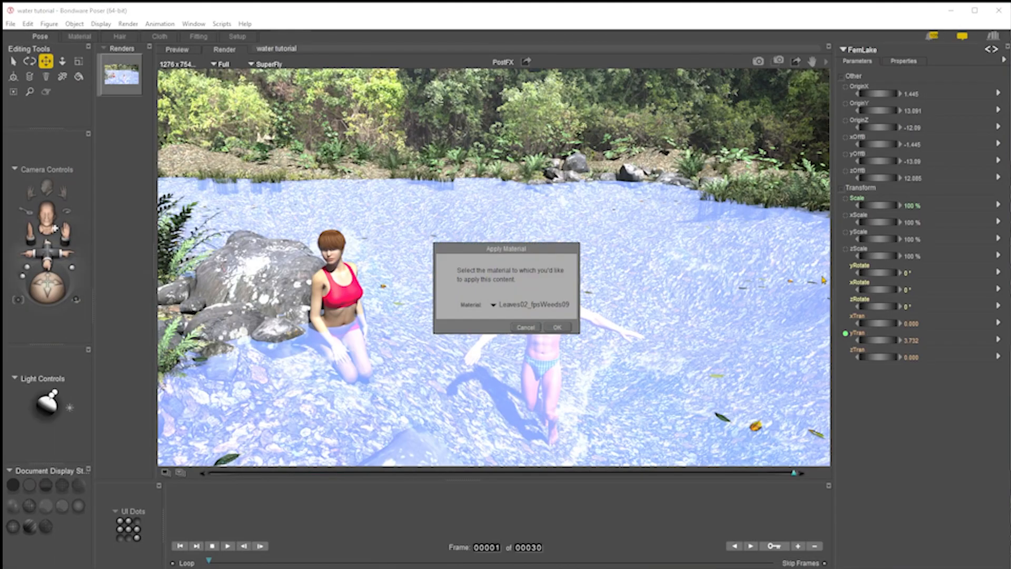
pyautogui.click(527, 305)
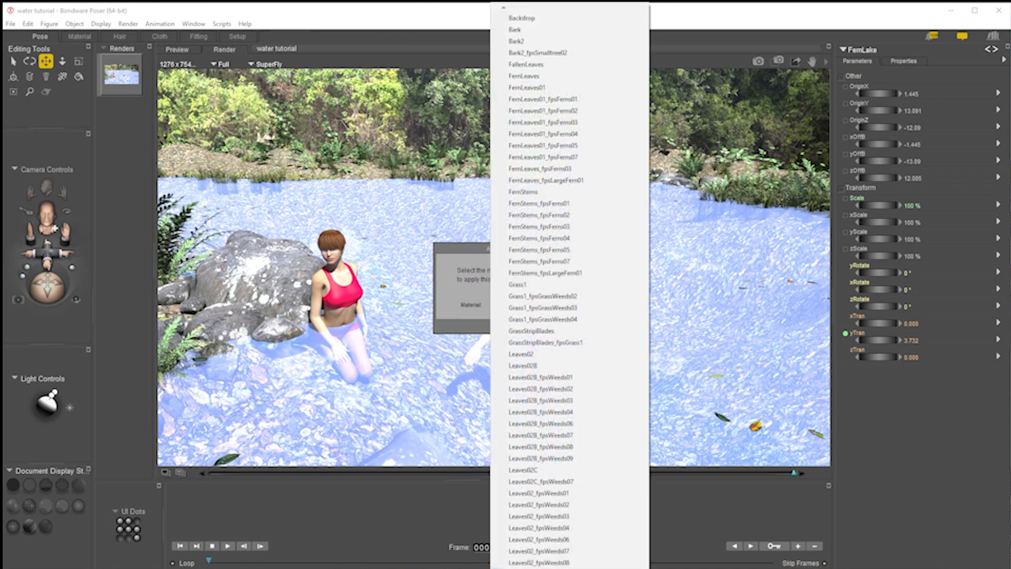
pyautogui.scroll(-14, 570, 284)
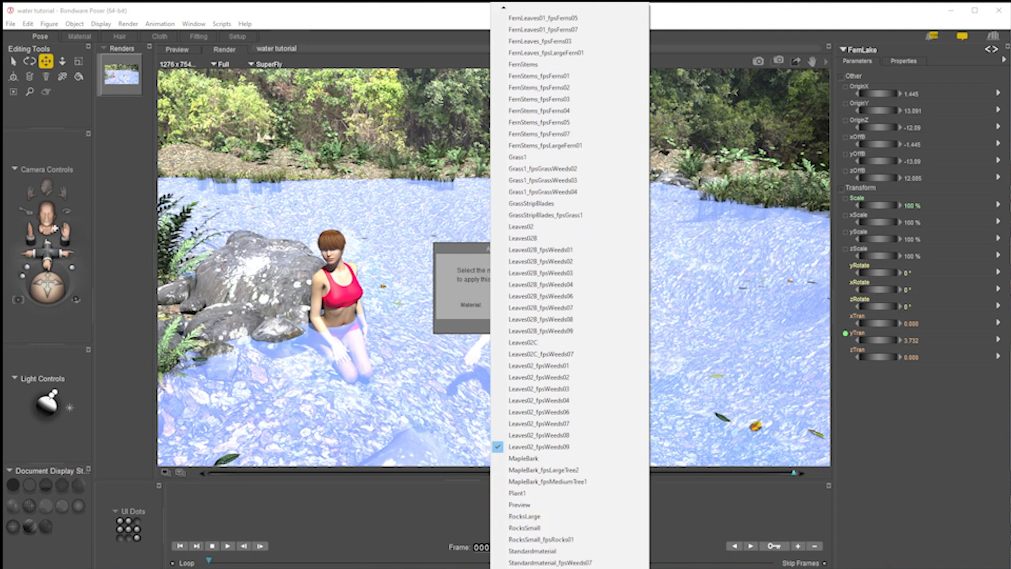
pyautogui.click(620, 396)
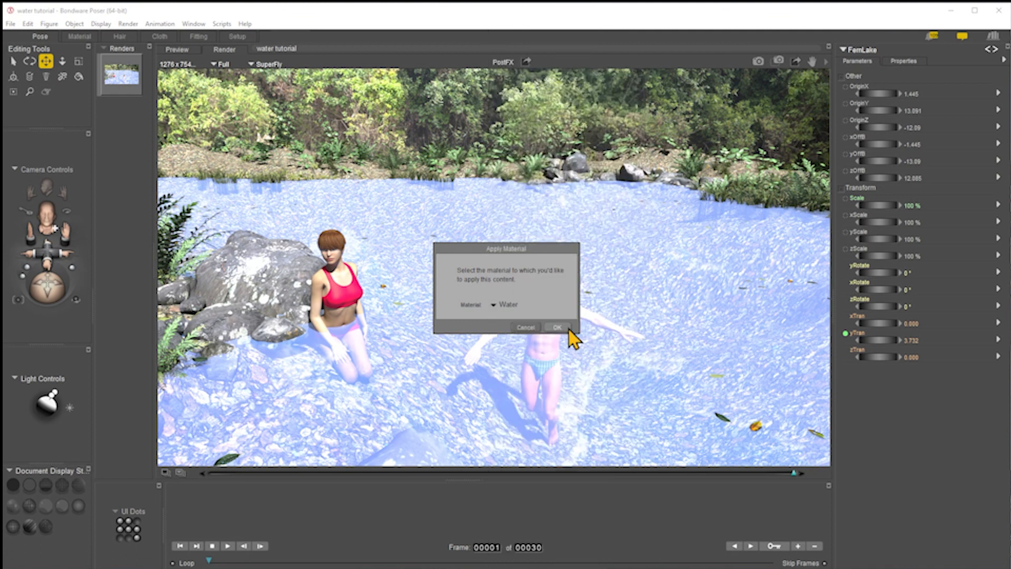
pyautogui.click(561, 327)
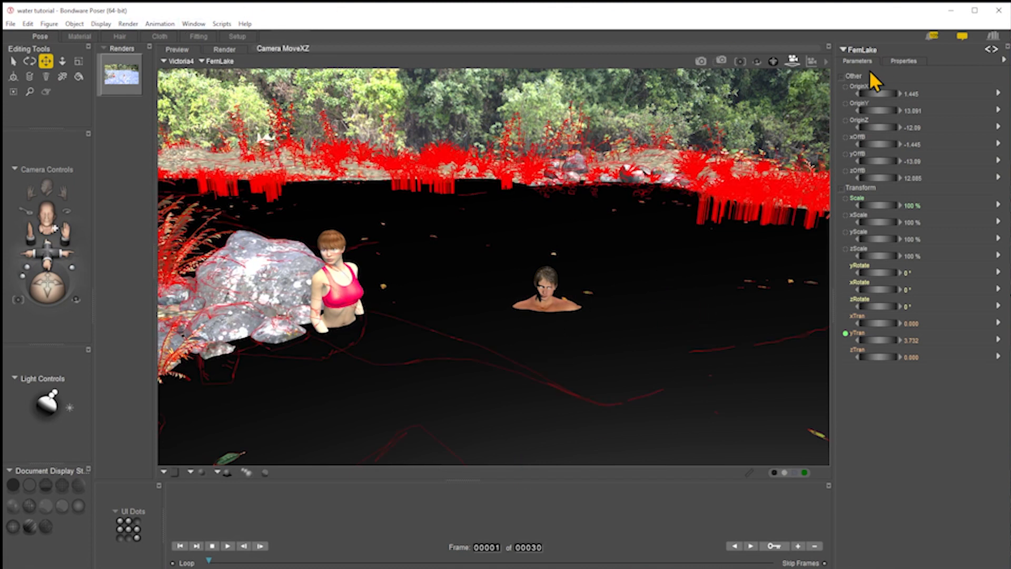
# Render the scene with SuperFly, stop it before completion, and check the water preset in the library.
pyautogui.click(721, 61)
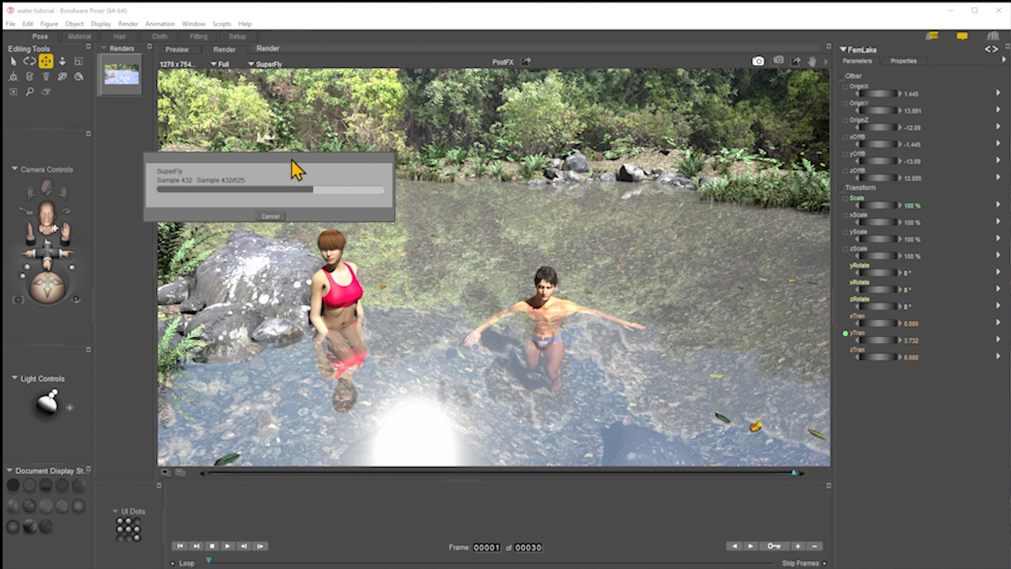
pyautogui.click(274, 217)
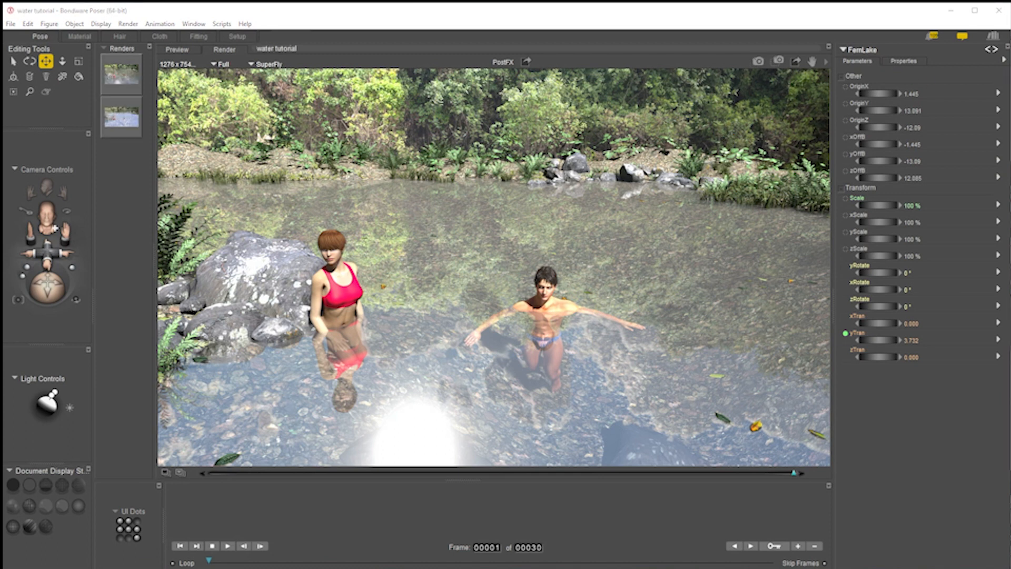
pyautogui.moveTo(1010, 57); pyautogui.dragTo(689, 60)
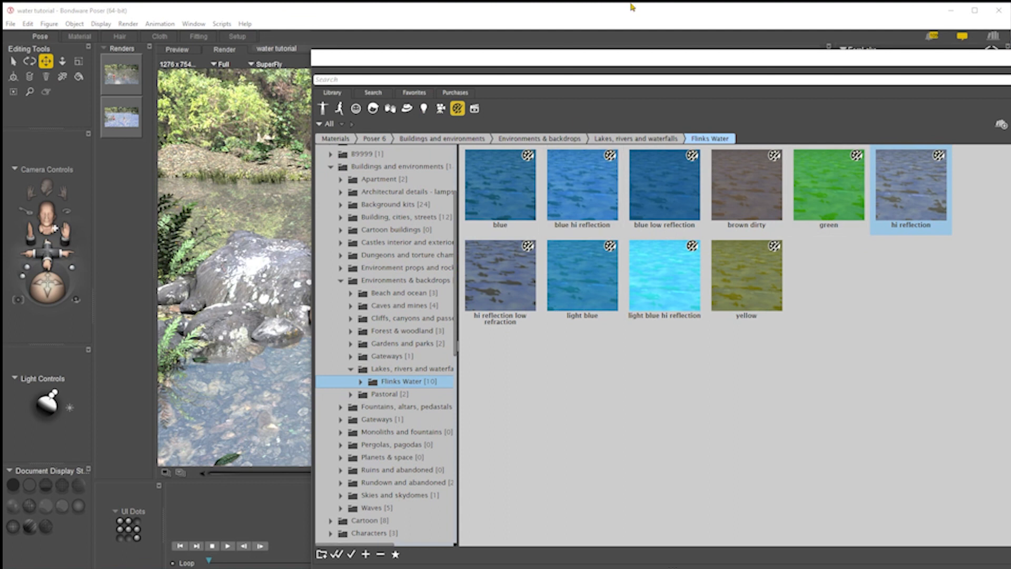
pyautogui.moveTo(605, 60); pyautogui.dragTo(1010, 65)
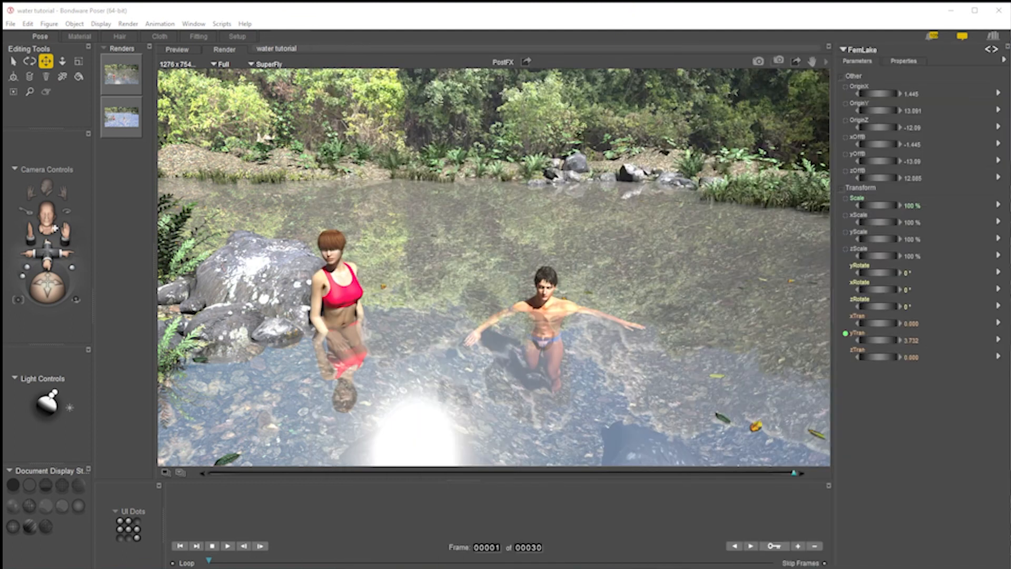
# Examine the lake's Water shader in the Material room, spreading the Clouds and Refract nodes apart.
pyautogui.click(77, 36)
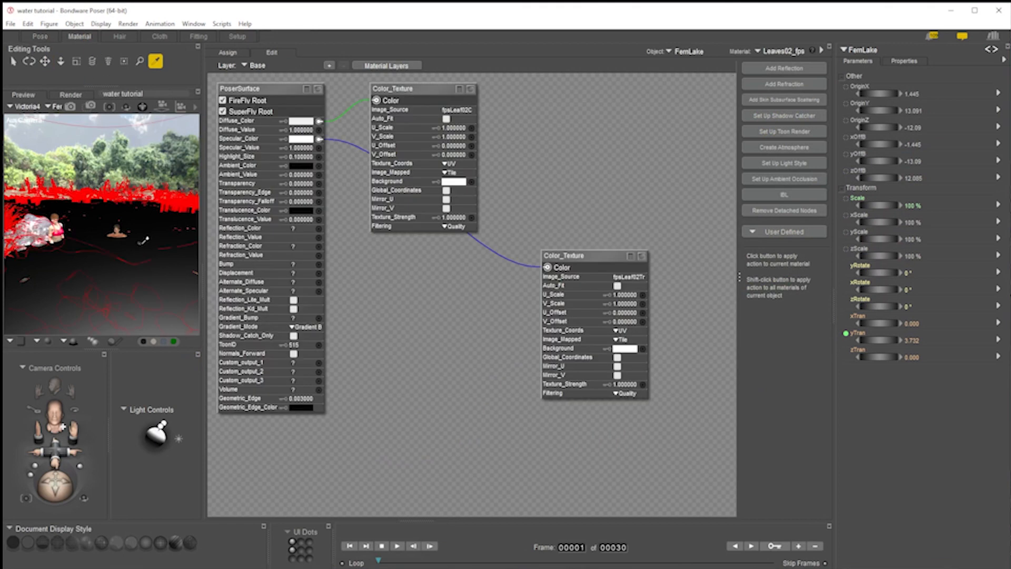
pyautogui.click(140, 243)
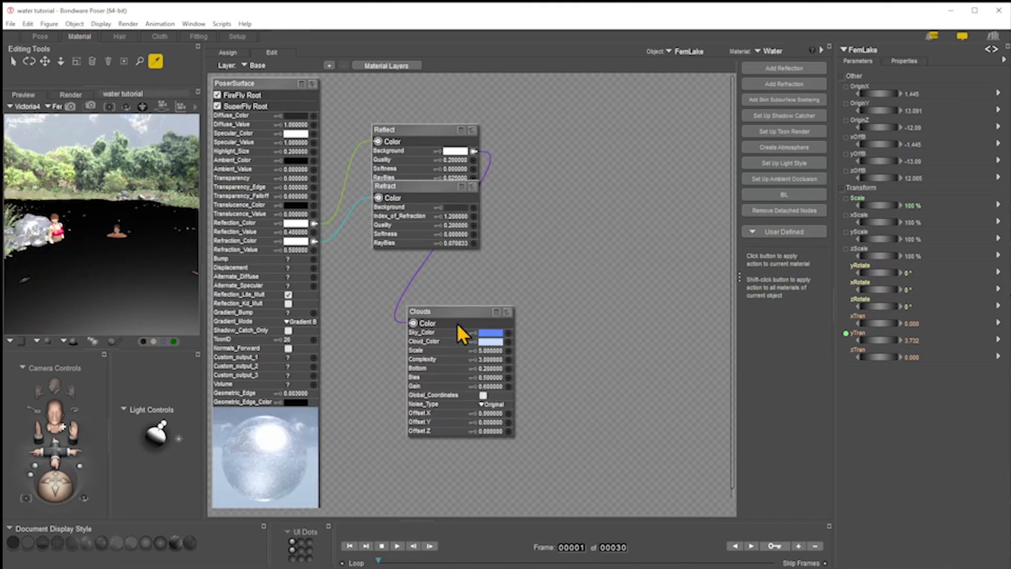
pyautogui.moveTo(460, 314); pyautogui.dragTo(649, 133)
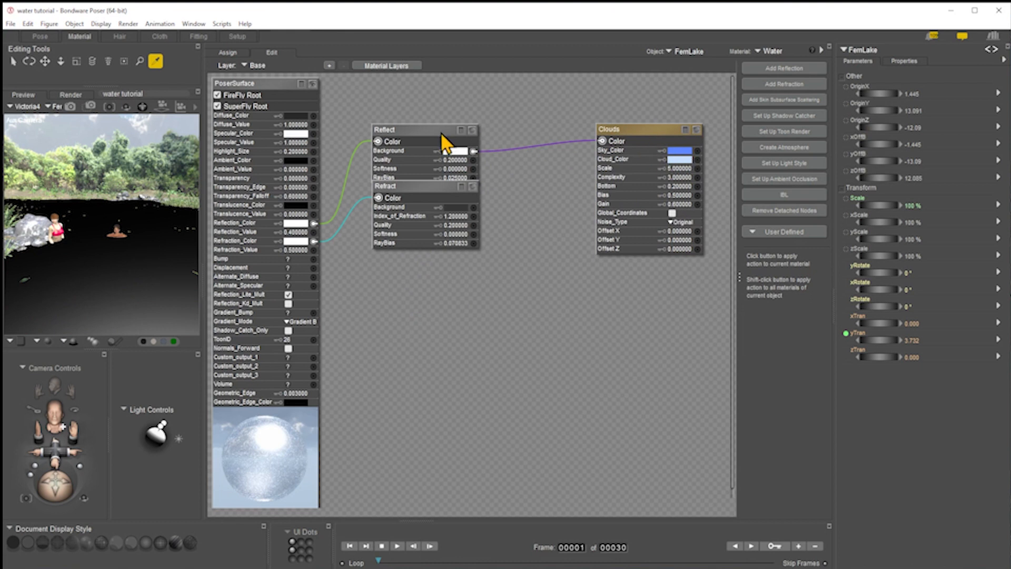
pyautogui.click(419, 192)
pyautogui.moveTo(418, 192); pyautogui.dragTo(421, 236)
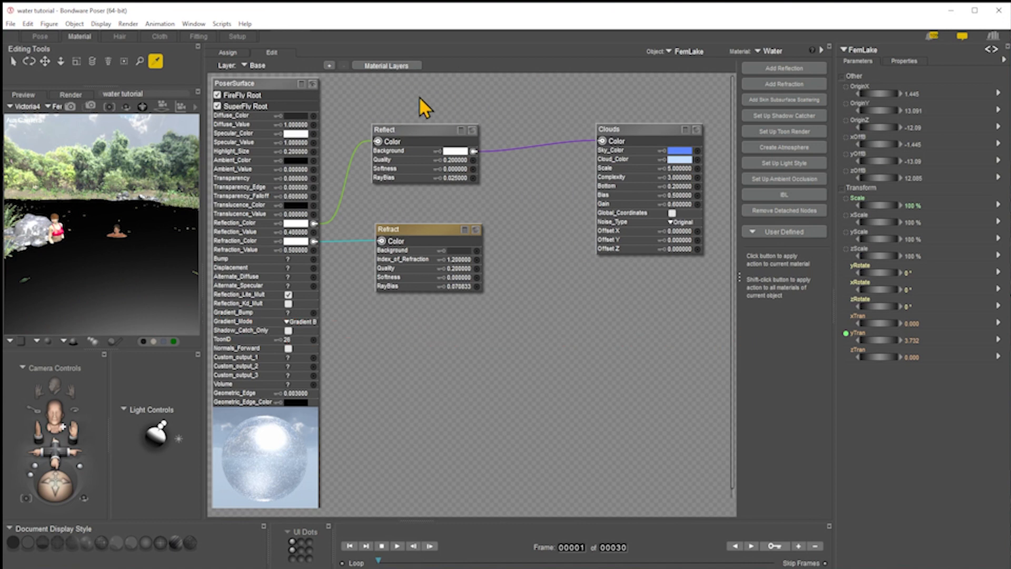
# Delete the Reflect, Refract and Clouds nodes from the Water material and add a CyclesSurface root node.
pyautogui.moveTo(659, 84); pyautogui.dragTo(253, 375)
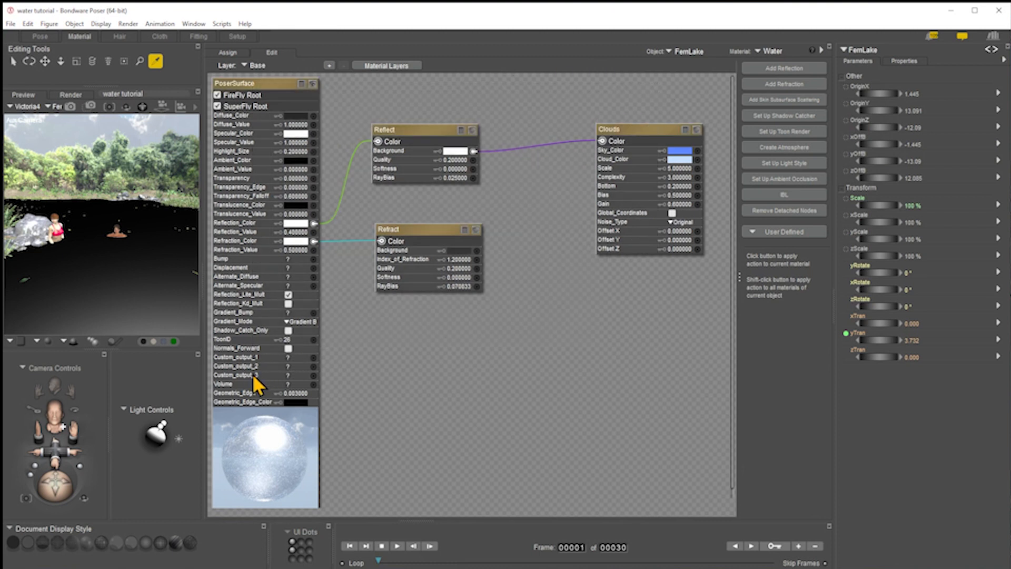
pyautogui.press('Delete')
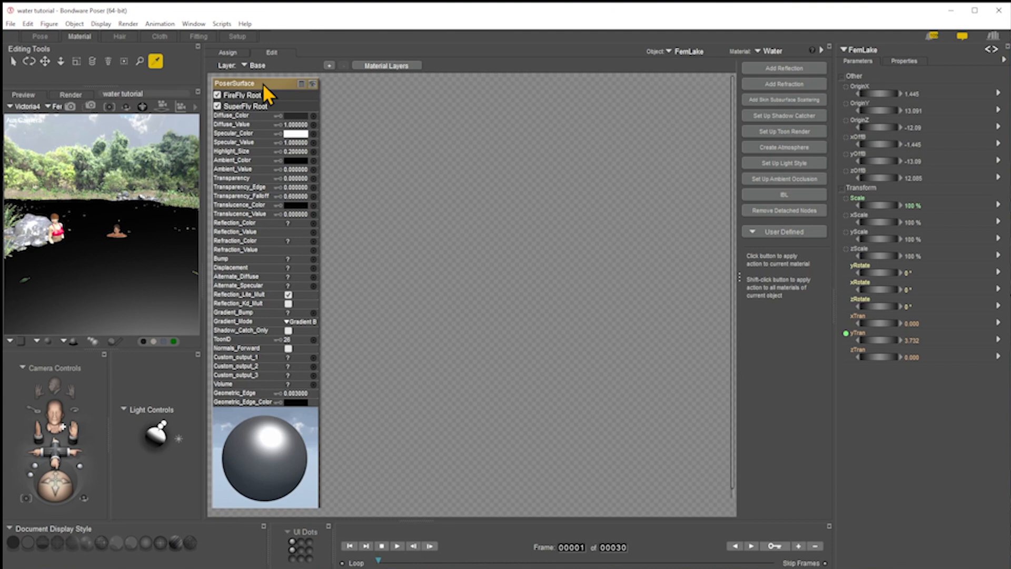
pyautogui.rightClick(359, 90)
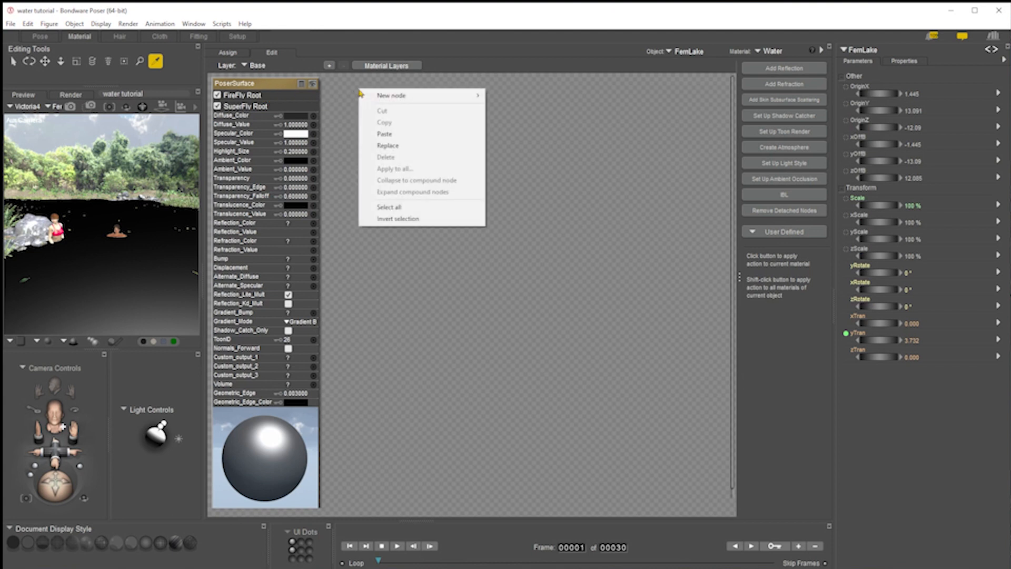
pyautogui.moveTo(417, 97)
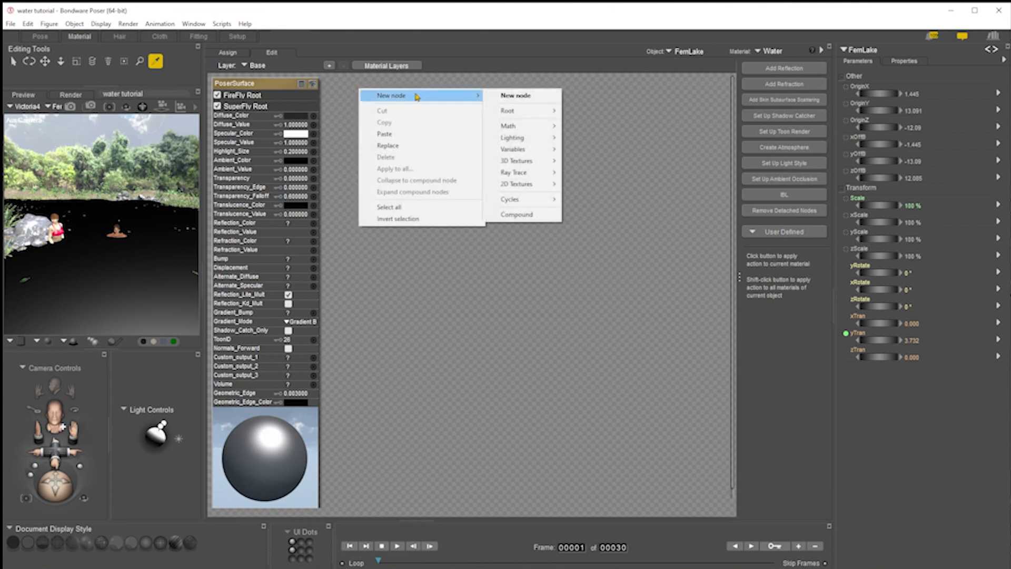
pyautogui.moveTo(510, 112)
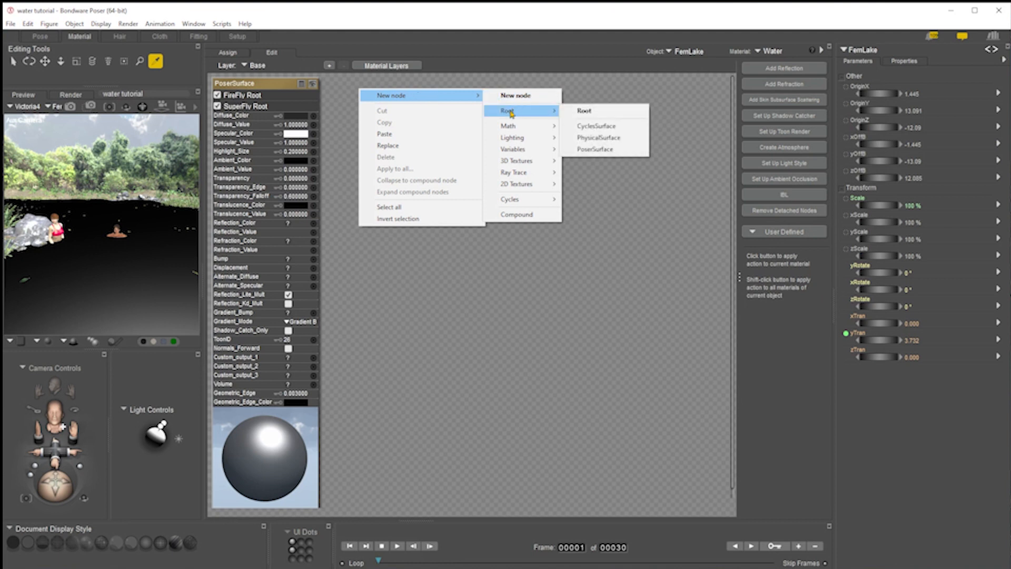
pyautogui.click(596, 126)
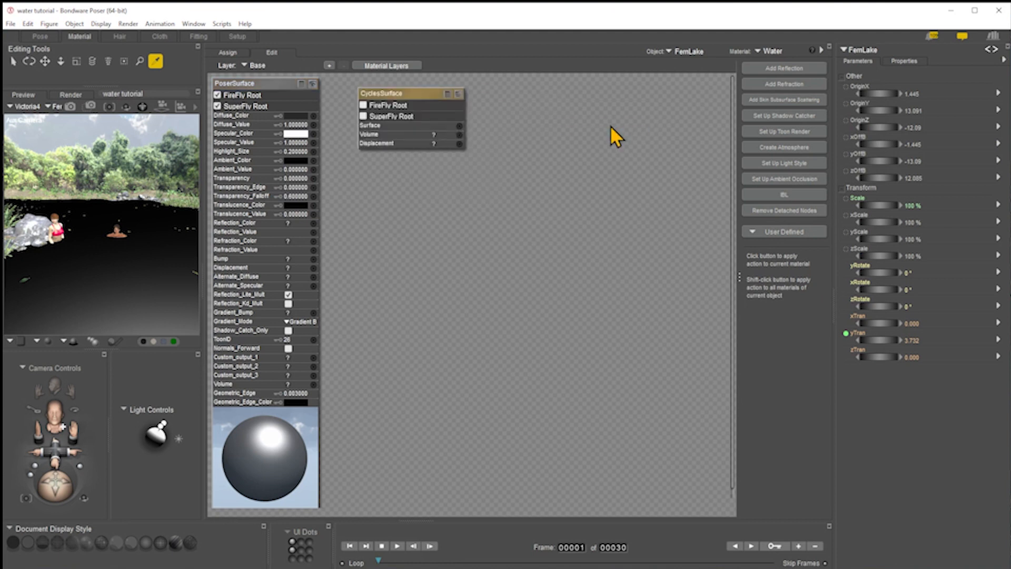
# Delete the PoserSurface root node and move the CyclesSurface node into its place.
pyautogui.moveTo(362, 93); pyautogui.dragTo(383, 91)
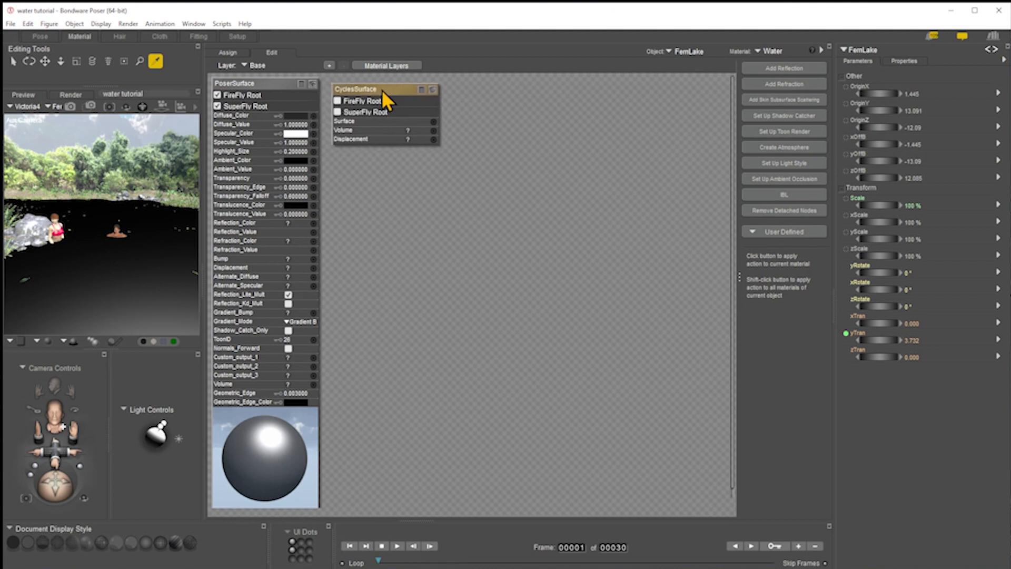
pyautogui.moveTo(267, 83); pyautogui.dragTo(271, 82)
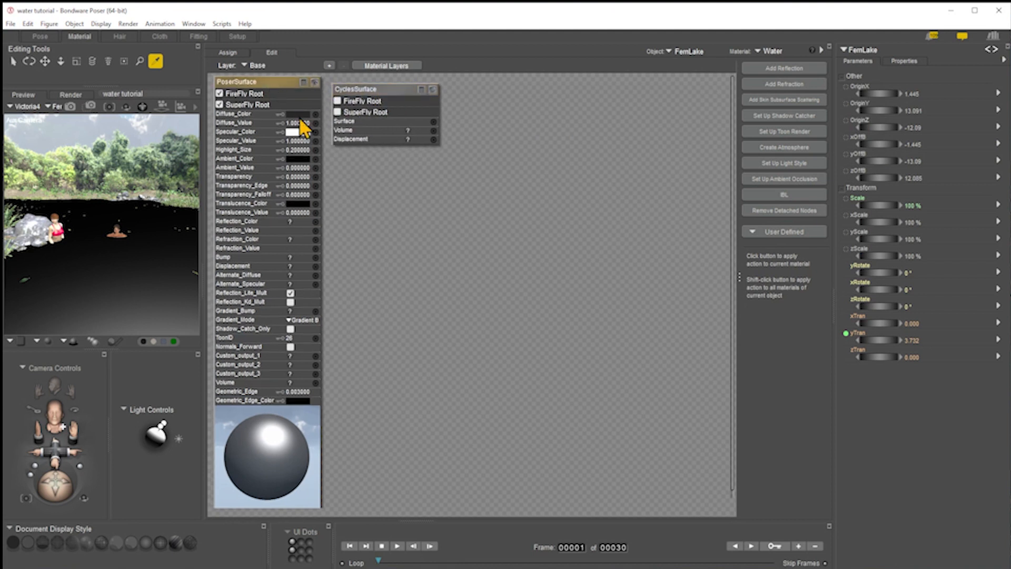
pyautogui.press('Delete')
pyautogui.click(378, 90)
pyautogui.moveTo(378, 90); pyautogui.dragTo(276, 97)
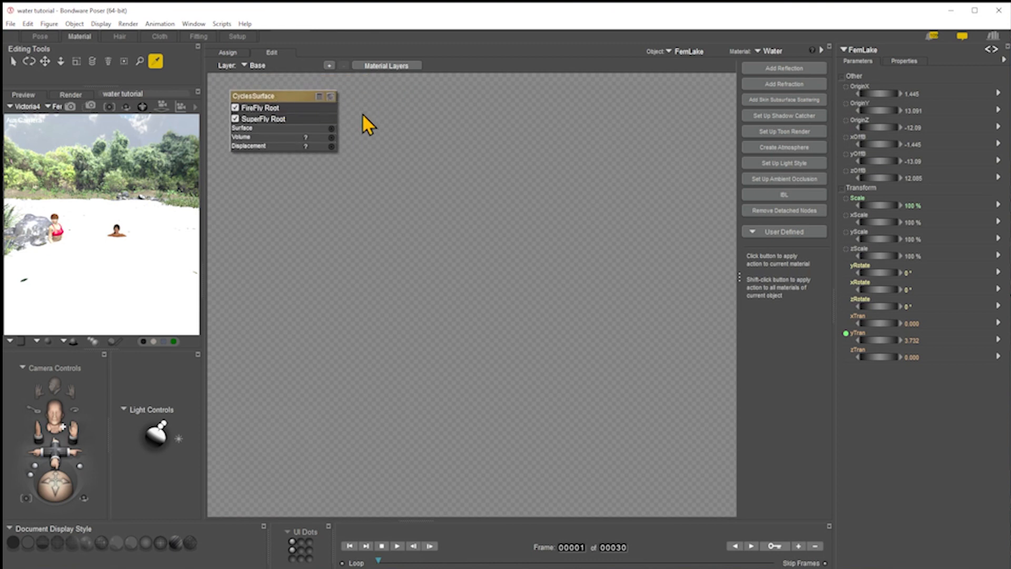
# Add a Cycles GlassBsdf shader node and connect it to the Surface input of the CyclesSurface node.
pyautogui.rightClick(558, 109)
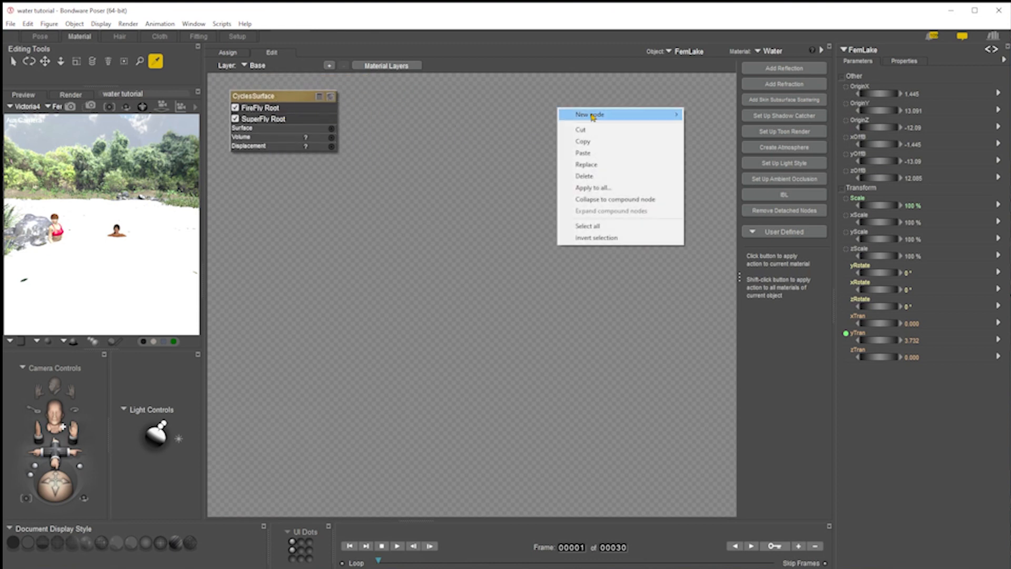
pyautogui.moveTo(593, 116)
pyautogui.moveTo(717, 223)
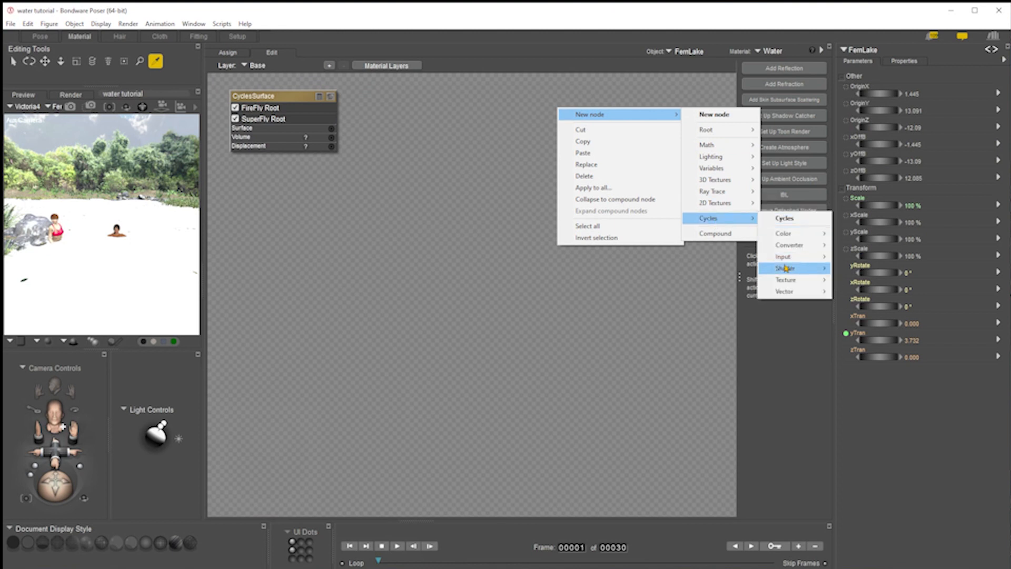
pyautogui.moveTo(789, 270)
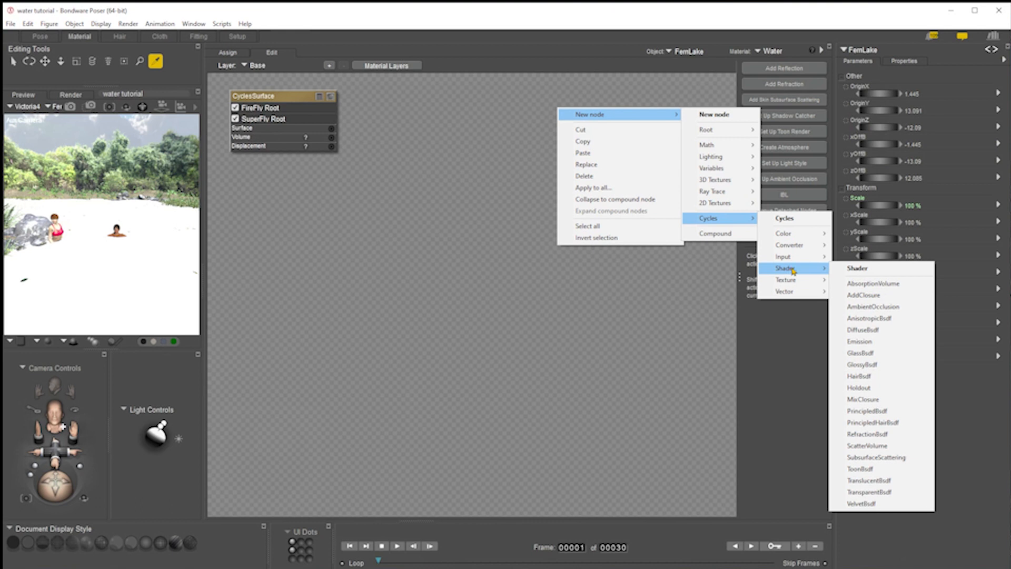
pyautogui.click(884, 355)
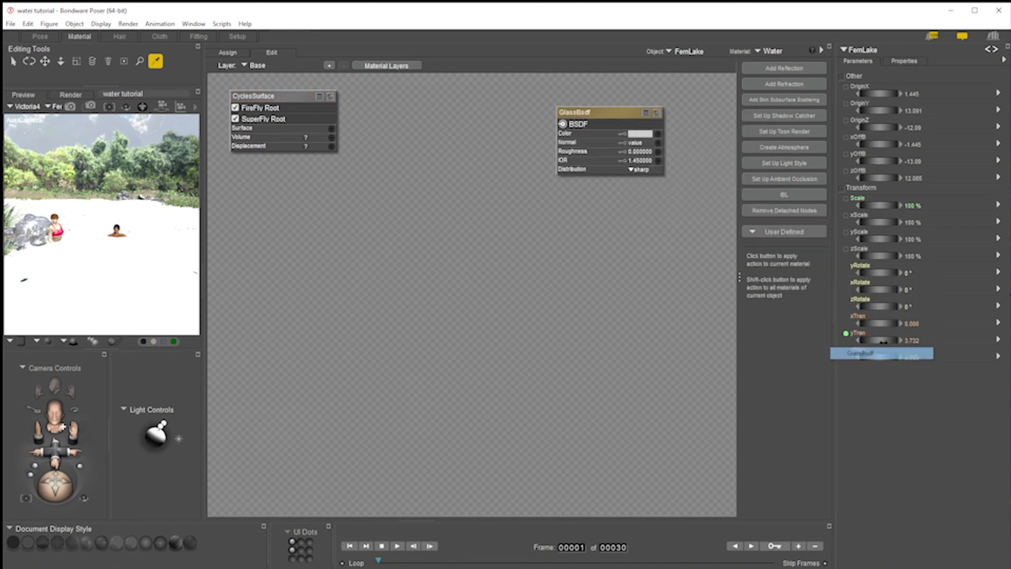
pyautogui.rightClick(622, 115)
pyautogui.moveTo(597, 113); pyautogui.dragTo(333, 129)
pyautogui.moveTo(502, 109); pyautogui.dragTo(457, 120)
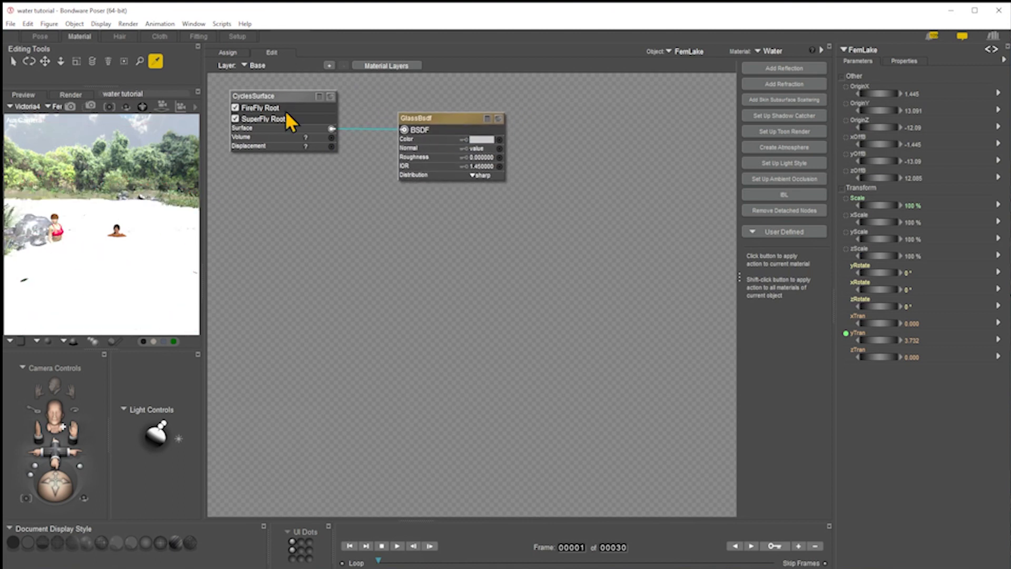
# Set the GlassBsdf node's color to a pale cyan and return to the Pose room.
pyautogui.rightClick(616, 125)
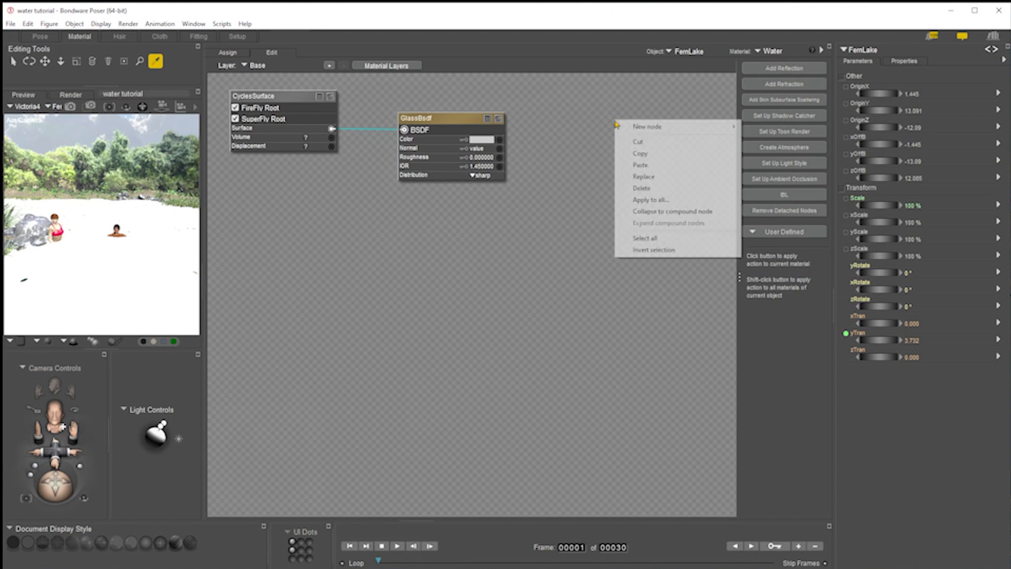
pyautogui.click(481, 141)
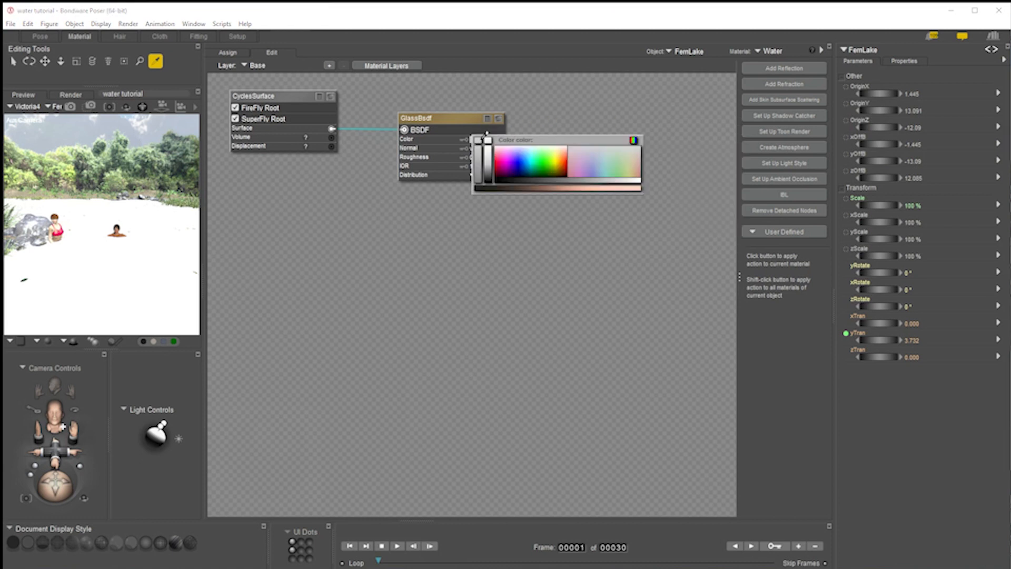
pyautogui.click(534, 145)
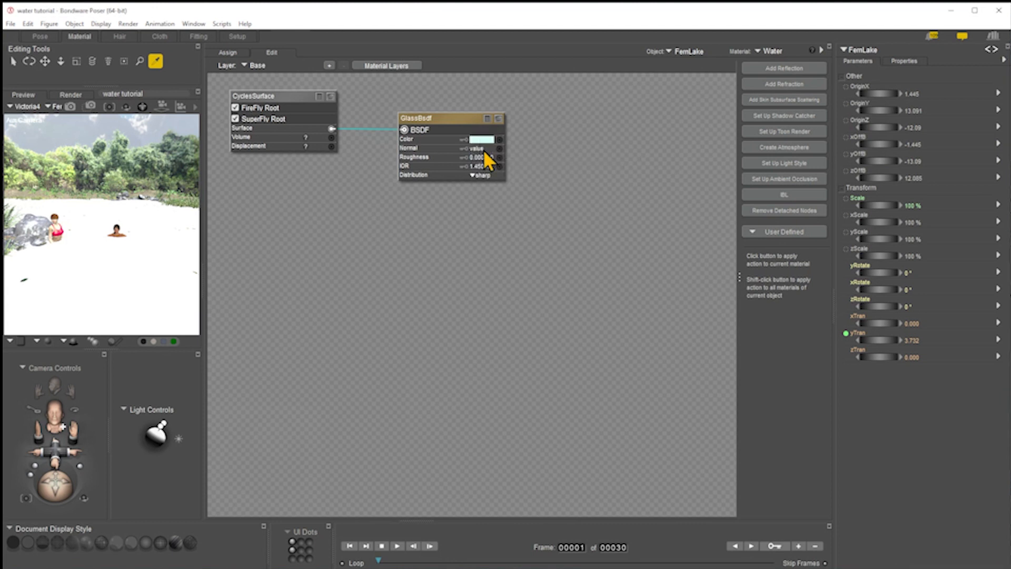
pyautogui.click(40, 36)
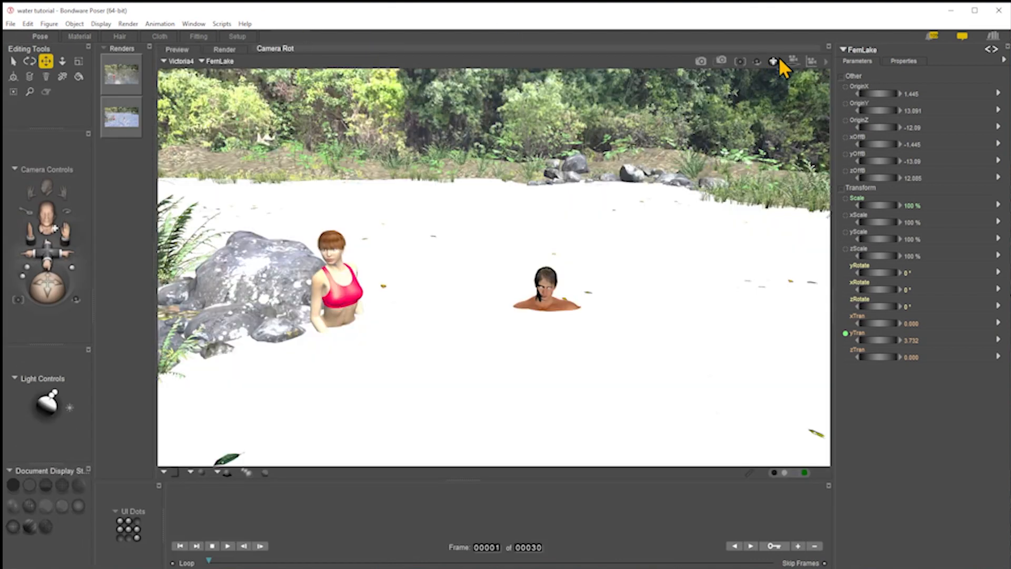
# Render the scene with SuperFly, check the Water material's nodes, and display the newest render in the Pose room.
pyautogui.click(700, 63)
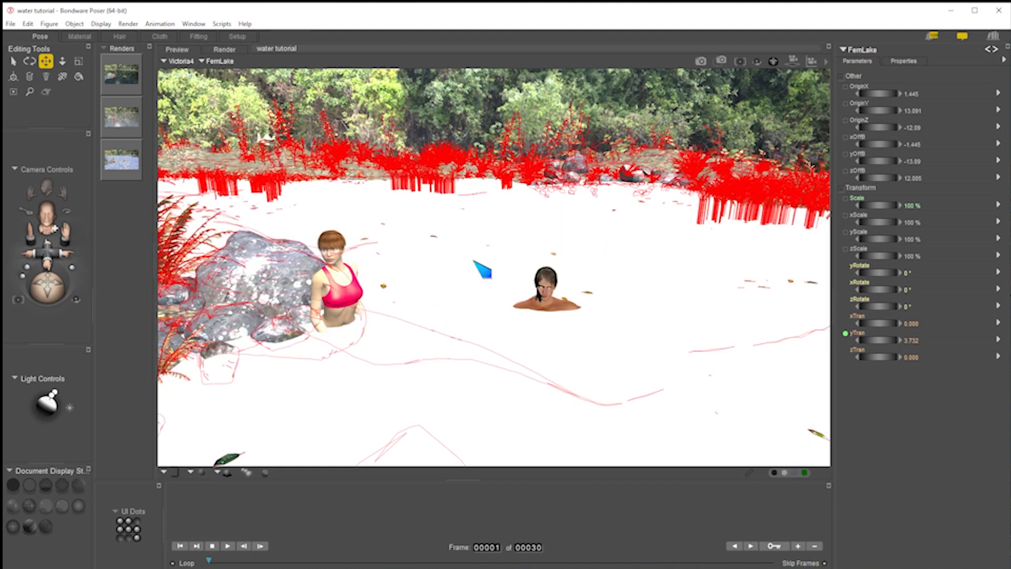
pyautogui.click(116, 79)
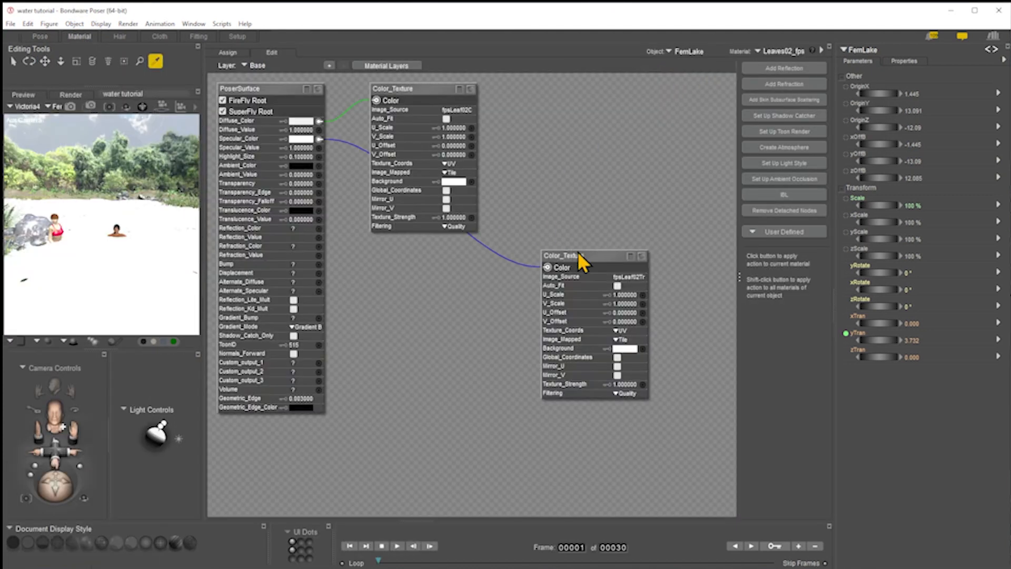
pyautogui.click(158, 256)
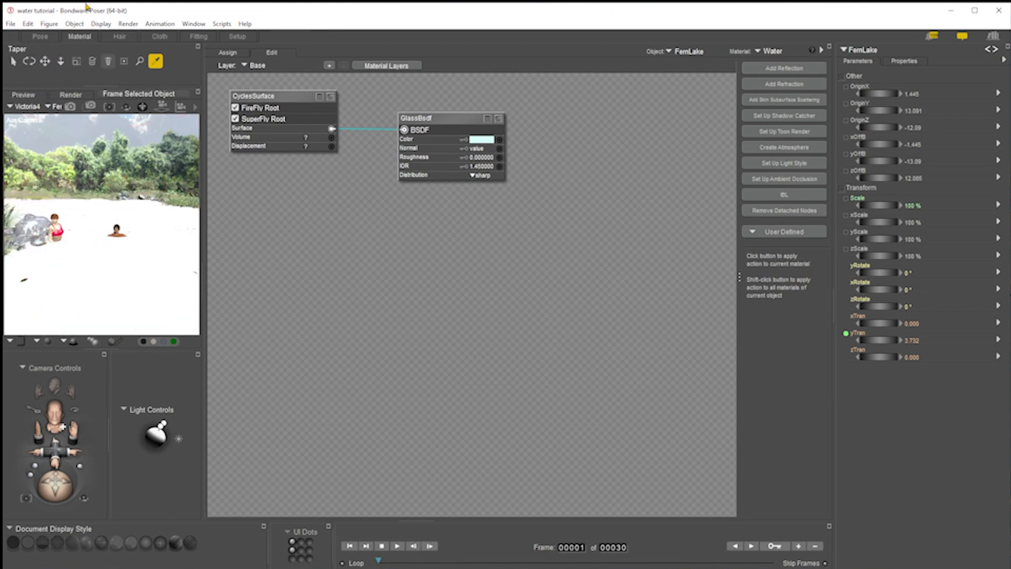
pyautogui.click(40, 35)
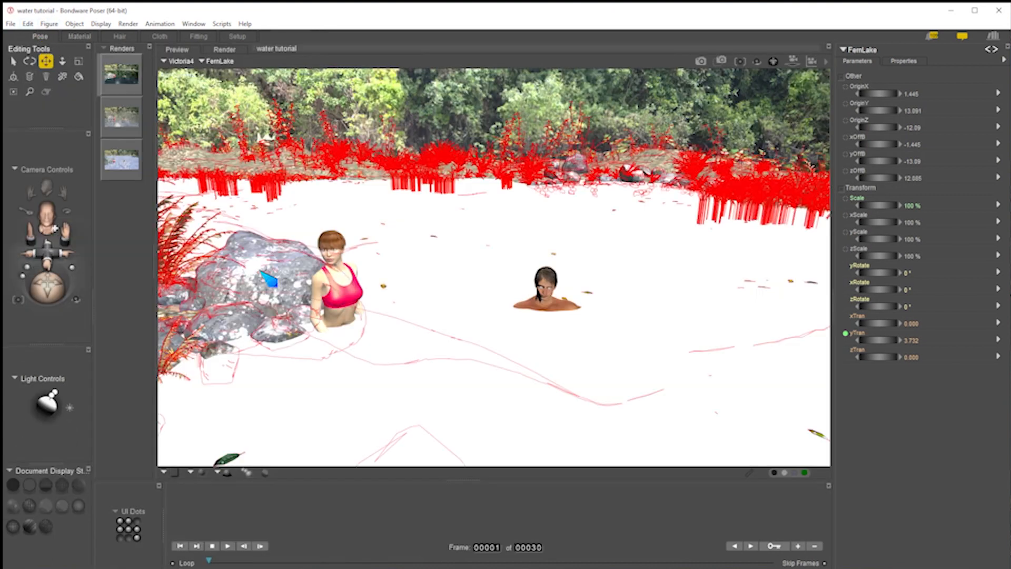
pyautogui.click(121, 84)
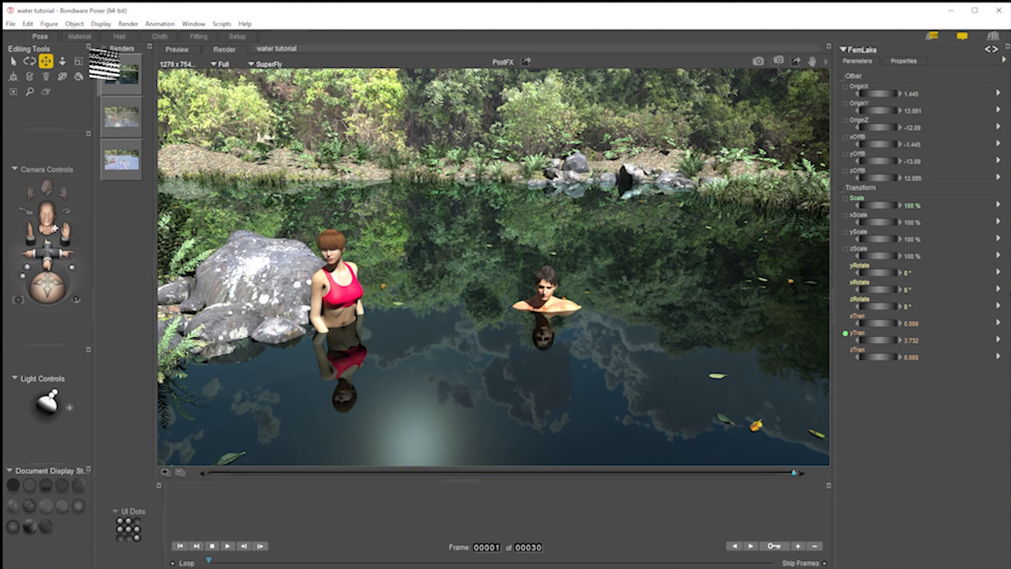
# Reopen the Water material in the Material room and add a Cycles Bump vector node.
pyautogui.click(79, 37)
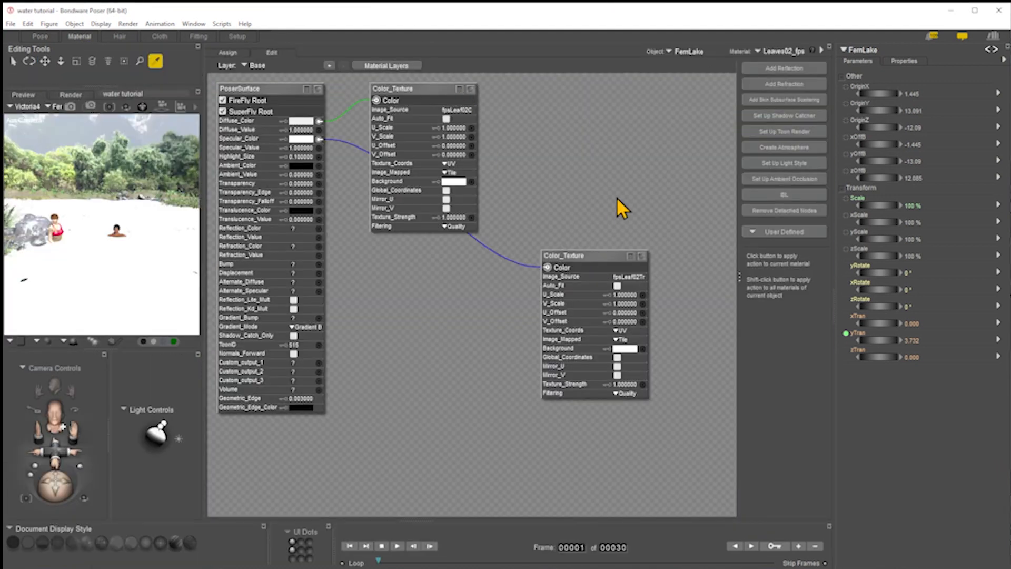
pyautogui.click(109, 269)
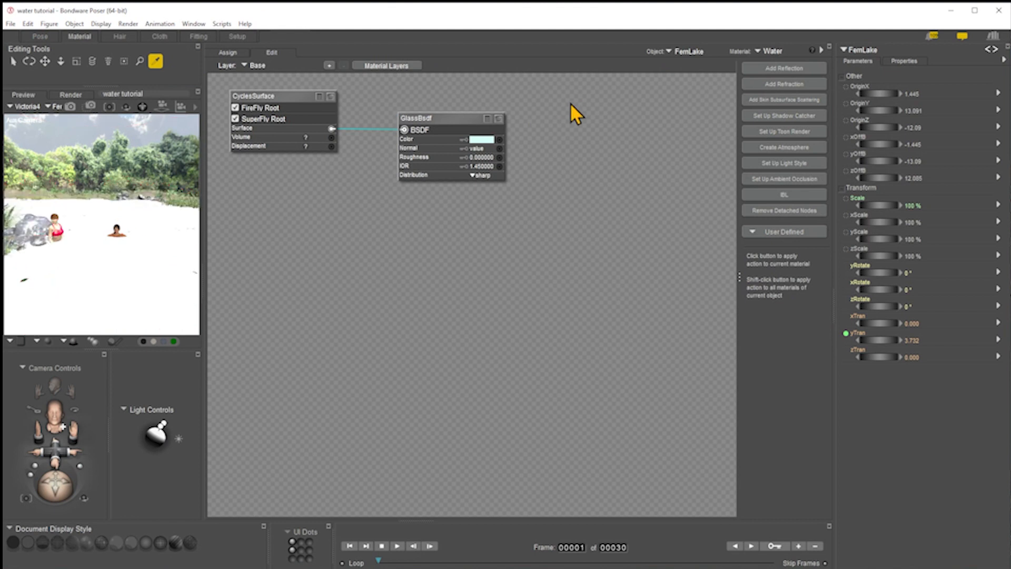
pyautogui.rightClick(562, 132)
pyautogui.moveTo(595, 139)
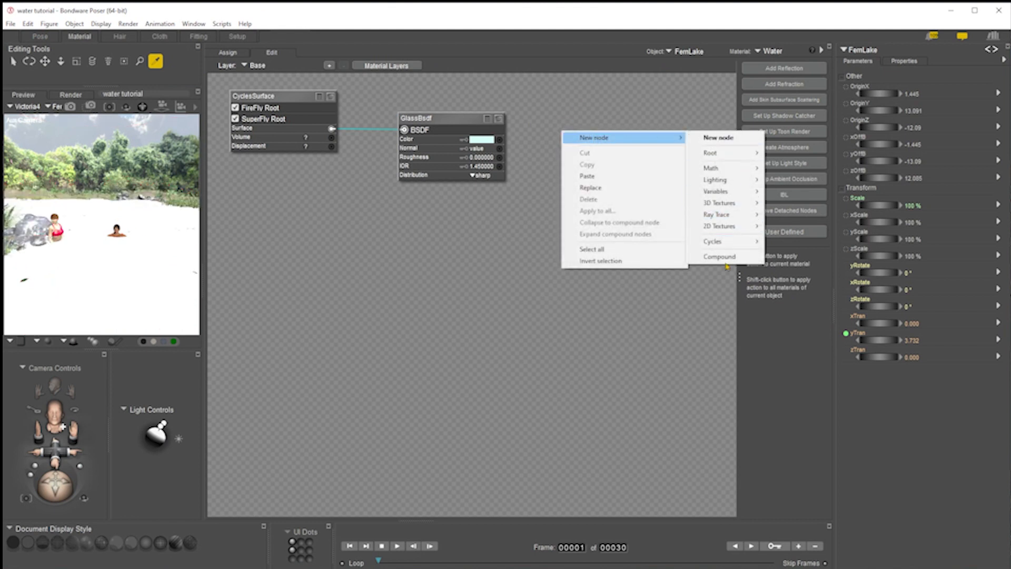
pyautogui.moveTo(727, 242)
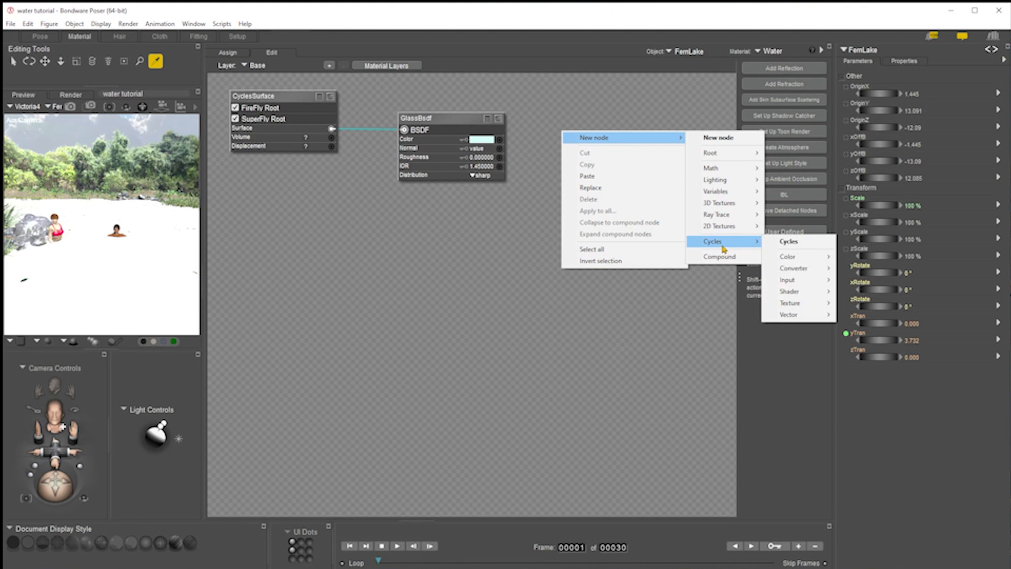
pyautogui.moveTo(801, 294)
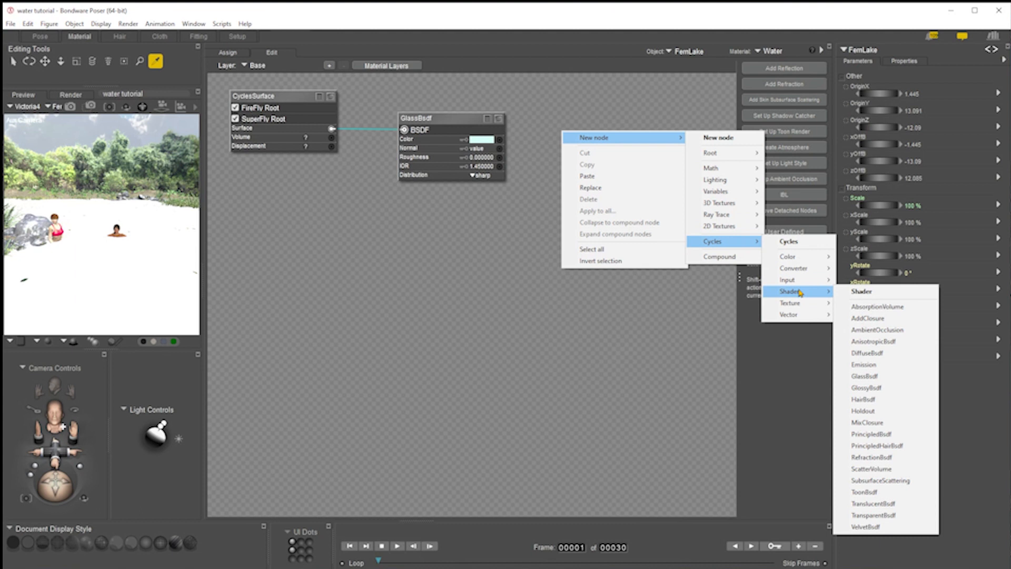
pyautogui.moveTo(799, 316)
pyautogui.click(859, 330)
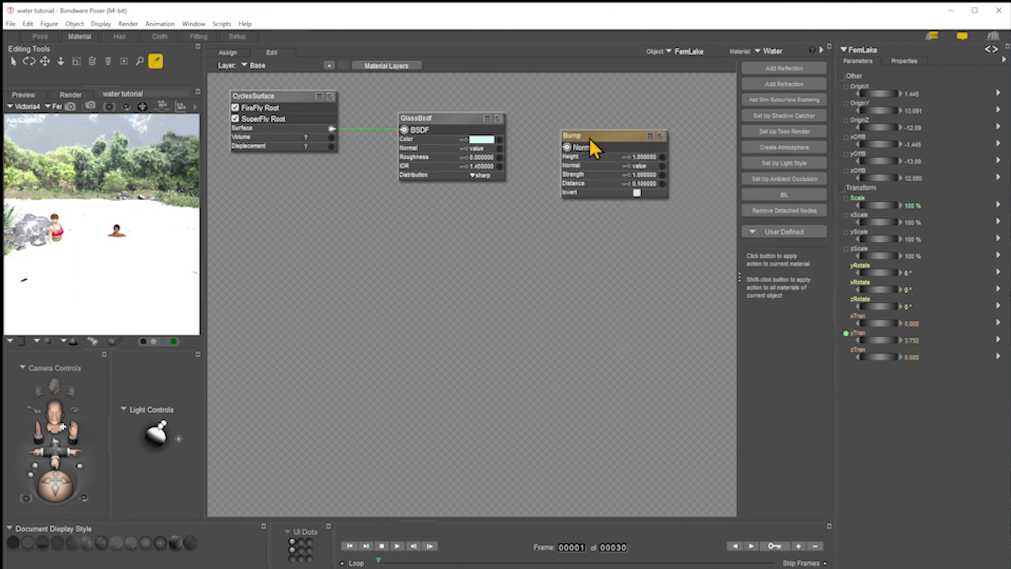
# Connect the Bump node to the Normal input of the GlassBsdf node and place it close beside that node.
pyautogui.moveTo(586, 138); pyautogui.dragTo(571, 134)
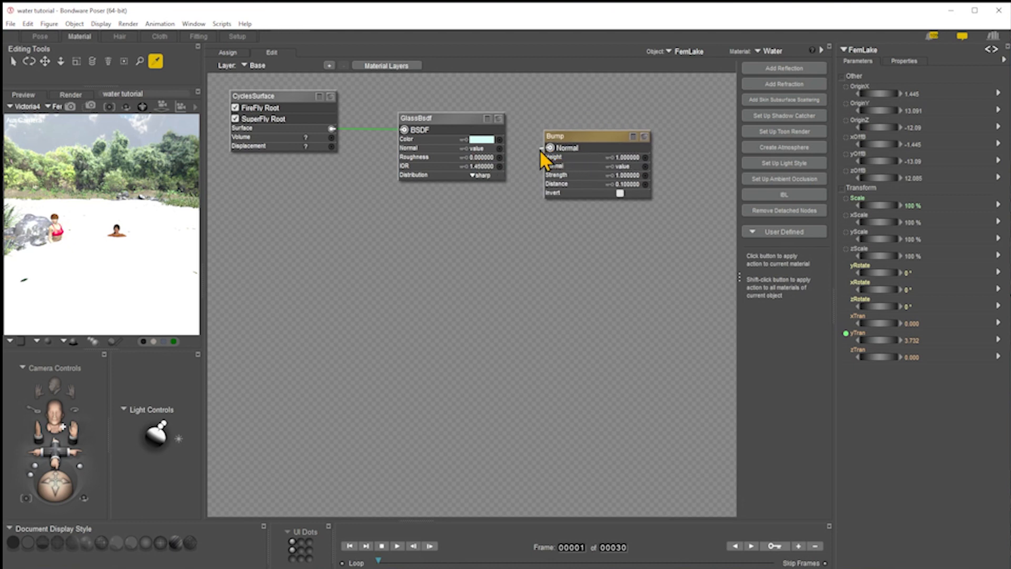
pyautogui.moveTo(497, 157); pyautogui.dragTo(501, 149)
pyautogui.moveTo(577, 138); pyautogui.dragTo(608, 137)
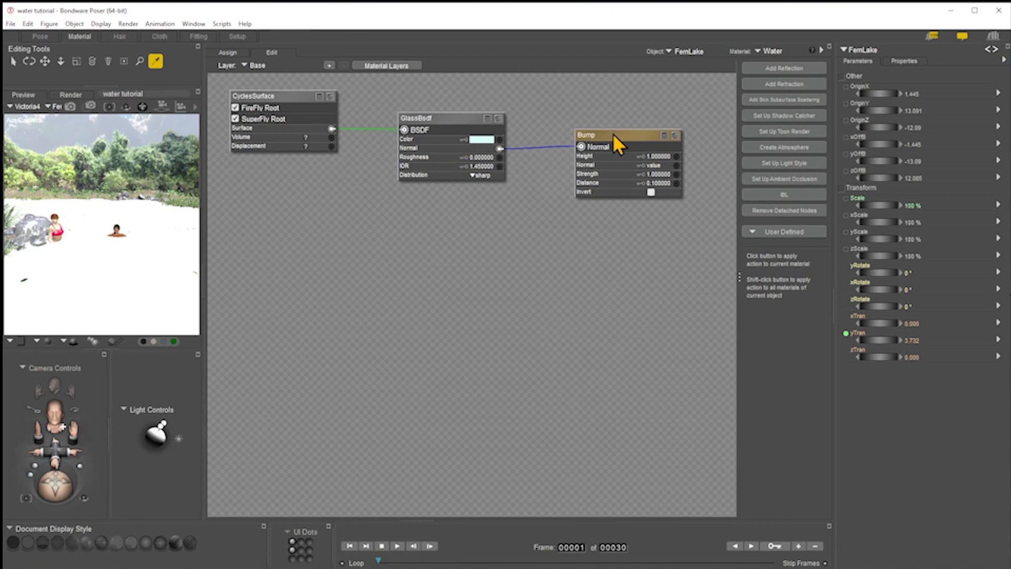
pyautogui.moveTo(610, 136); pyautogui.dragTo(560, 139)
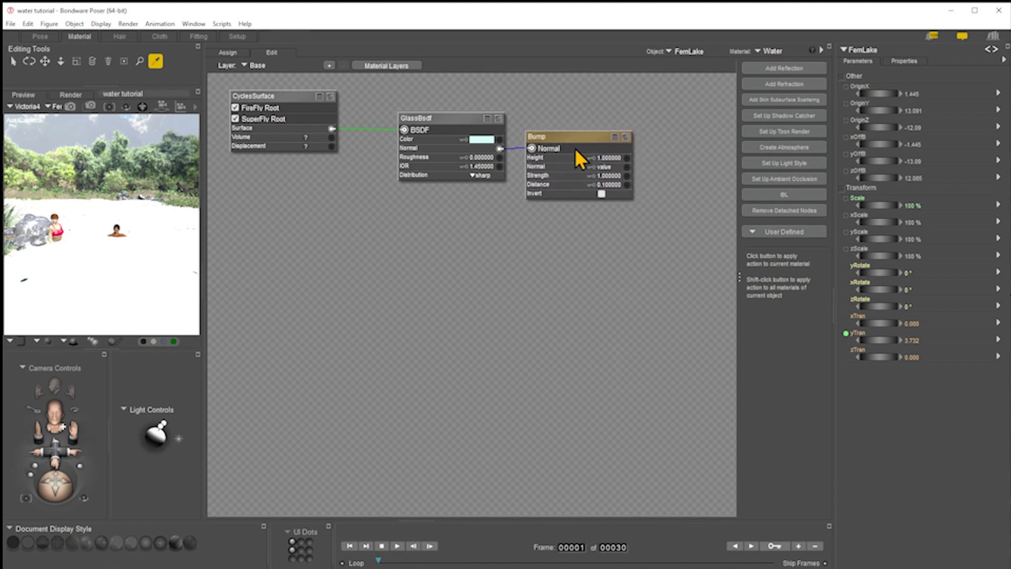
# Add a 2D image map node to the Water material and load a Water 0175 normal map as its image source.
pyautogui.rightClick(520, 274)
pyautogui.moveTo(558, 281)
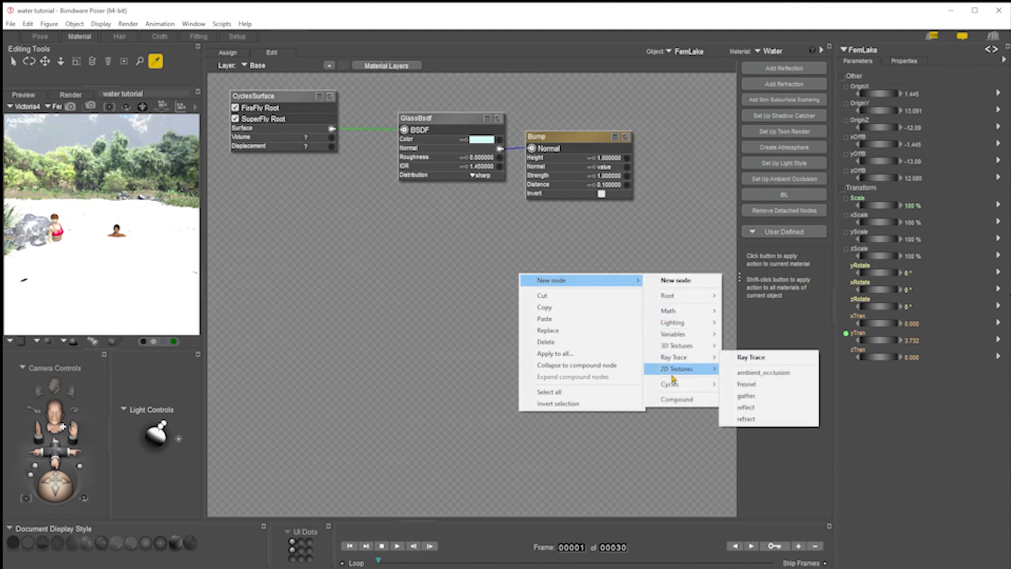
pyautogui.moveTo(678, 375)
pyautogui.click(756, 395)
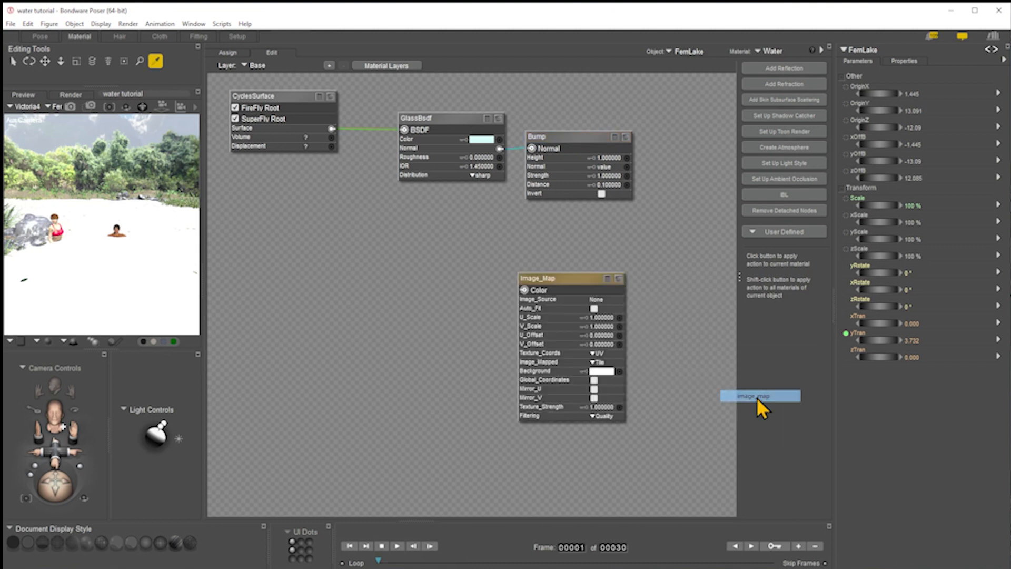
pyautogui.click(597, 300)
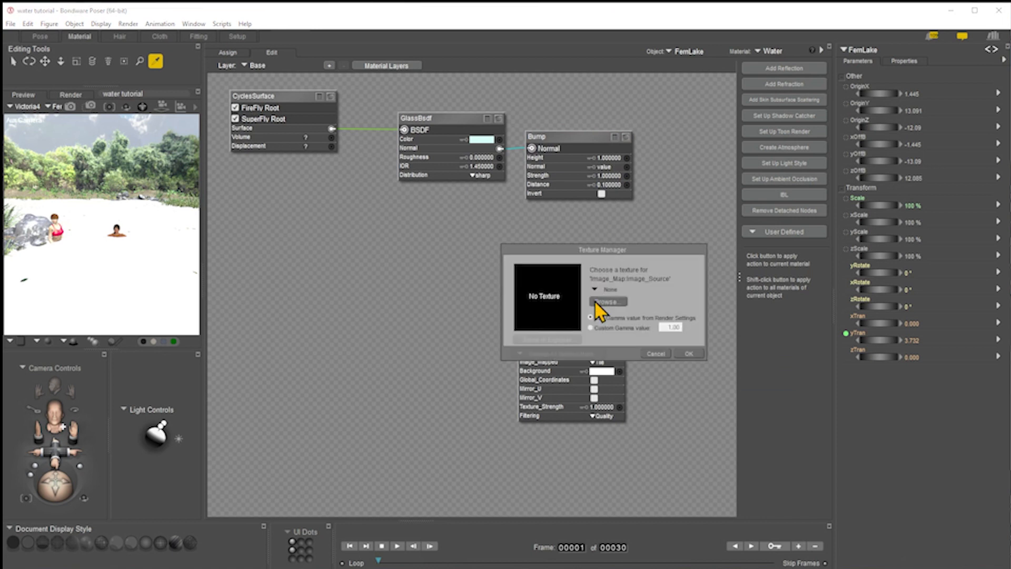
pyautogui.click(605, 302)
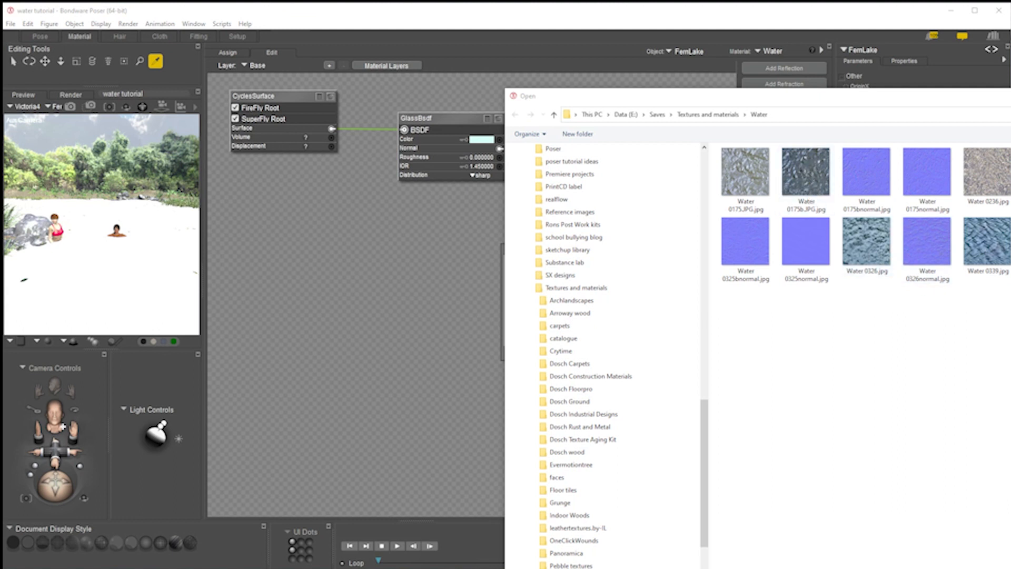
pyautogui.keyDown('ctrl'); pyautogui.scroll(2, 919, 268); pyautogui.keyUp('ctrl')
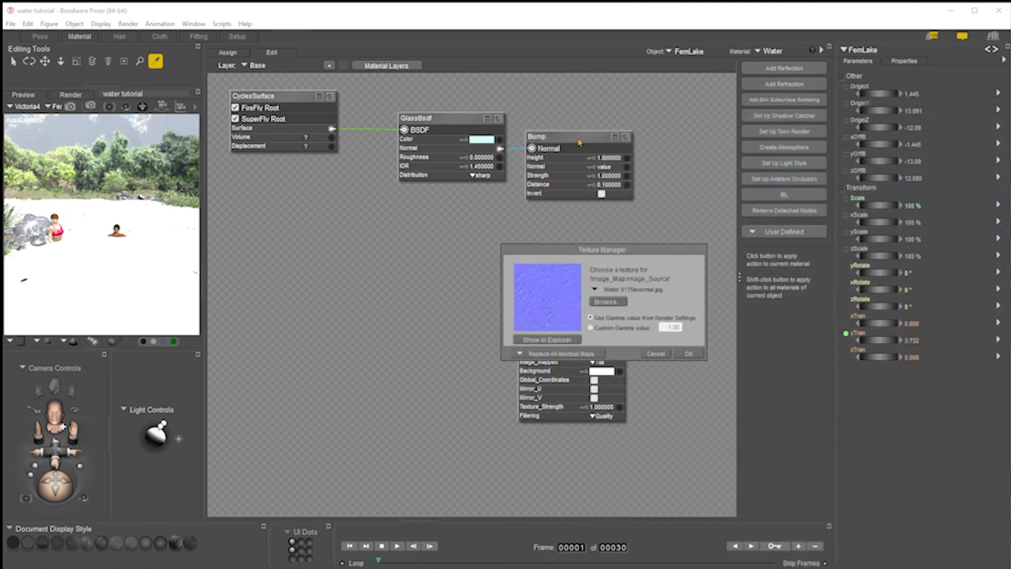
pyautogui.click(689, 353)
# Connect the Image_Map node to the Height input of the Bump node, place it below, and show its texture preview.
pyautogui.moveTo(563, 277); pyautogui.dragTo(628, 159)
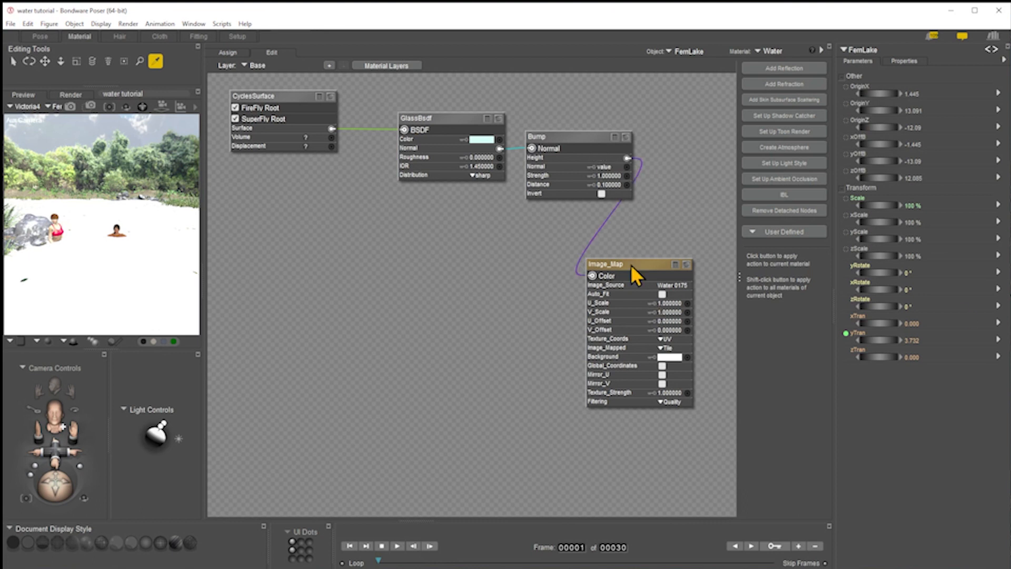
pyautogui.moveTo(631, 265); pyautogui.dragTo(668, 235)
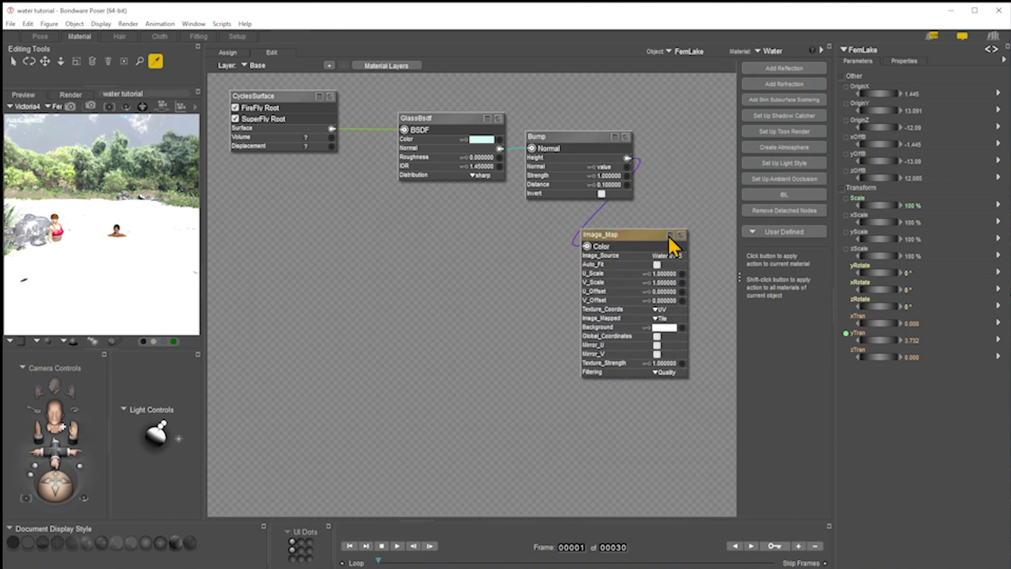
pyautogui.click(682, 235)
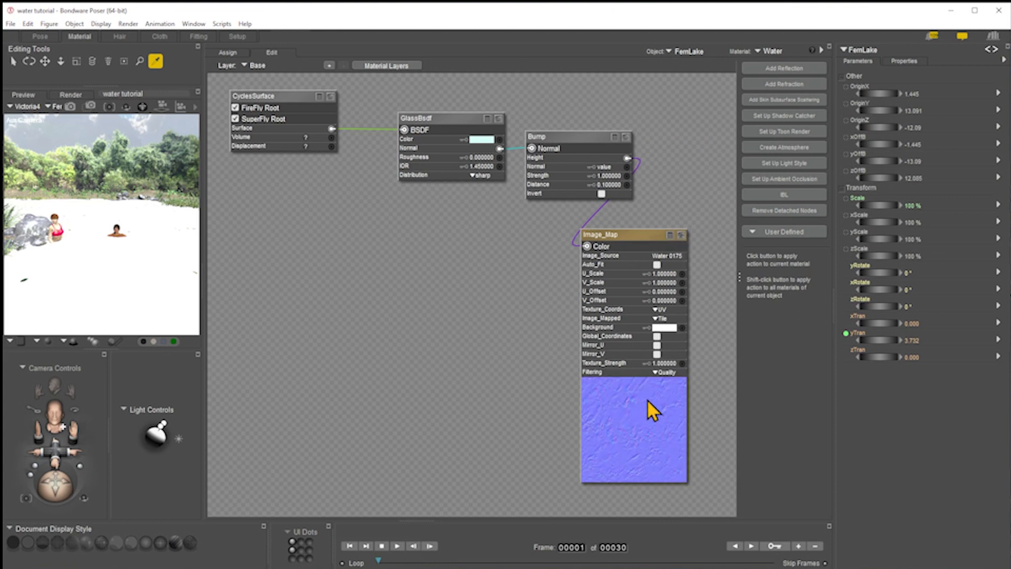
# Render the bumped water from the Pose room and compare the new image with the previous render.
pyautogui.click(40, 37)
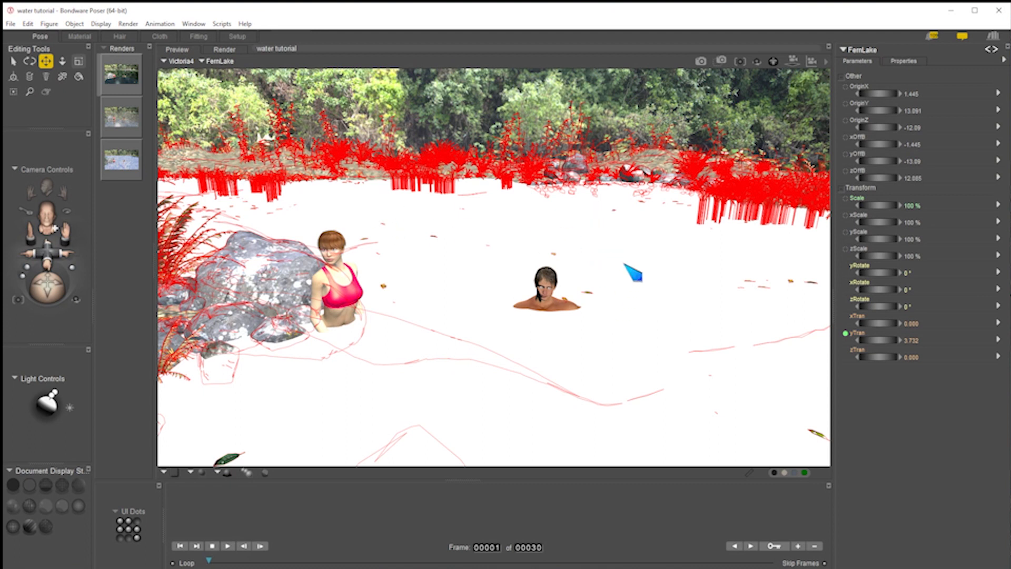
pyautogui.click(700, 61)
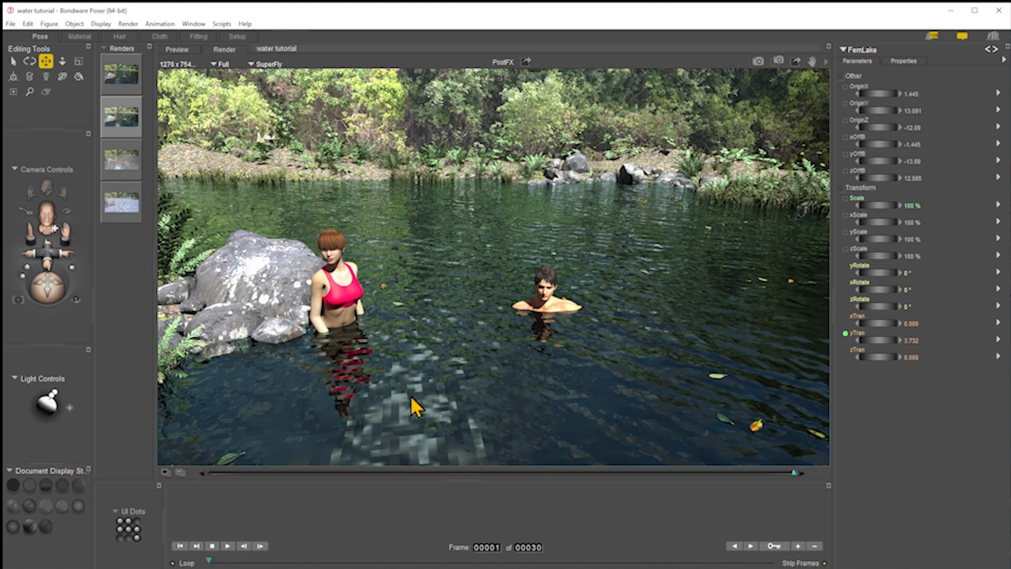
pyautogui.click(127, 111)
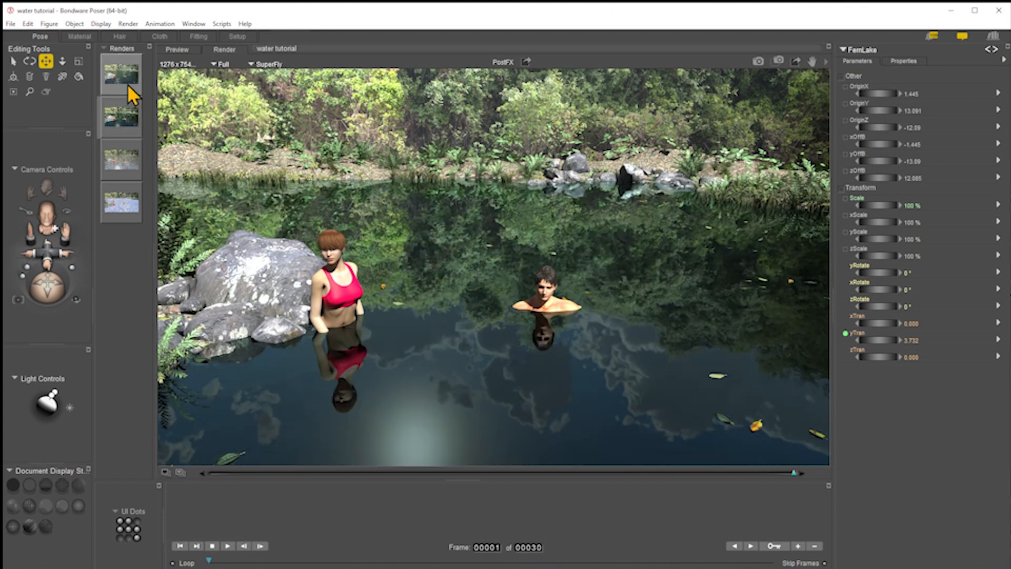
pyautogui.click(127, 83)
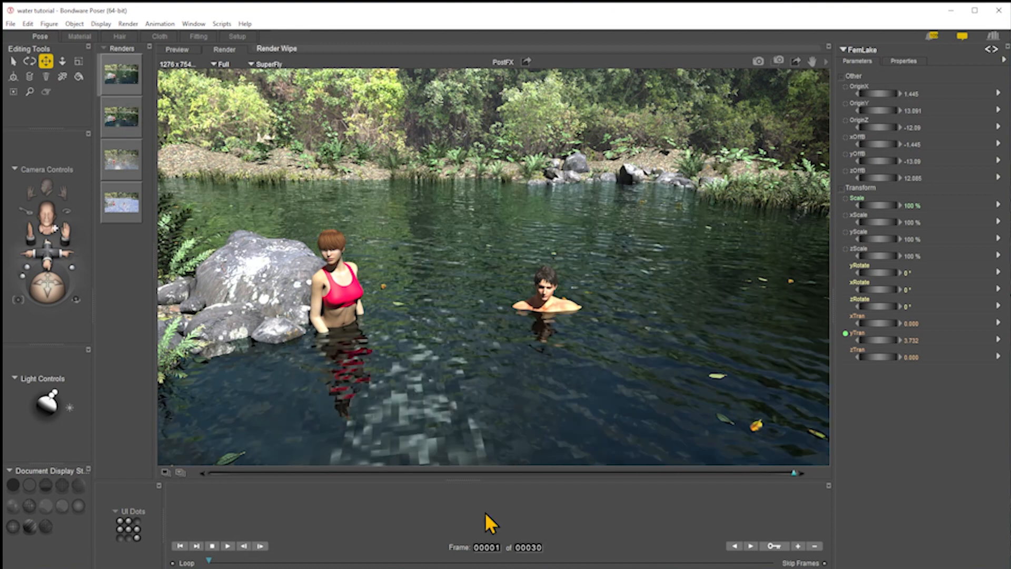
# Set the Strength of the Water material's Bump node to 0.1 and its Distance to 1.
pyautogui.click(80, 36)
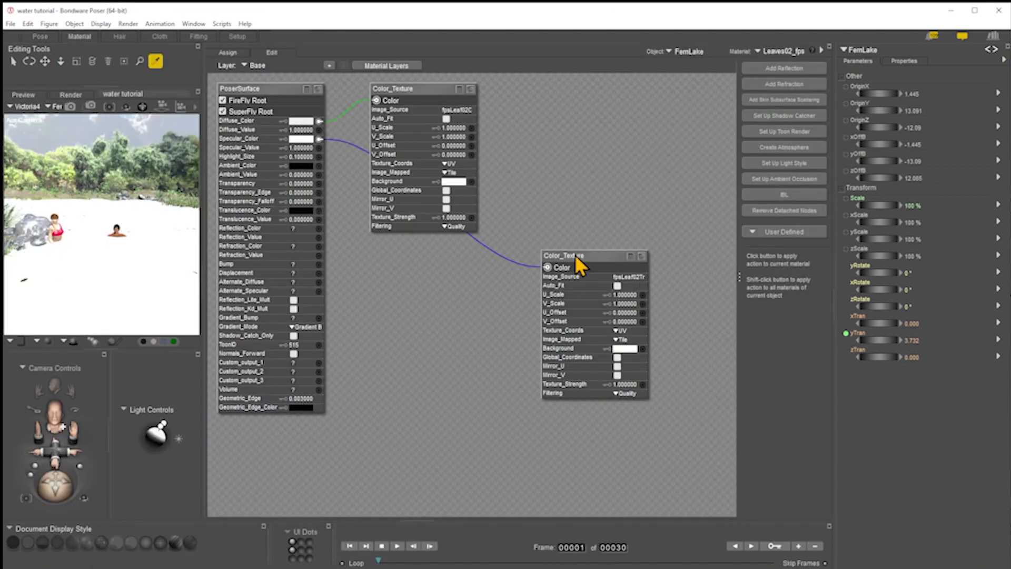
pyautogui.click(153, 283)
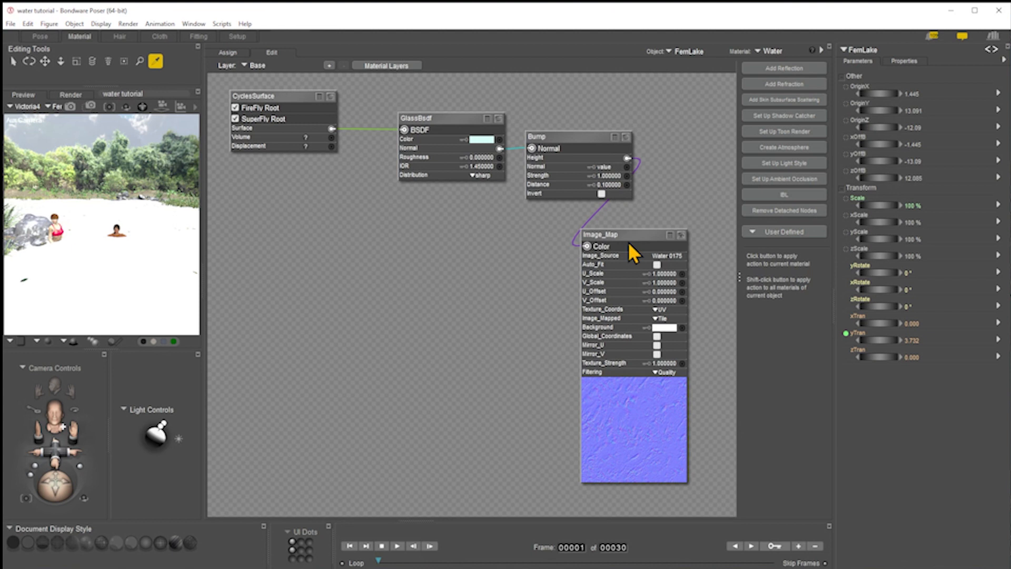
pyautogui.moveTo(634, 235)
pyautogui.mouseDown()
pyautogui.moveTo(697, 174)
pyautogui.moveTo(637, 229)
pyautogui.moveTo(663, 230)
pyautogui.moveTo(648, 236)
pyautogui.mouseUp()
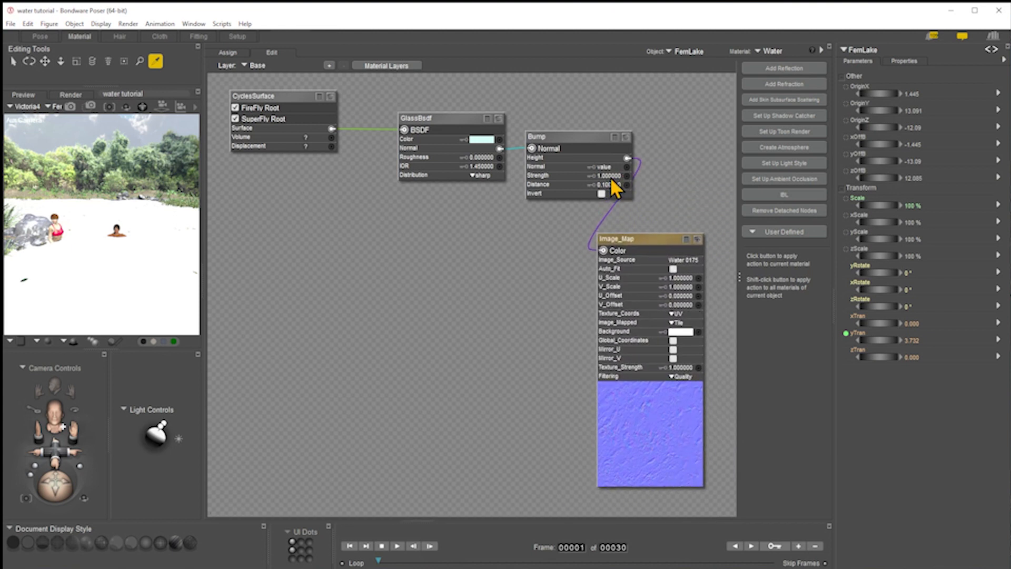
pyautogui.click(611, 177)
pyautogui.write('.')
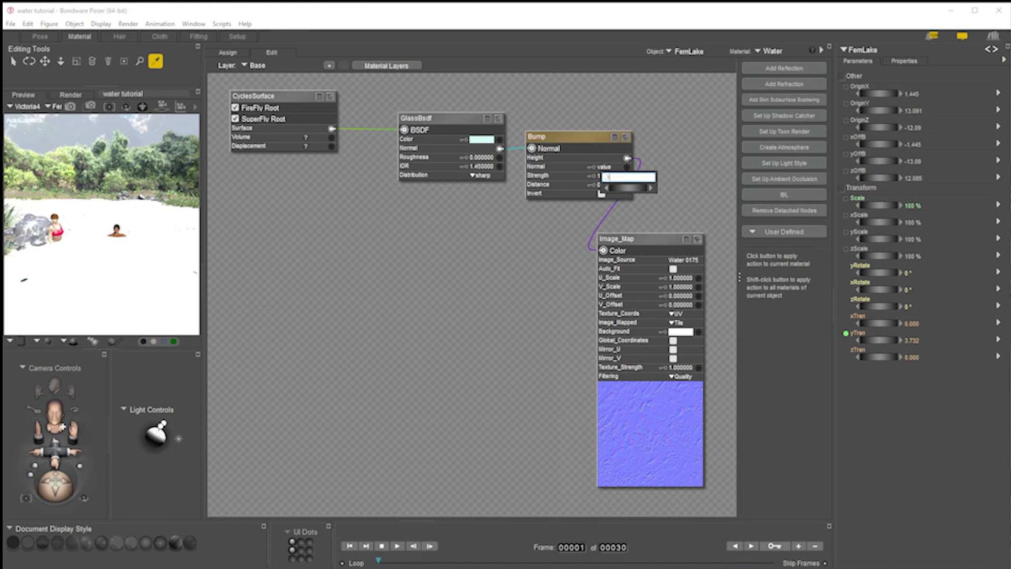
pyautogui.write('1')
pyautogui.press('Return')
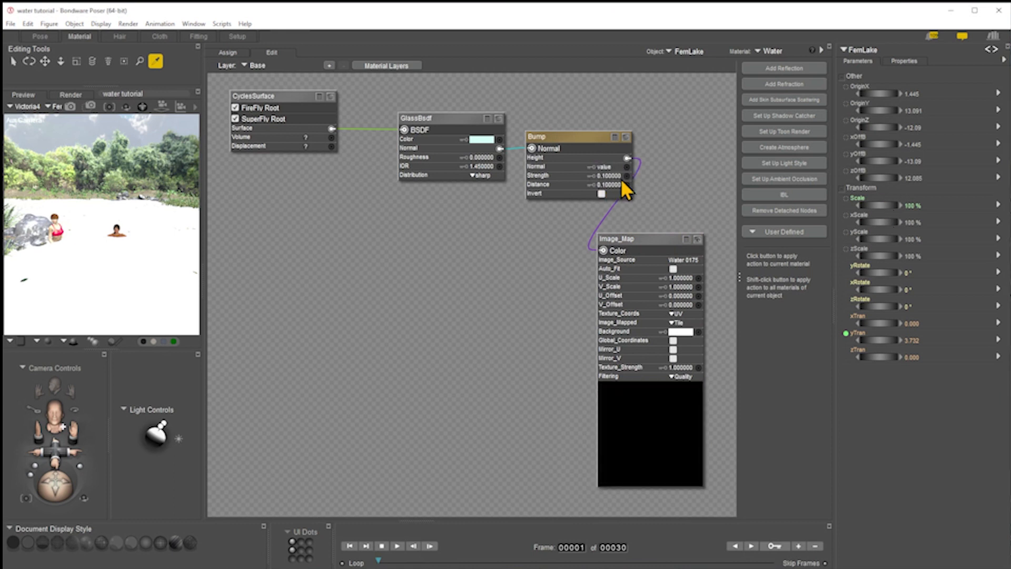
pyautogui.click(748, 188)
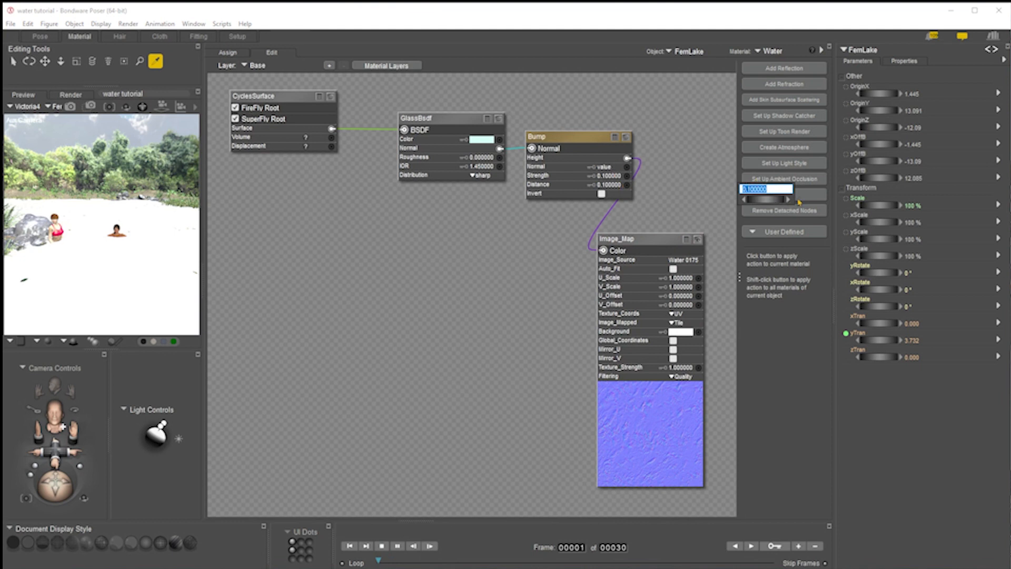
pyautogui.write('1')
pyautogui.press('Return')
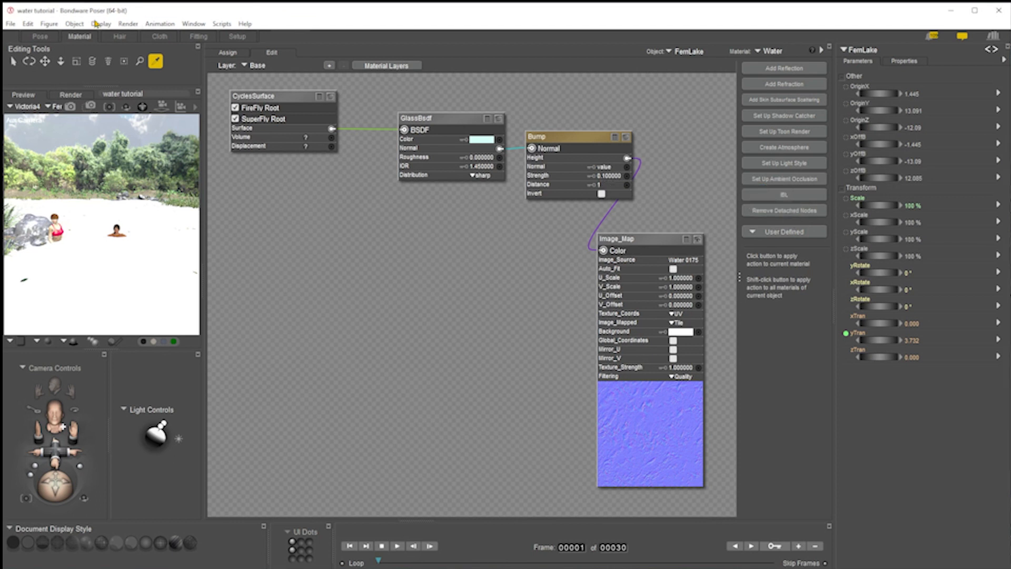
# Render the scene again from the Pose room with SuperFly and stop the render early.
pyautogui.click(37, 35)
pyautogui.click(720, 60)
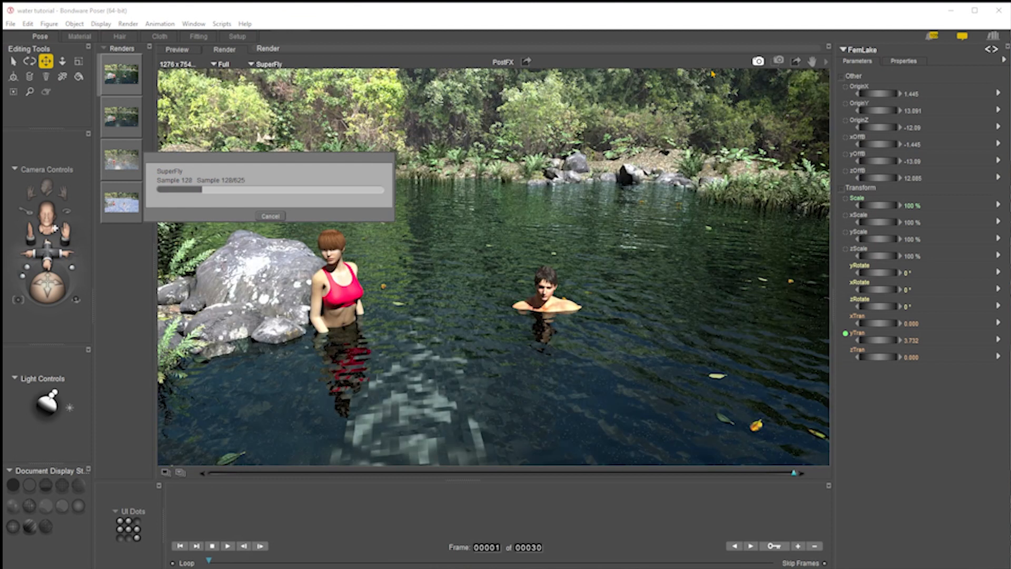
pyautogui.click(271, 216)
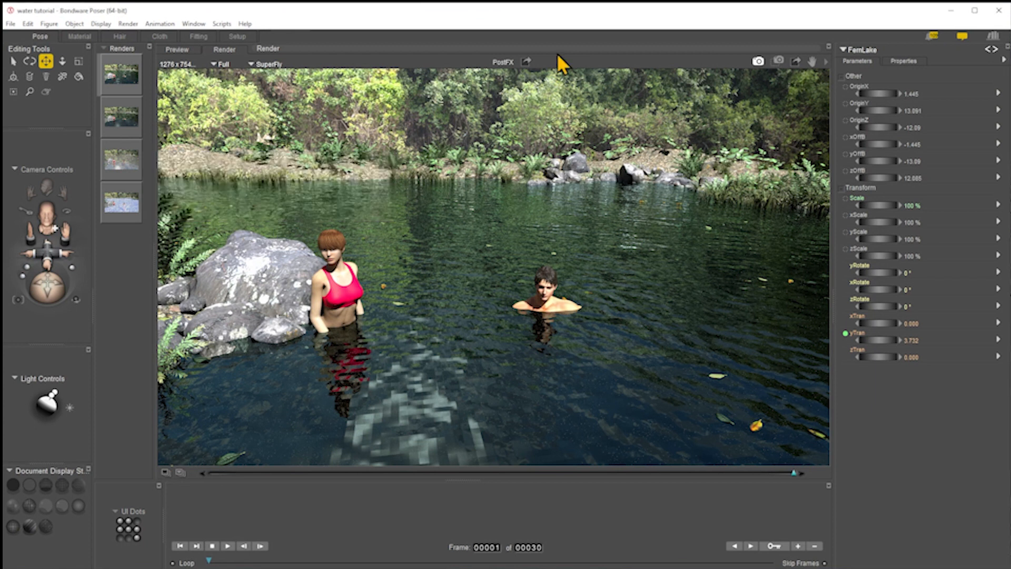
# Set the Strength of the Water material's Bump node to 0.01 and test-render the scene, stopping the render early.
pyautogui.click(78, 36)
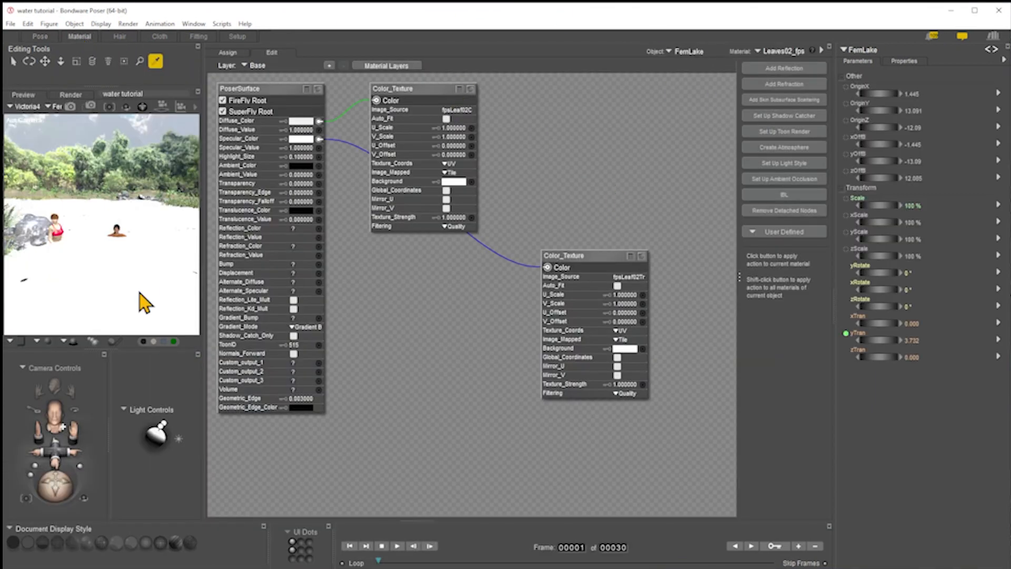
pyautogui.click(184, 251)
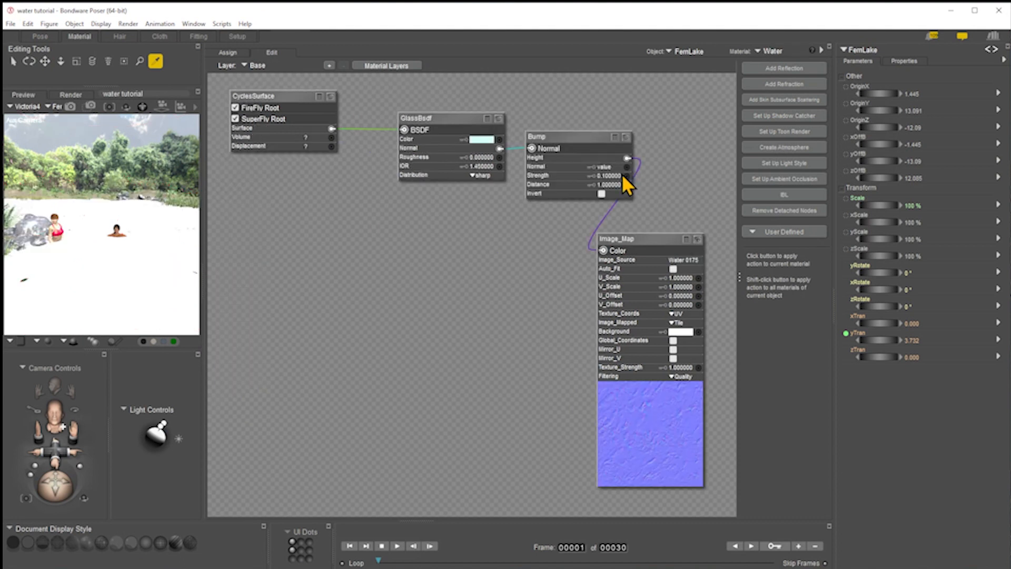
pyautogui.click(613, 176)
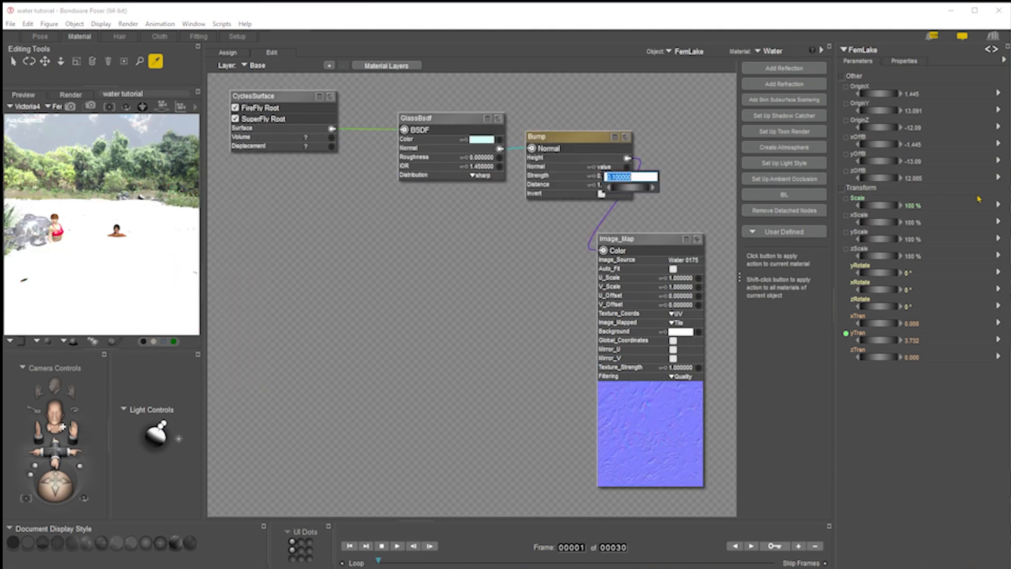
pyautogui.press('BackSpace')
pyautogui.write('.01')
pyautogui.press('Return')
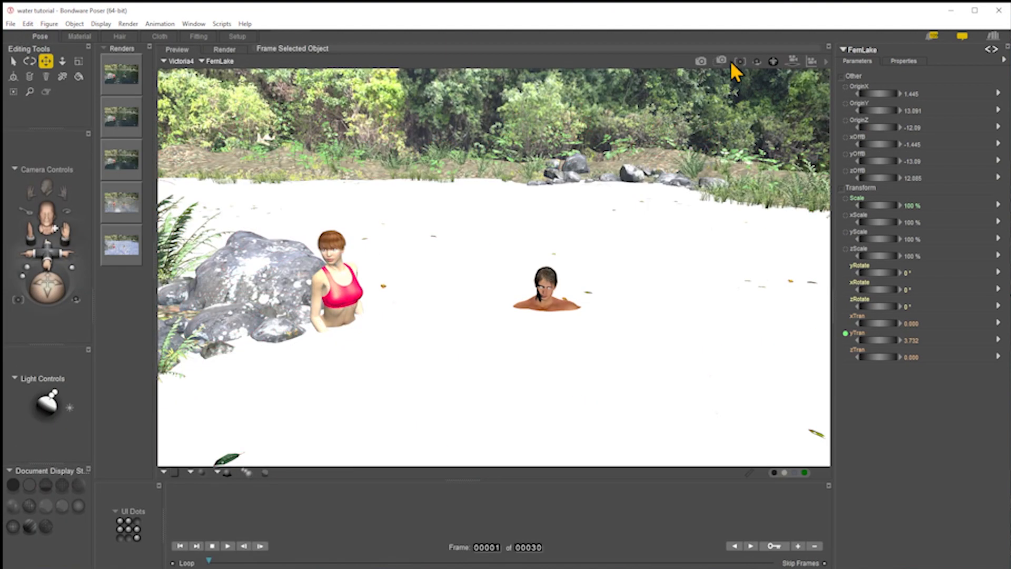
pyautogui.click(702, 61)
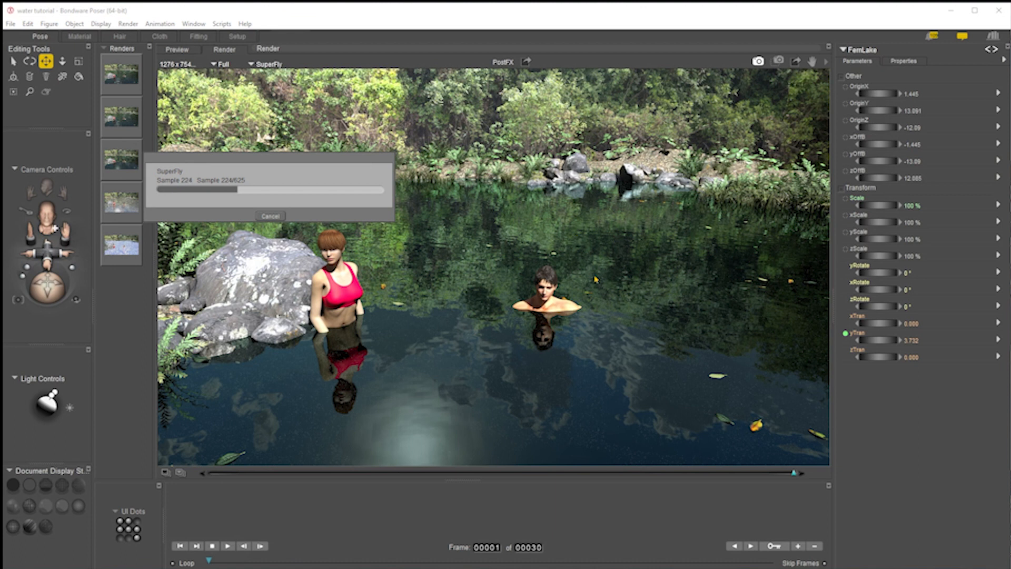
pyautogui.click(272, 217)
# Set the Distance of the Water material's Bump node to 5.
pyautogui.click(79, 36)
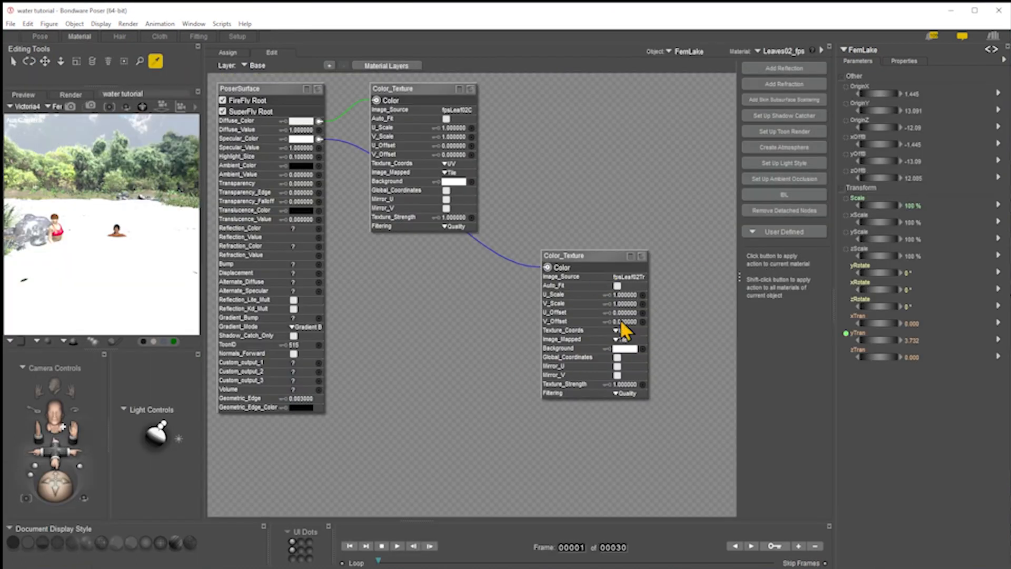
pyautogui.click(195, 287)
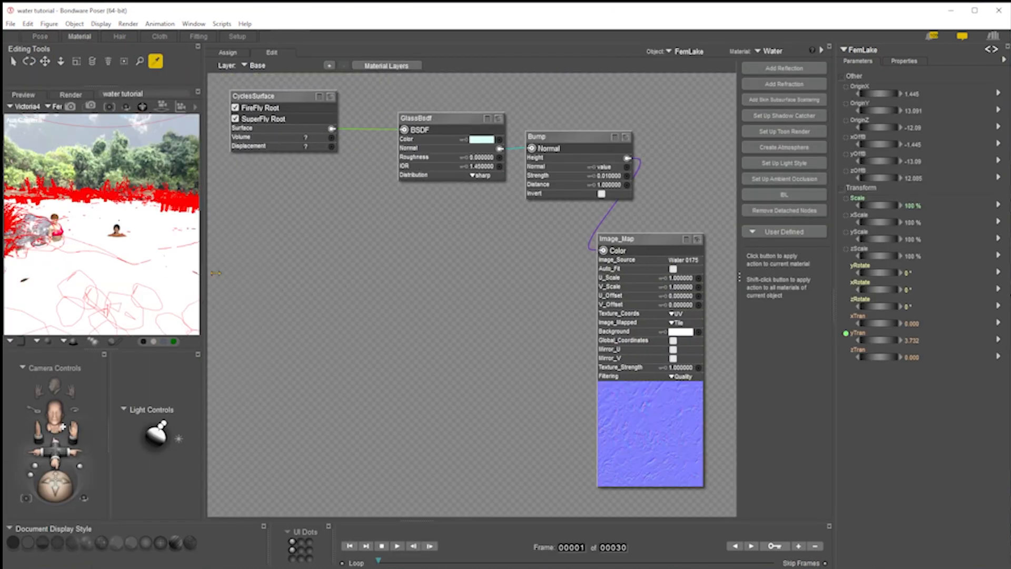
pyautogui.click(615, 185)
pyautogui.write('5')
pyautogui.press('Return')
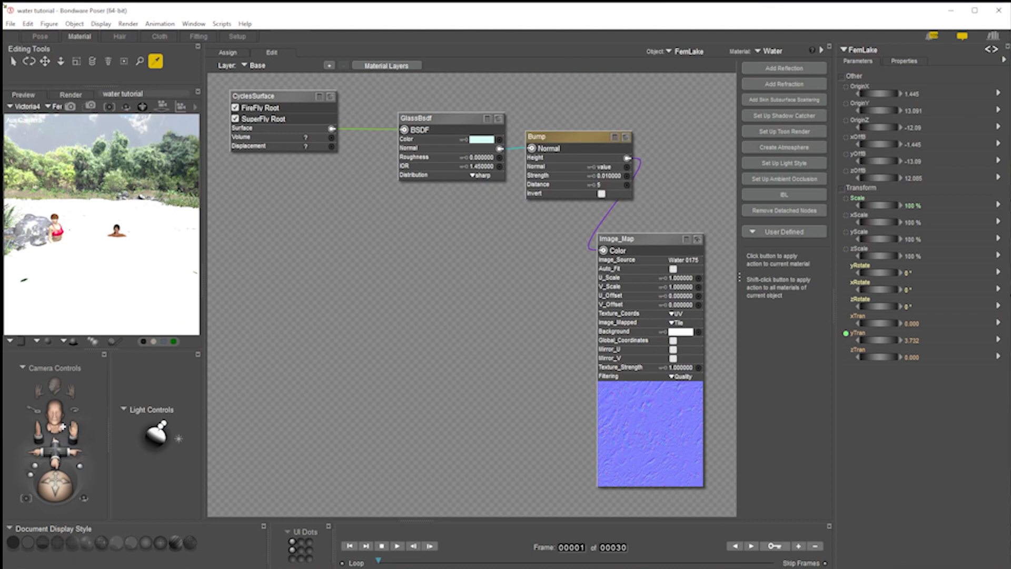
# Reopen the Water material in the Material room to review its Bump settings.
pyautogui.click(40, 36)
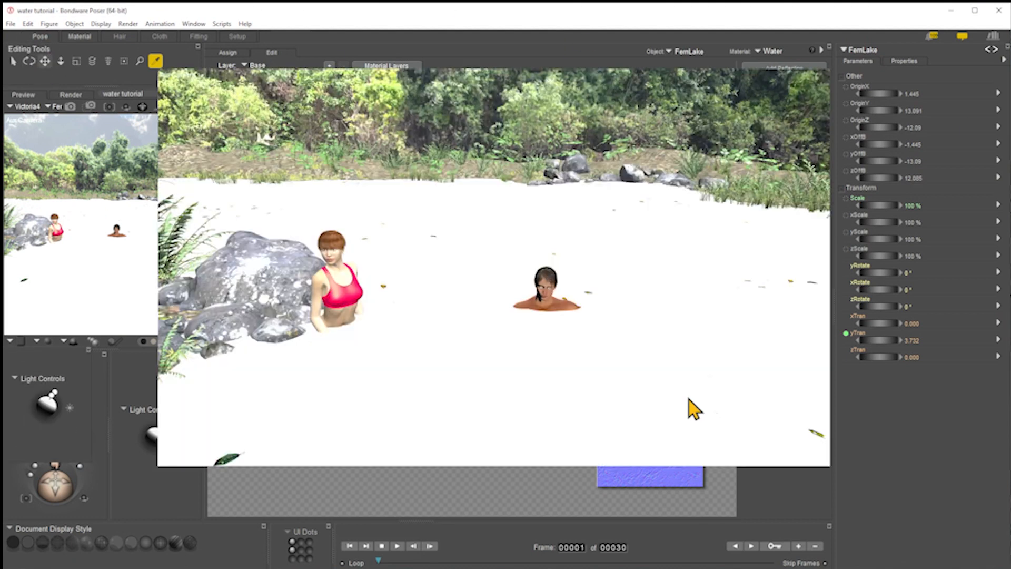
pyautogui.click(79, 36)
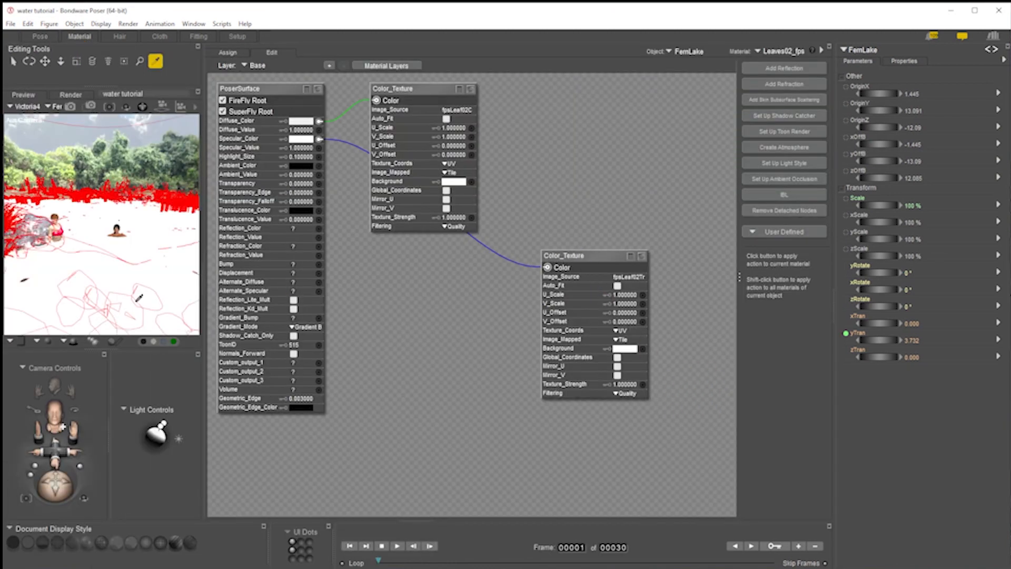
pyautogui.click(141, 283)
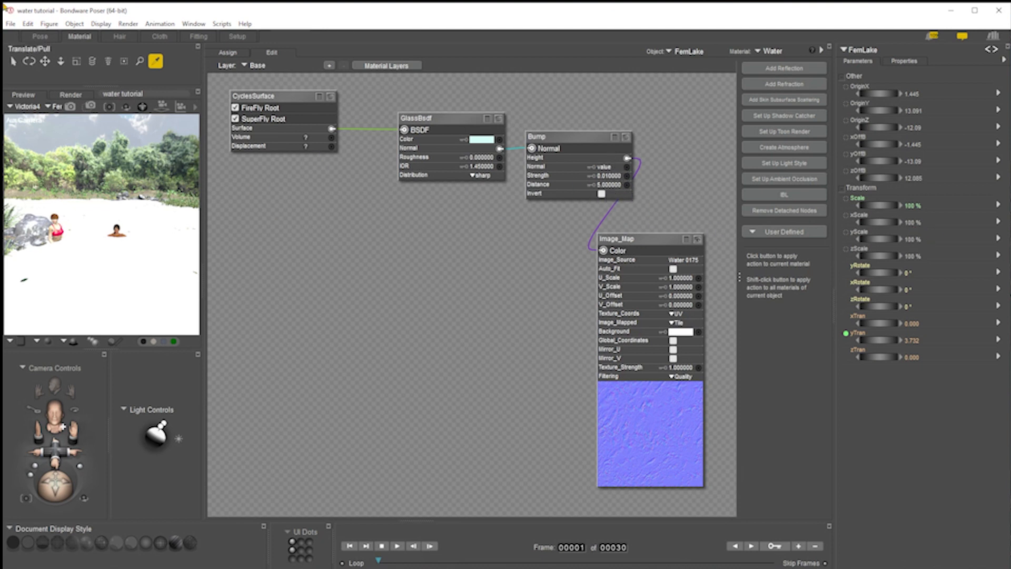
# Render the scene from the Pose room, stop it early, and wipe between the new and previous renders to compare them.
pyautogui.click(46, 35)
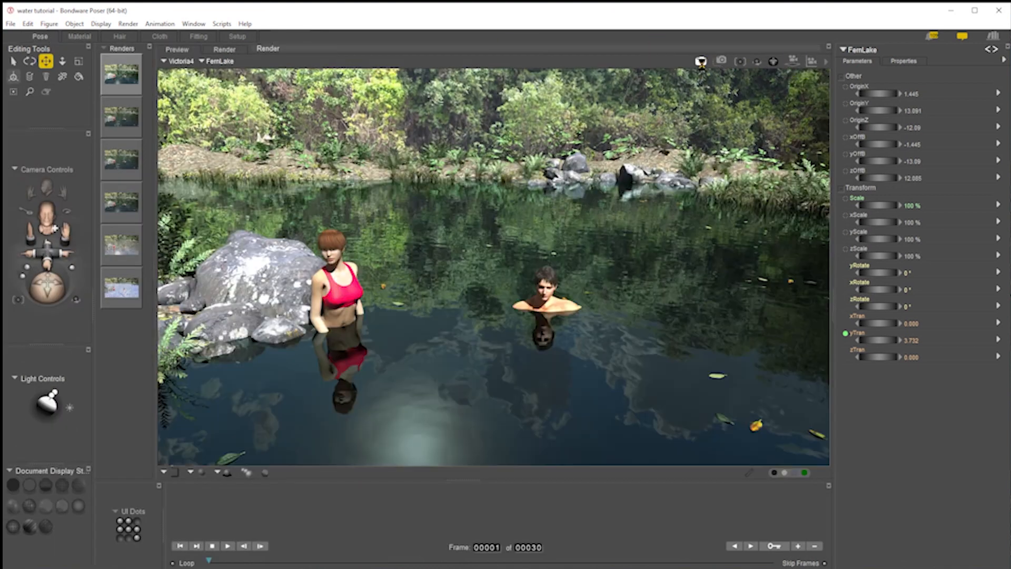
pyautogui.click(700, 61)
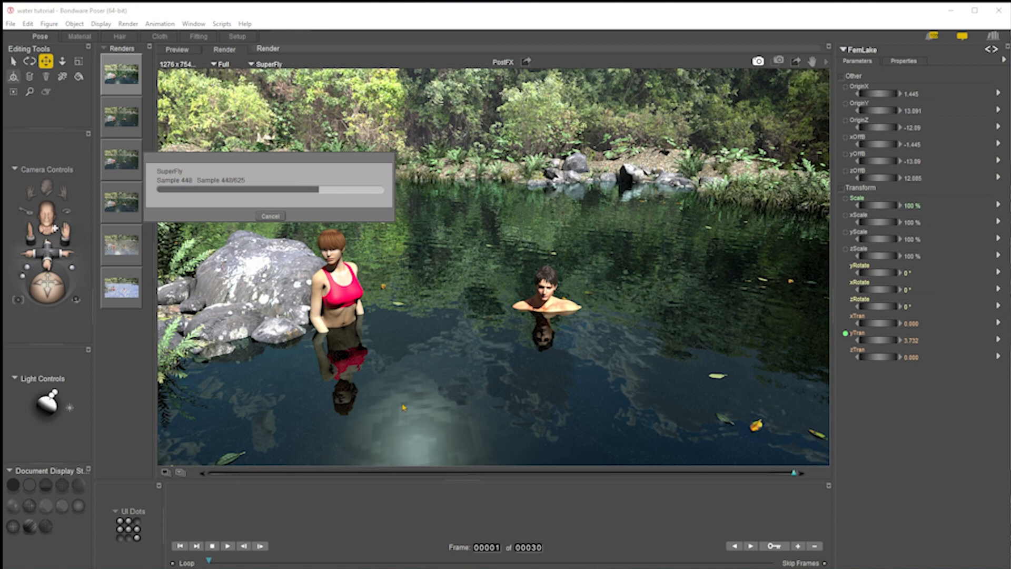
pyautogui.click(271, 214)
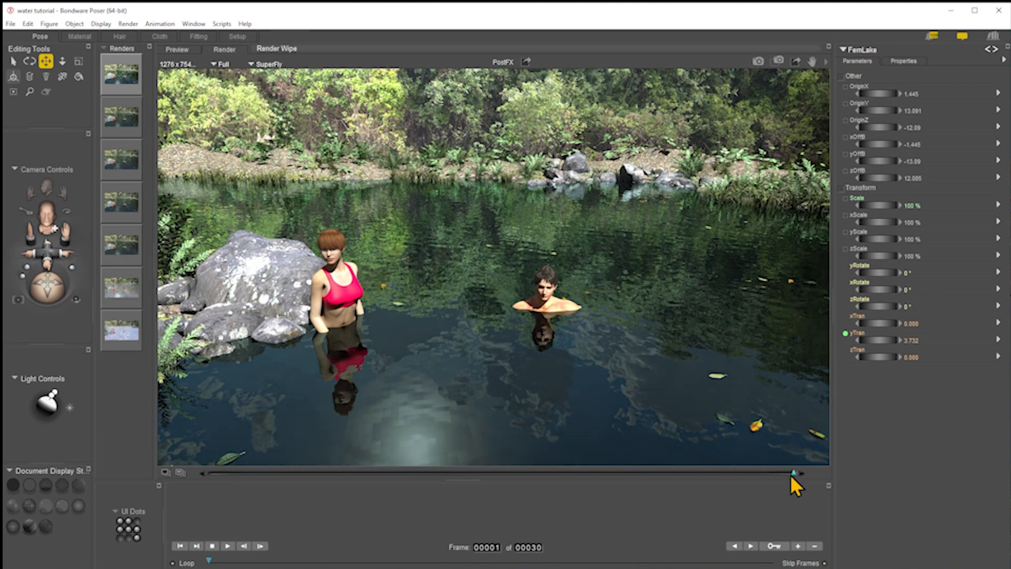
pyautogui.click(286, 472)
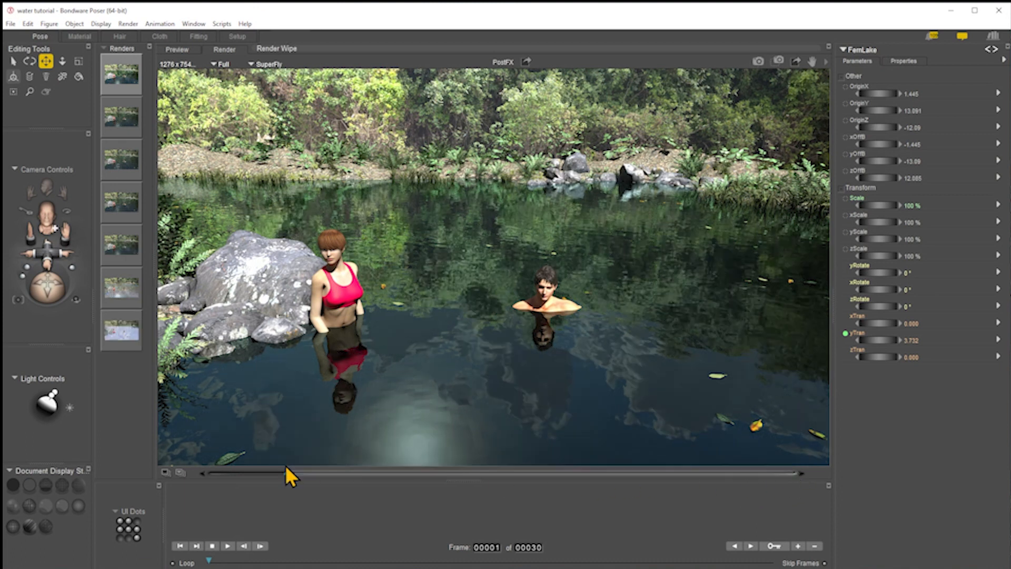
pyautogui.moveTo(707, 457); pyautogui.dragTo(845, 429)
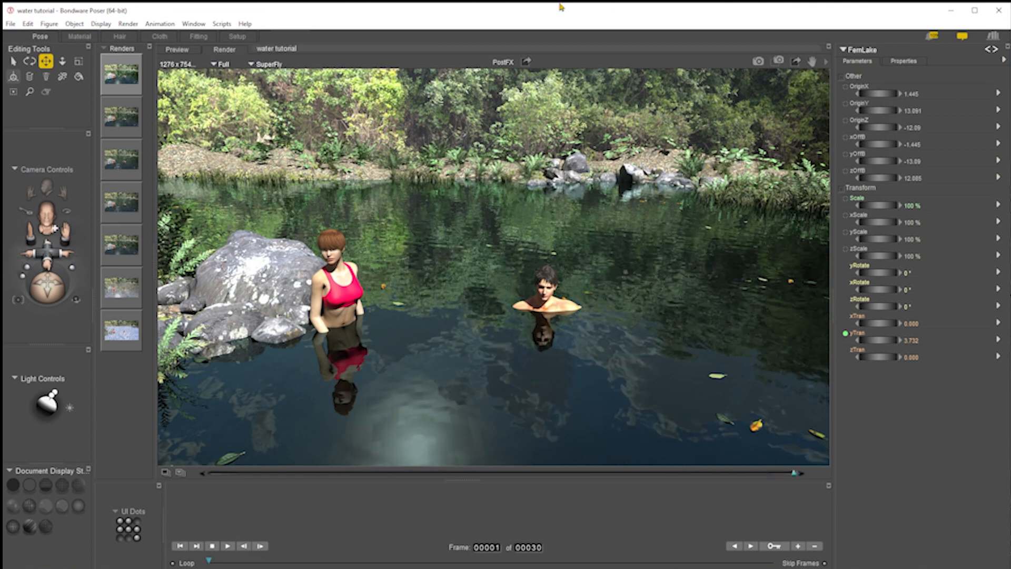
# Move the Water material's Image_Map node up slightly and set its U_Scale and V_Scale to 0.1.
pyautogui.click(79, 36)
pyautogui.click(162, 280)
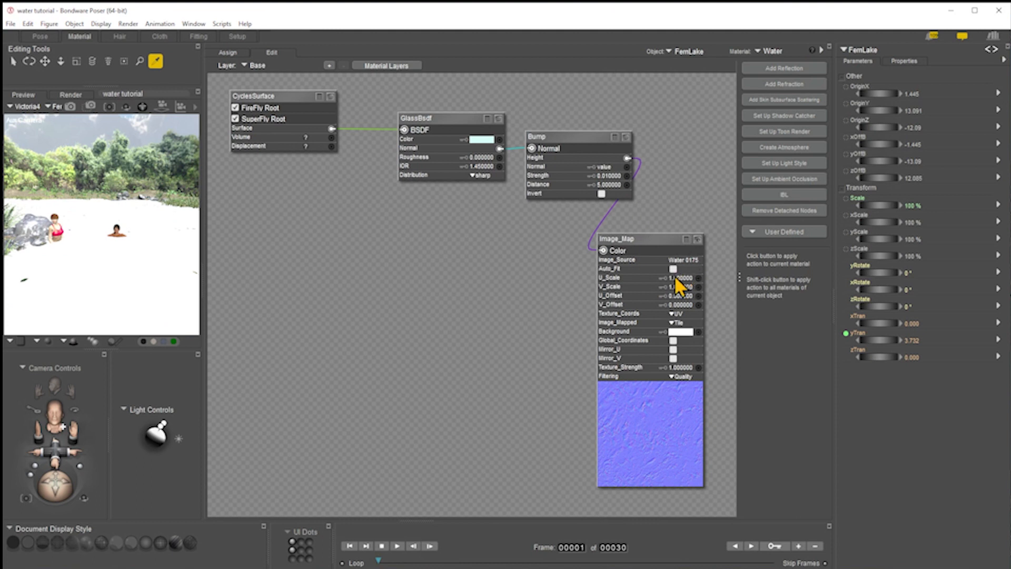
pyautogui.moveTo(636, 240)
pyautogui.mouseDown()
pyautogui.moveTo(661, 218)
pyautogui.moveTo(630, 210)
pyautogui.moveTo(635, 224)
pyautogui.mouseUp()
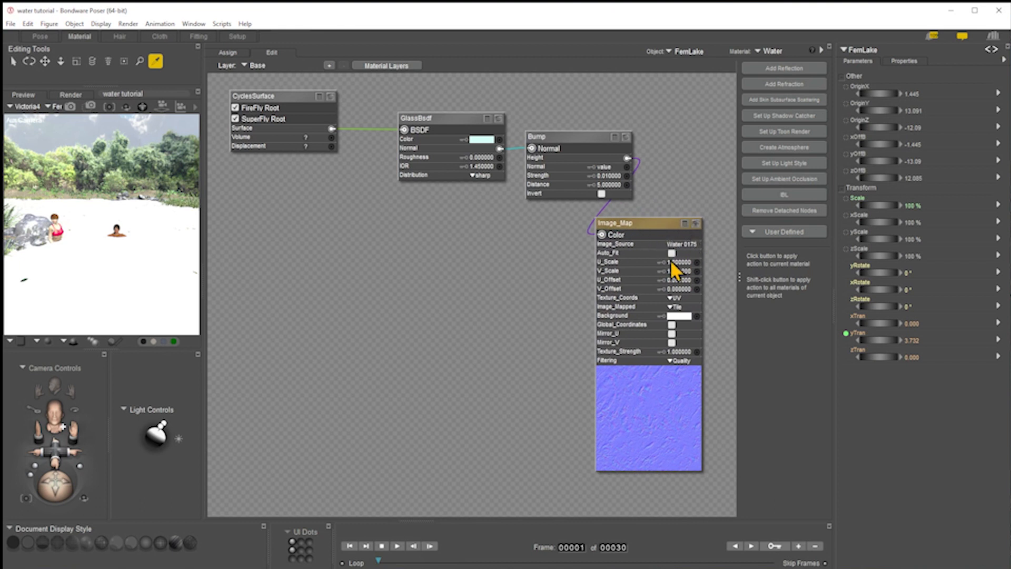
pyautogui.click(680, 262)
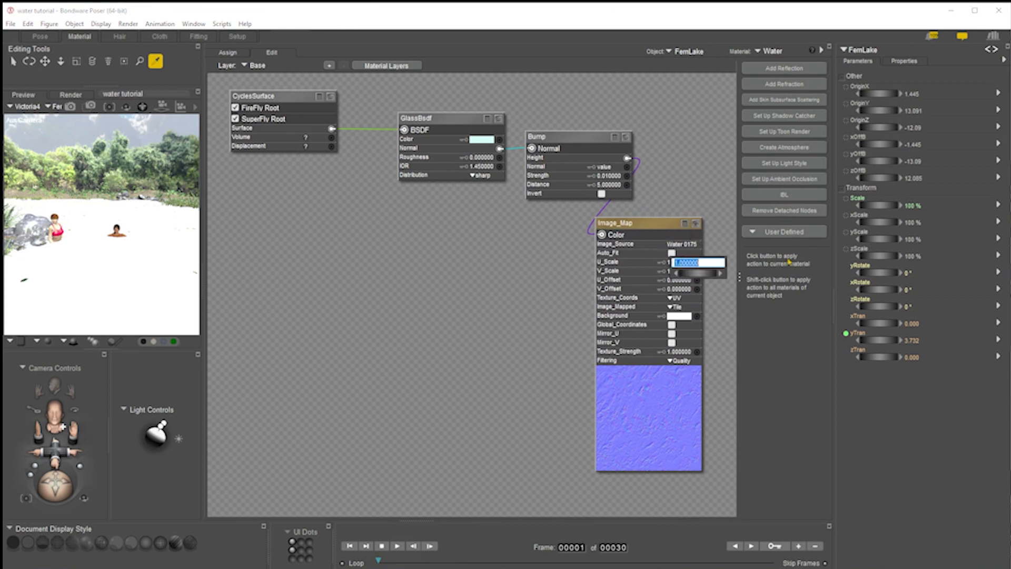
pyautogui.write('.')
pyautogui.press('Return')
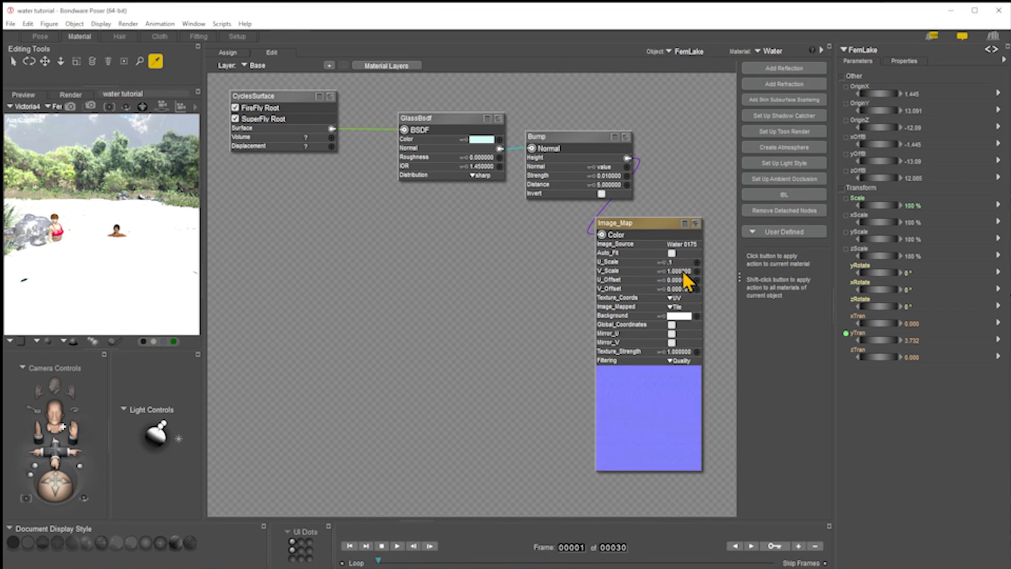
pyautogui.click(681, 270)
pyautogui.write('.')
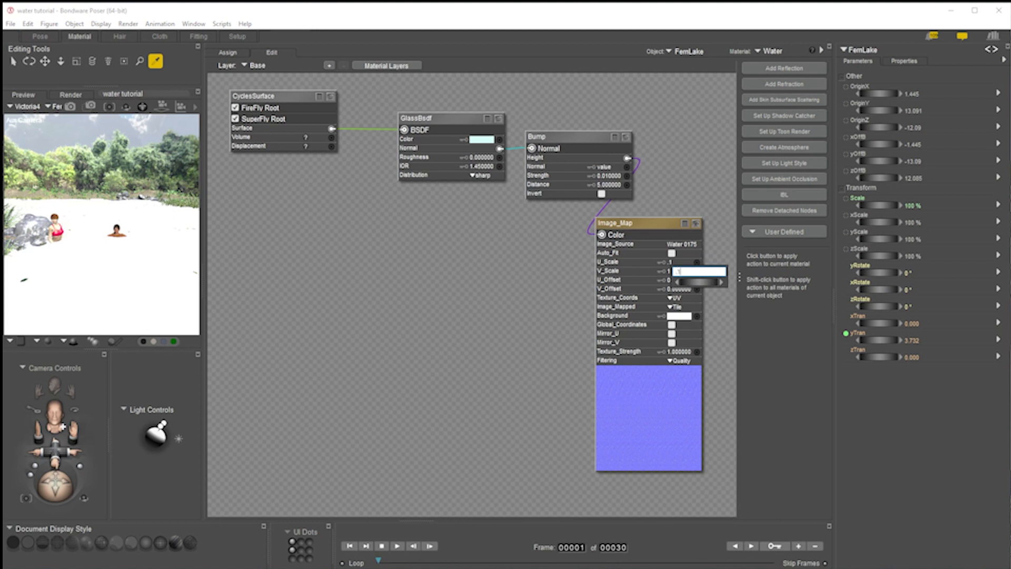
pyautogui.write('1')
pyautogui.press('Return')
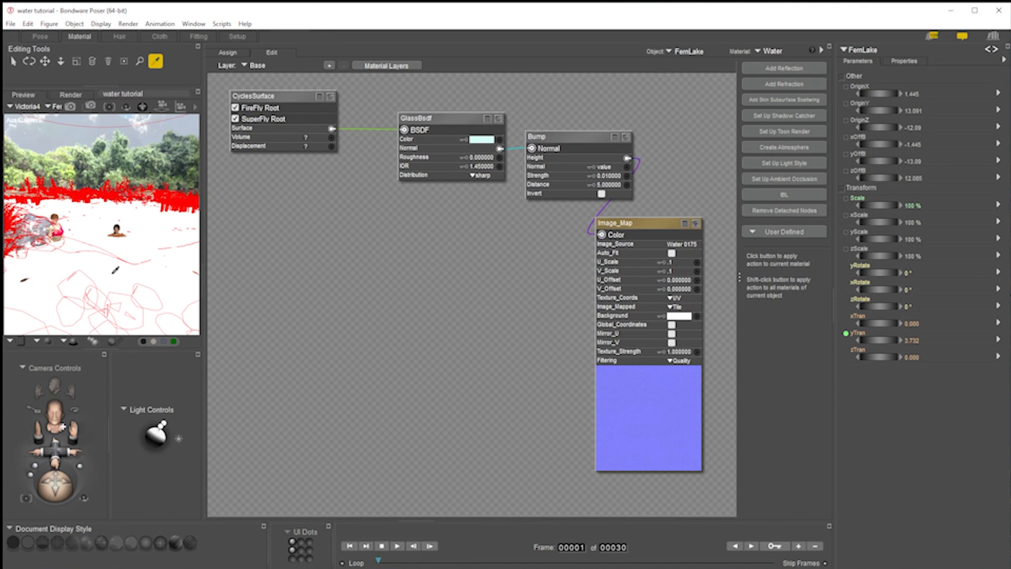
# Render the rescaled water bump from the Pose room with SuperFly and stop the render early.
pyautogui.click(610, 176)
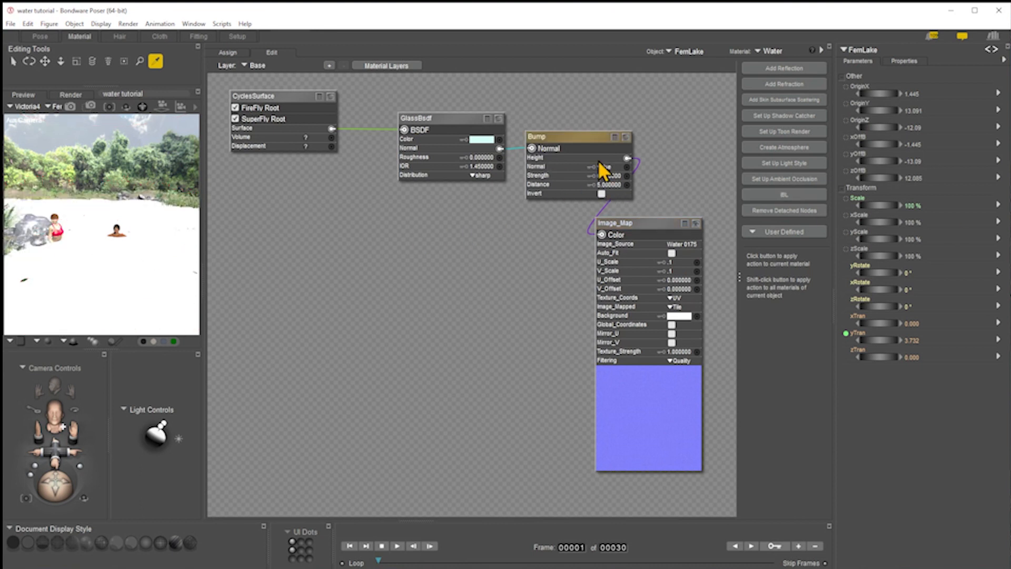
pyautogui.click(47, 36)
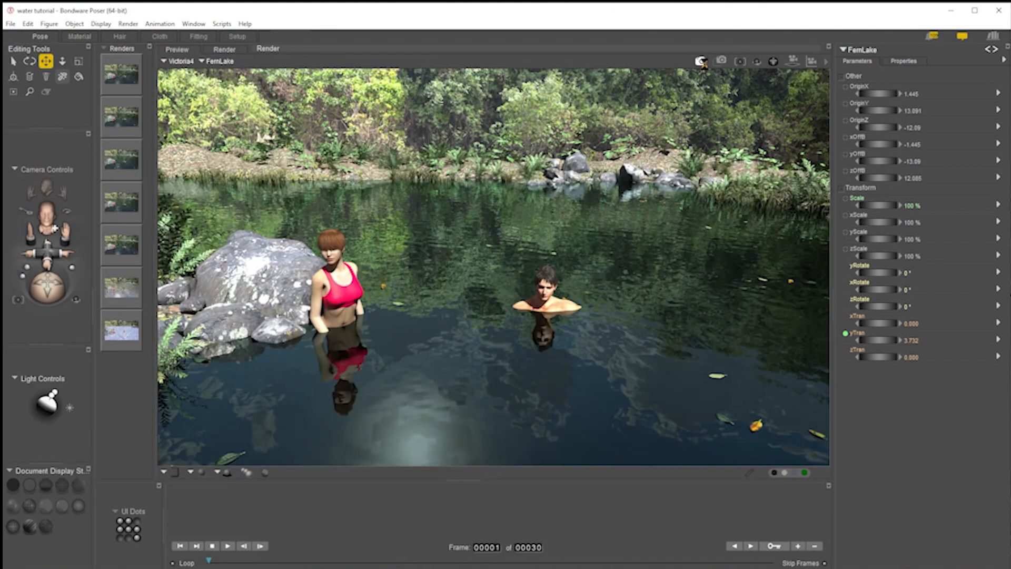
pyautogui.click(705, 63)
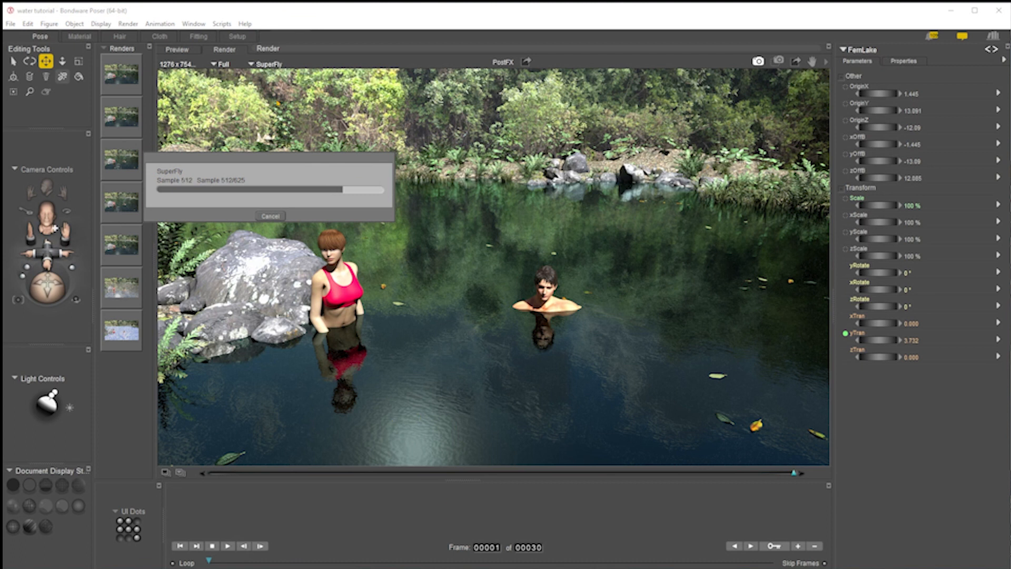
pyautogui.click(269, 216)
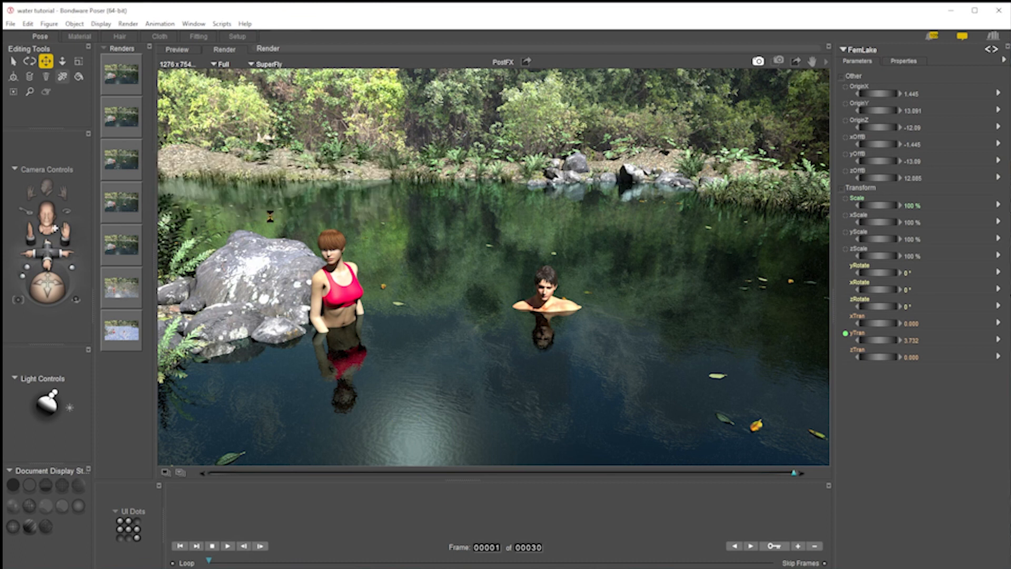
# Reselect the Water material and try to set its Image_Map node's U_Scale to 0.35.
pyautogui.click(84, 37)
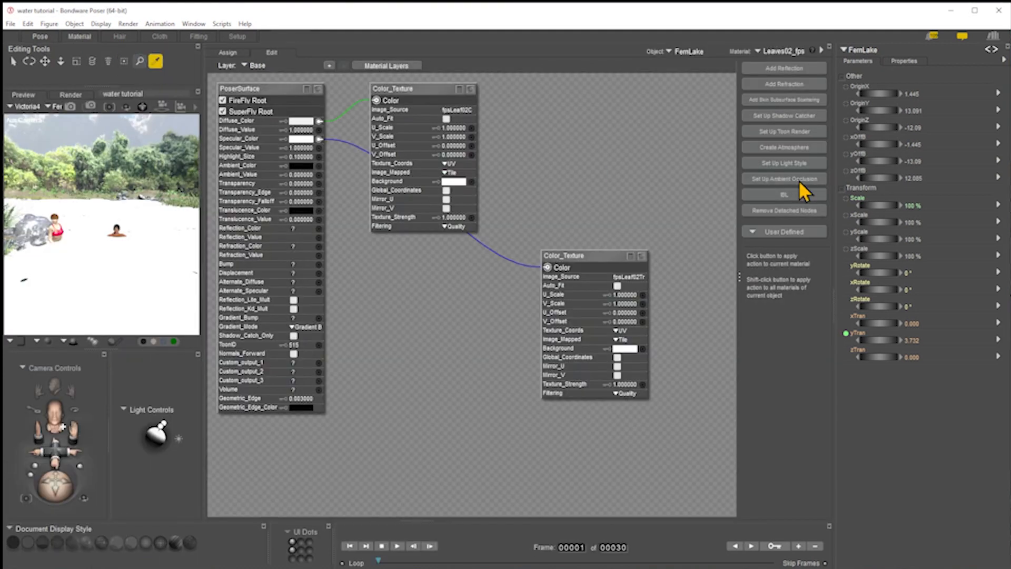
pyautogui.click(155, 276)
pyautogui.click(683, 264)
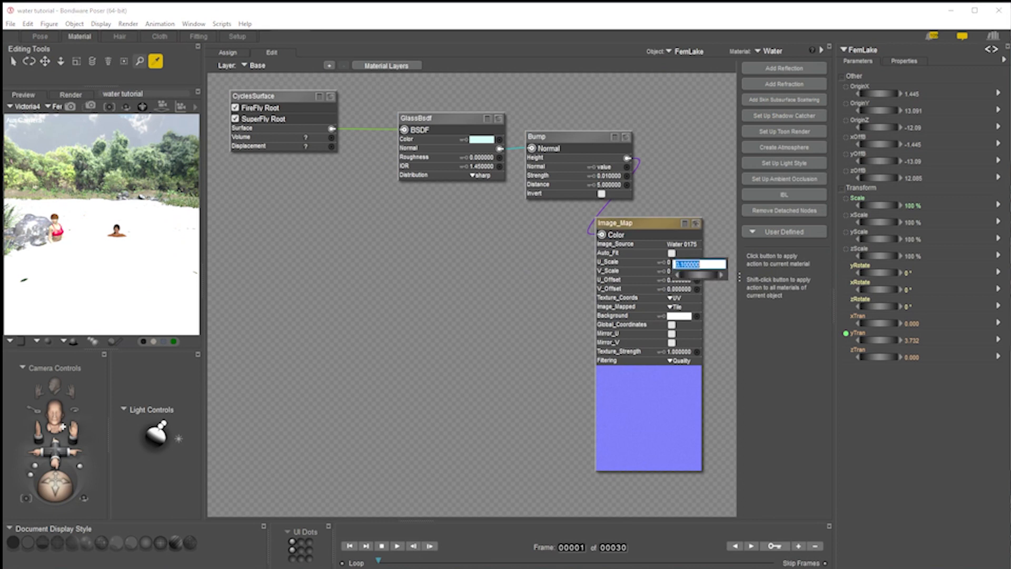
pyautogui.press('BackSpace')
pyautogui.write('.35')
pyautogui.press('Return')
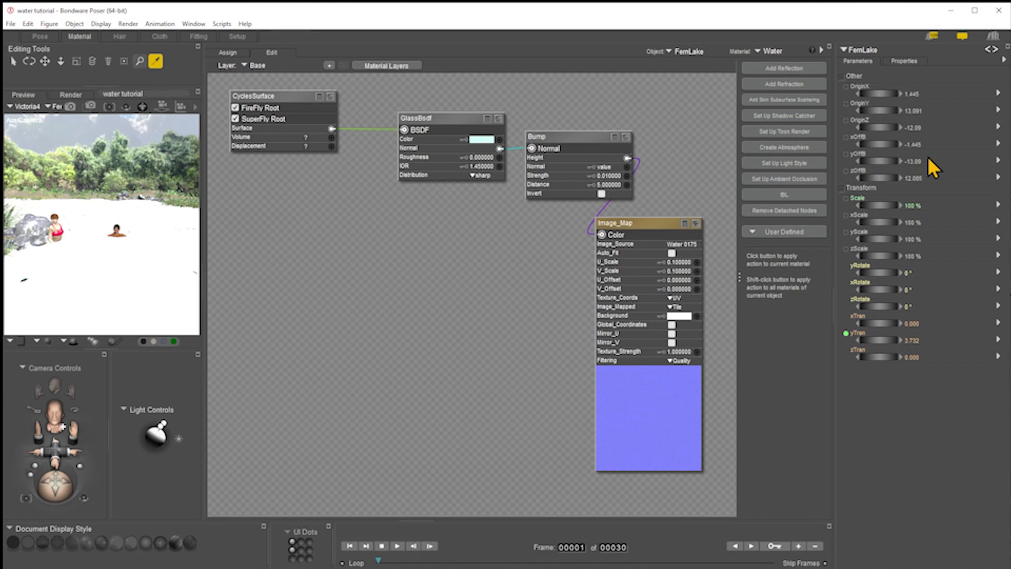
# Set both U_Scale and V_Scale of the Image_Map node to 0.3.
pyautogui.click(688, 263)
pyautogui.press('BackSpace')
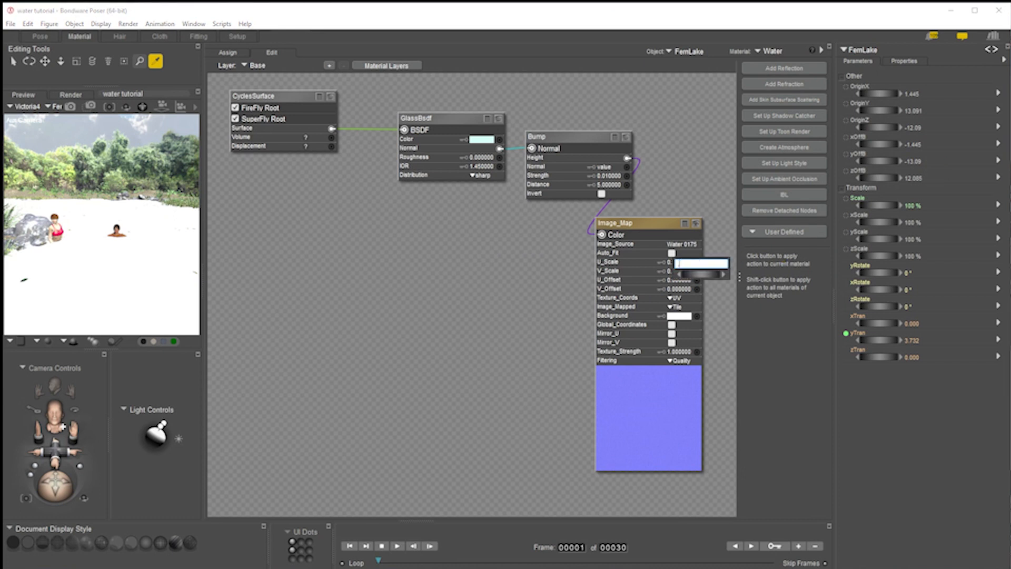
pyautogui.write('.3')
pyautogui.press('Return')
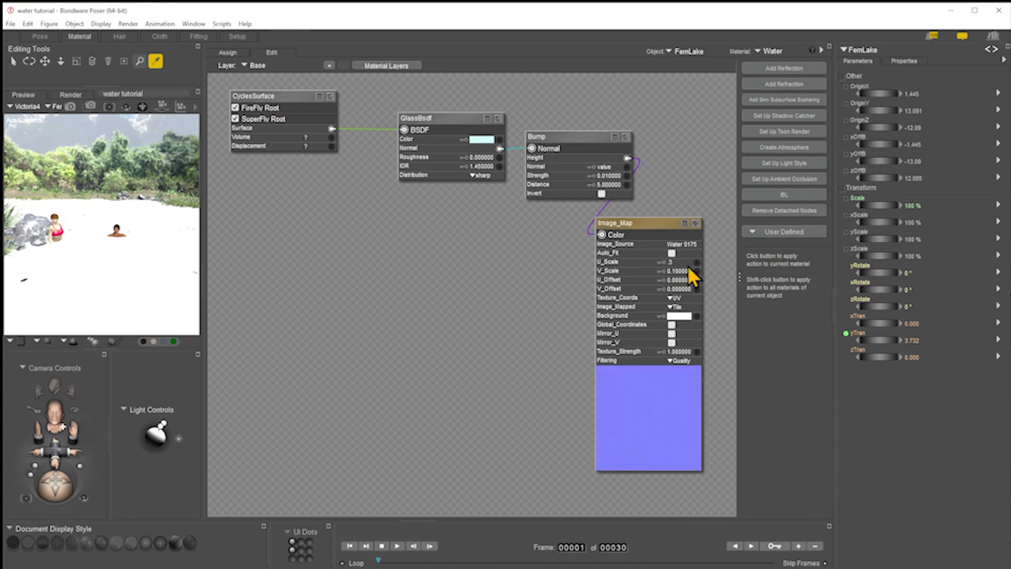
pyautogui.click(680, 272)
pyautogui.press('BackSpace')
pyautogui.write('.3')
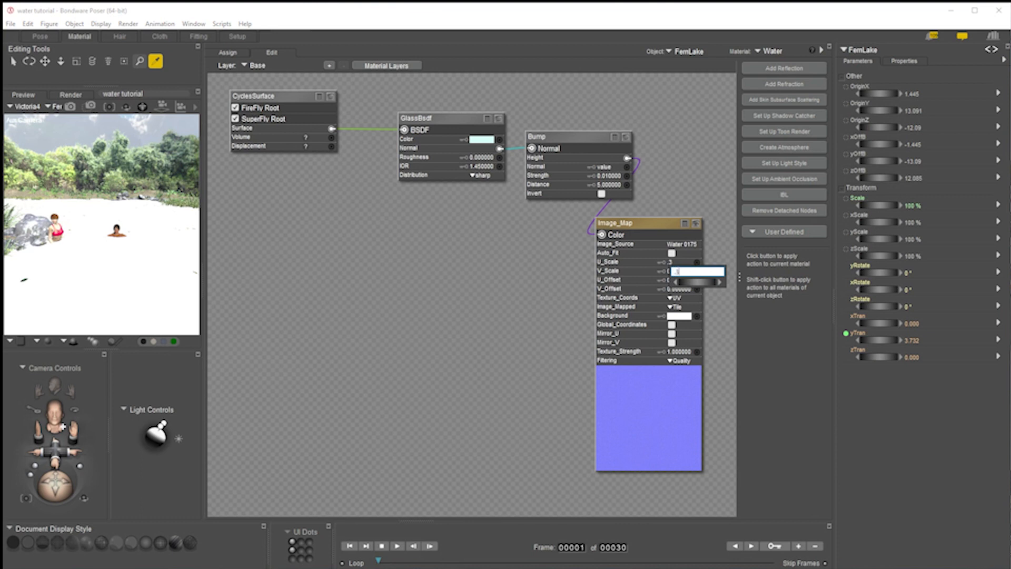
pyautogui.press('Return')
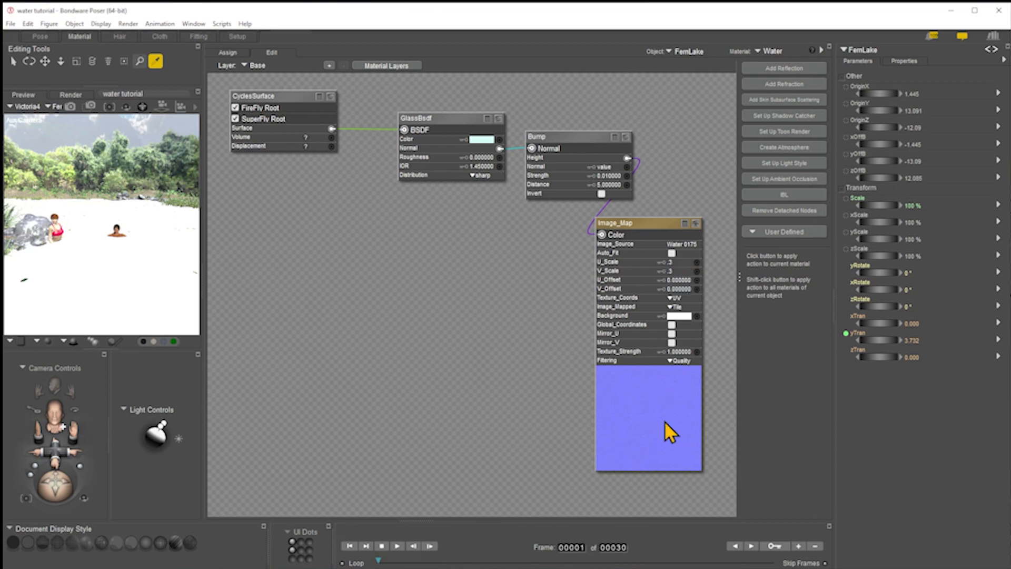
# Set the Bump node's Strength to 0.1 and return to the Pose room.
pyautogui.click(620, 177)
pyautogui.click(611, 176)
pyautogui.press('BackSpace')
pyautogui.write('.1')
pyautogui.press('Return')
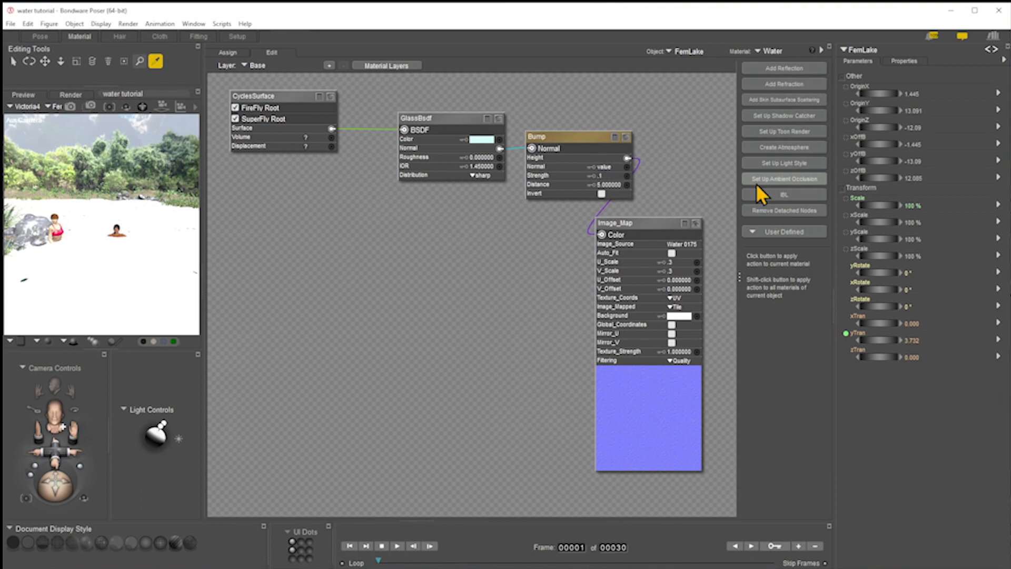
pyautogui.click(39, 36)
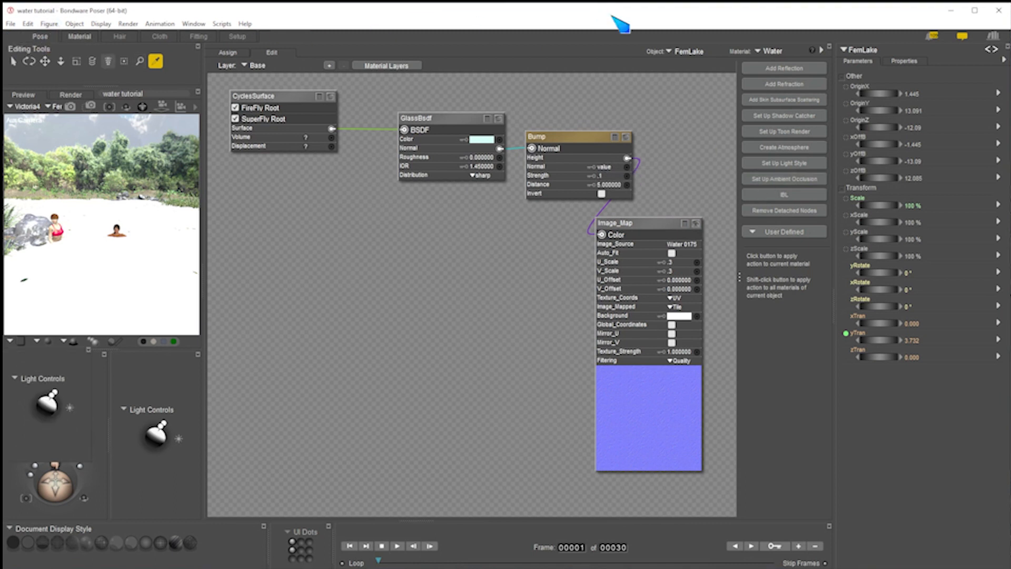
# Render the scene with SuperFly, and reselect the Water material in the Material room.
pyautogui.click(701, 60)
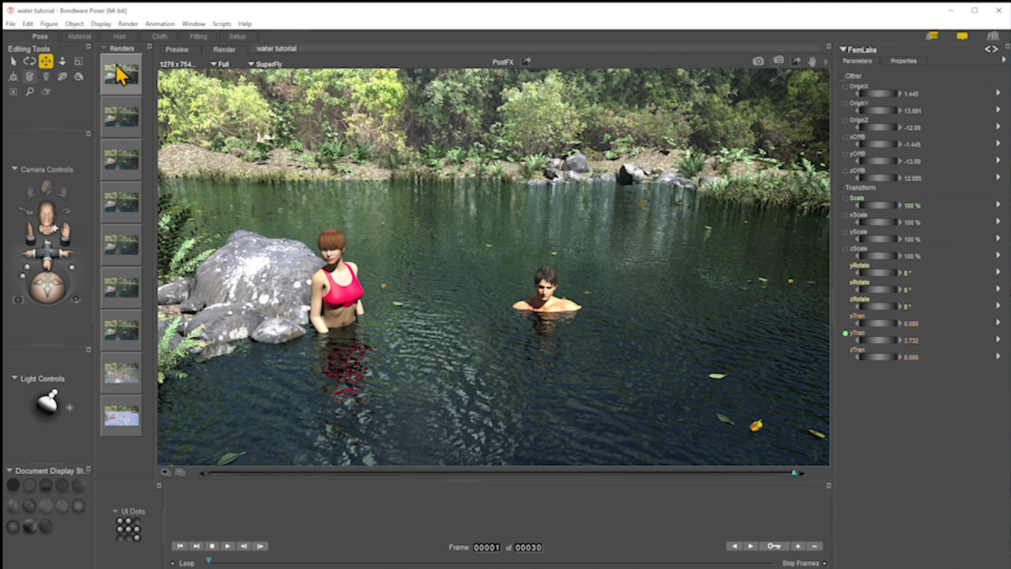
pyautogui.click(84, 36)
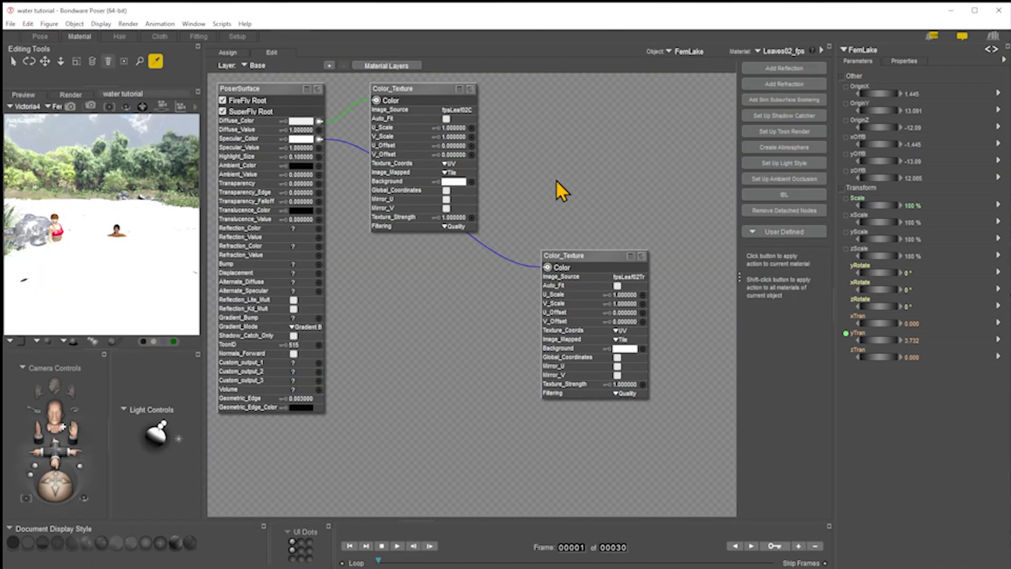
pyautogui.click(160, 254)
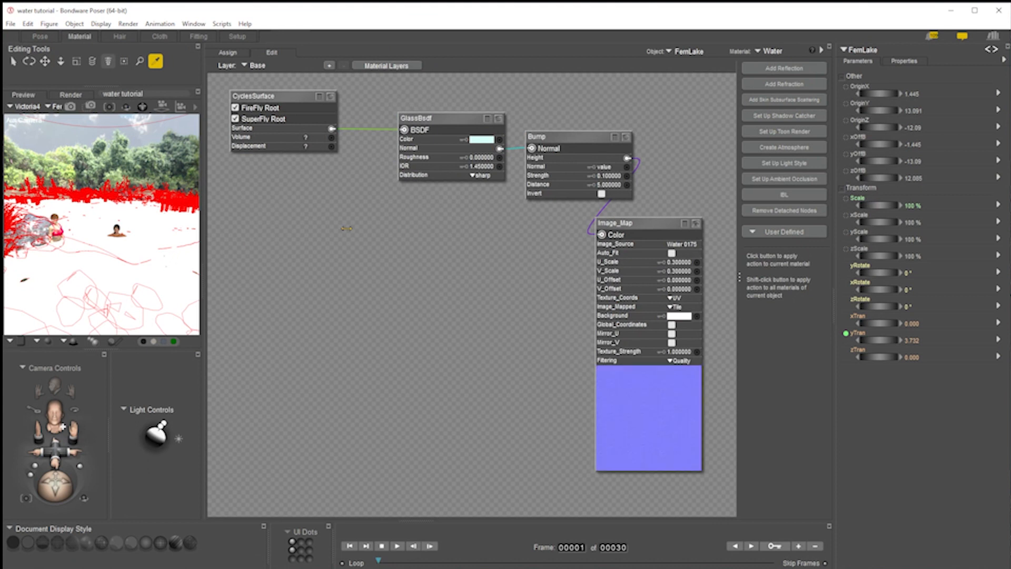
# Add a Cycles TransparentBsdf shader node to the Water material and place it below the GlassBsdf node.
pyautogui.rightClick(409, 243)
pyautogui.moveTo(442, 246)
pyautogui.moveTo(598, 278)
pyautogui.moveTo(593, 316)
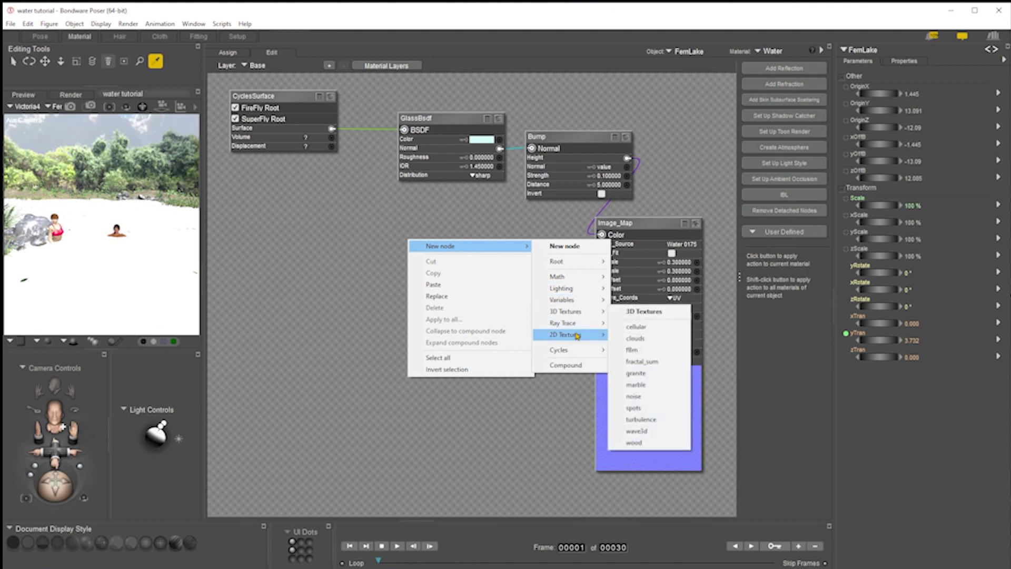
pyautogui.moveTo(576, 349)
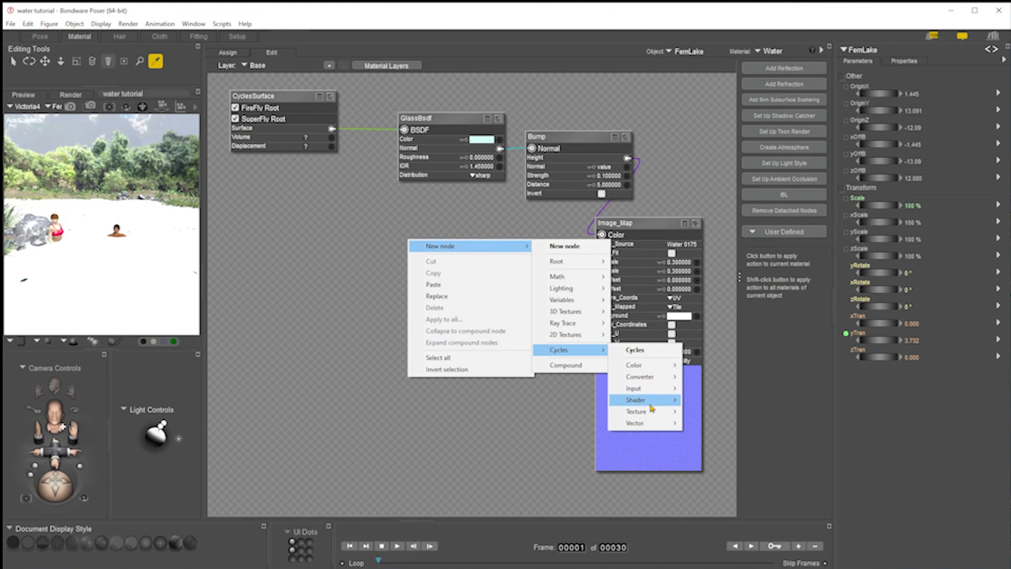
pyautogui.moveTo(652, 405)
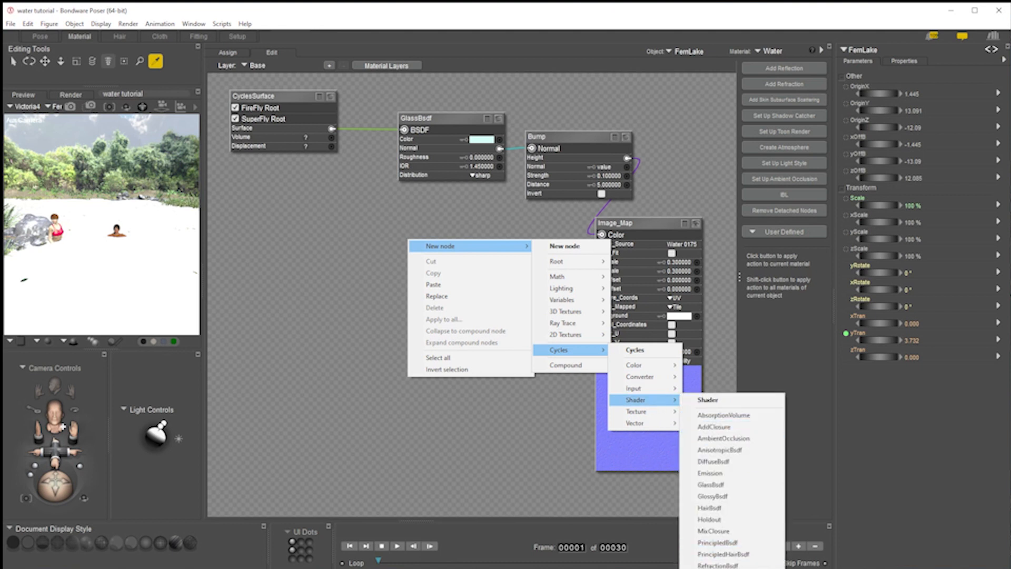
pyautogui.click(717, 566)
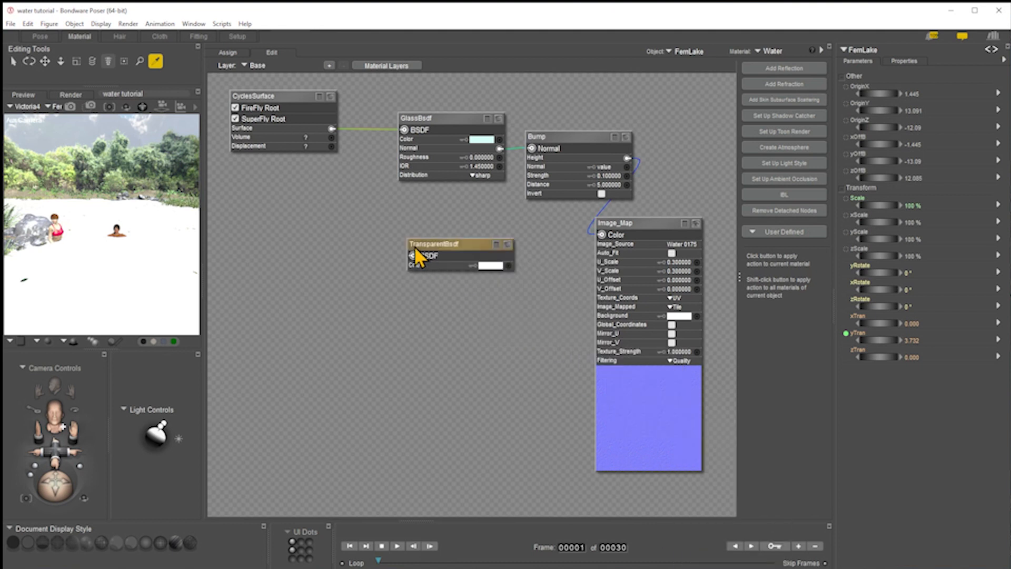
pyautogui.moveTo(423, 245); pyautogui.dragTo(408, 207)
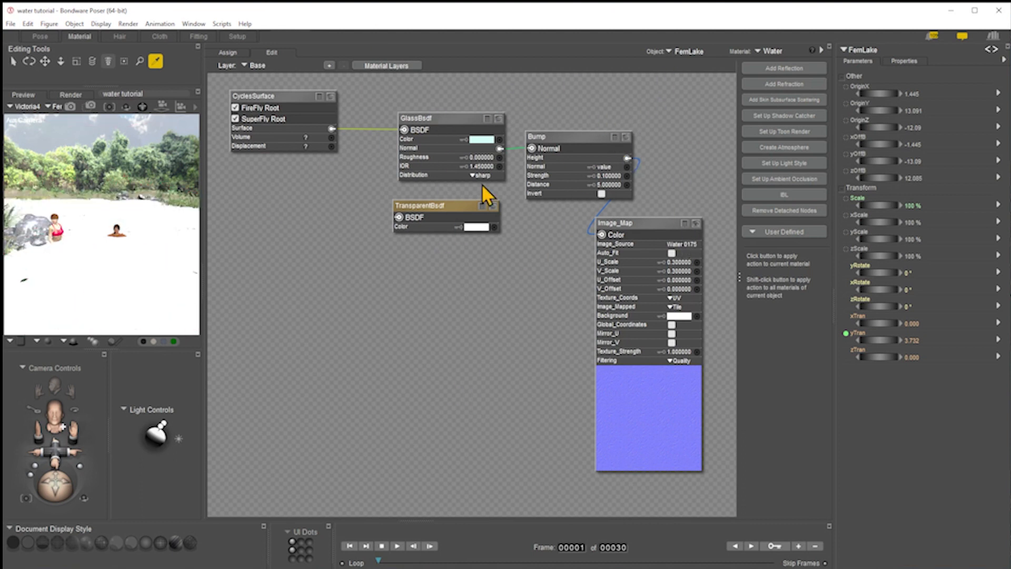
pyautogui.rightClick(397, 324)
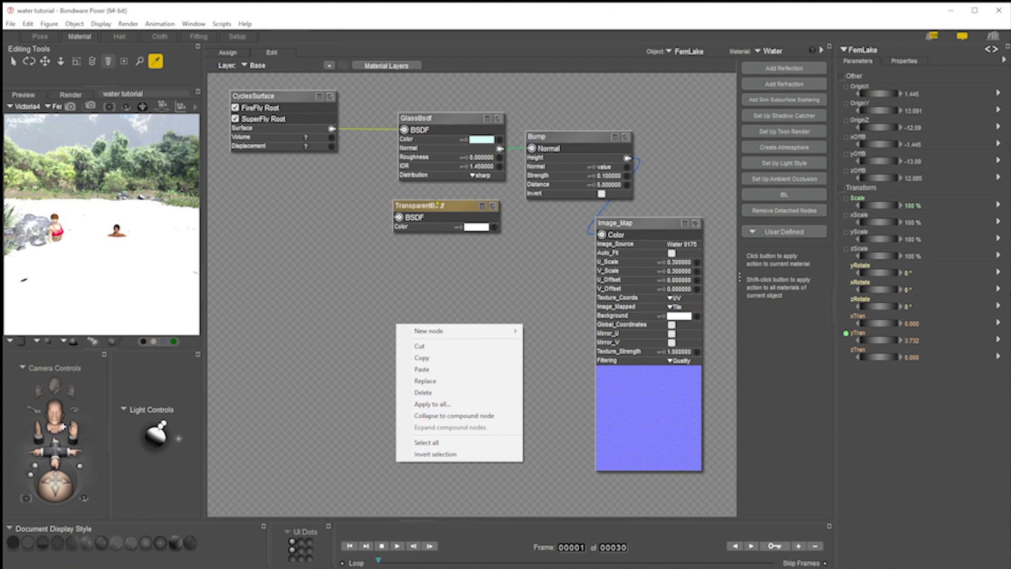
pyautogui.moveTo(443, 209); pyautogui.dragTo(428, 243)
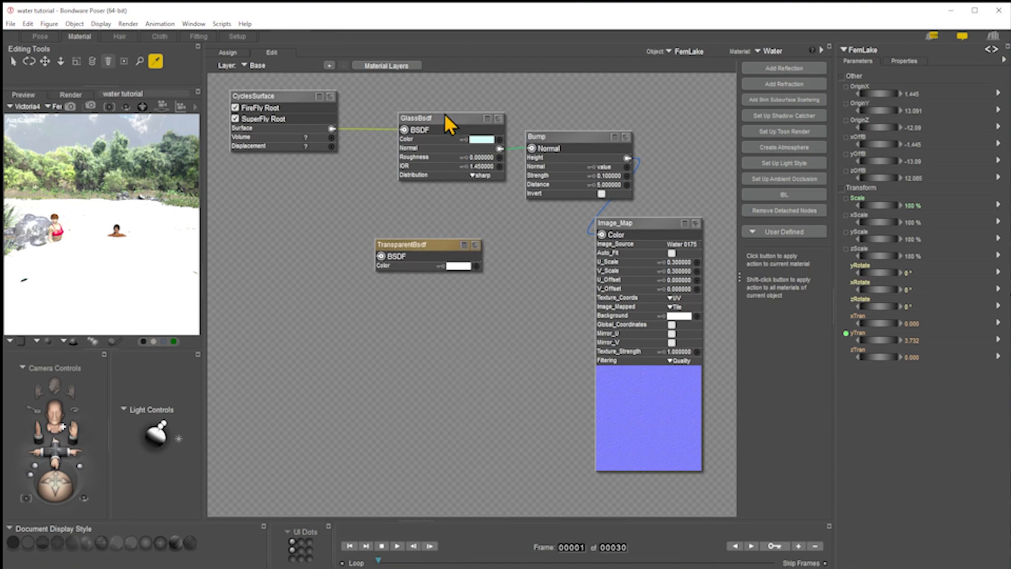
# Add a Cycles MixClosure shader node below CyclesSurface, and arrange the TransparentBsdf node beside it.
pyautogui.rightClick(438, 333)
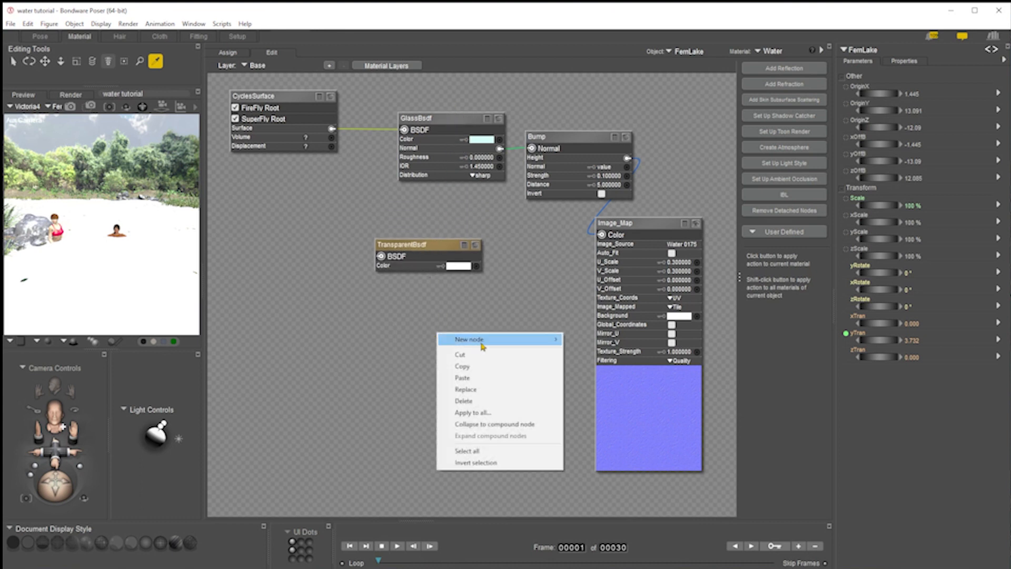
pyautogui.moveTo(482, 346)
pyautogui.moveTo(609, 445)
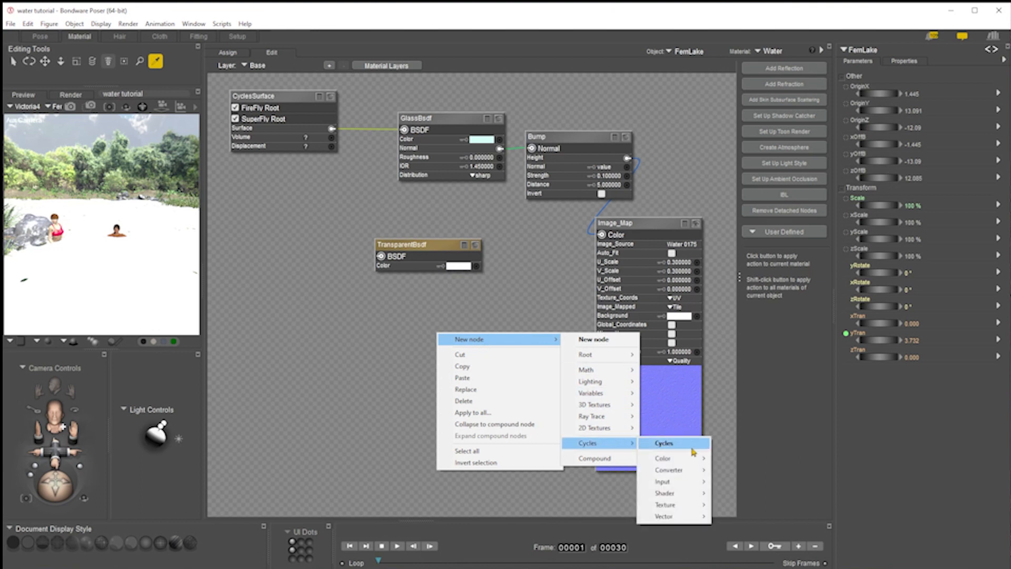
pyautogui.moveTo(669, 495)
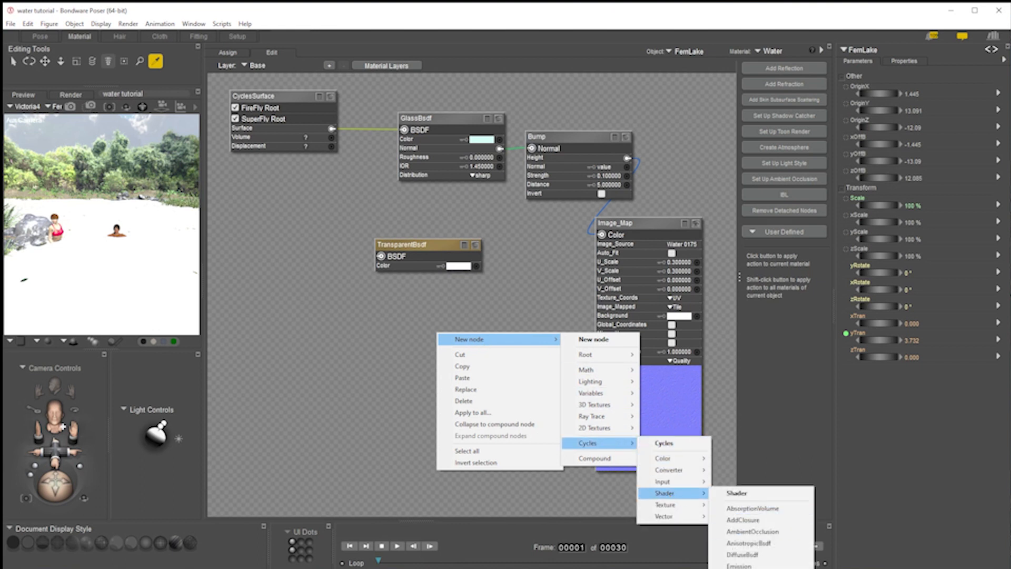
pyautogui.click(742, 568)
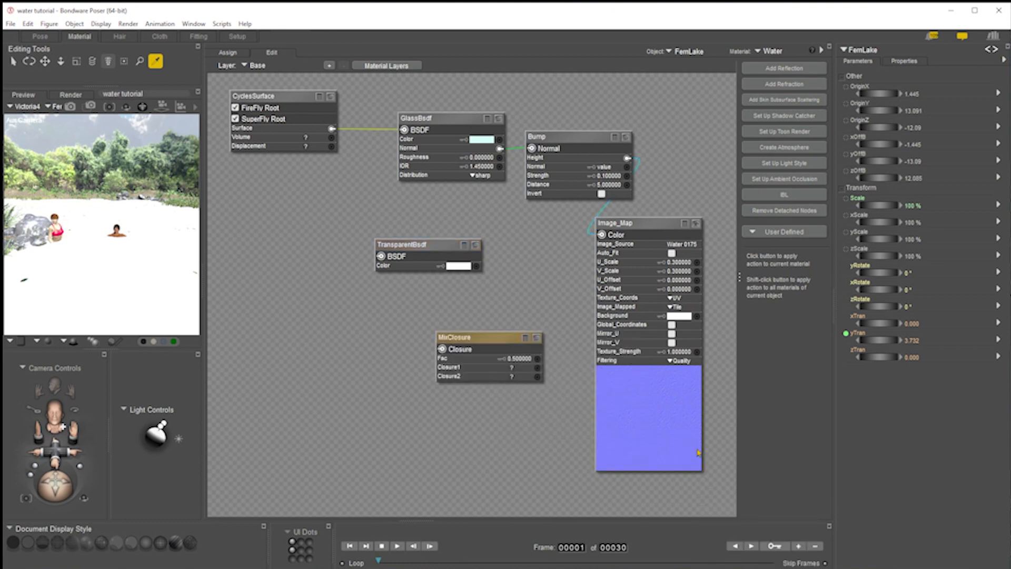
pyautogui.moveTo(469, 340); pyautogui.dragTo(274, 194)
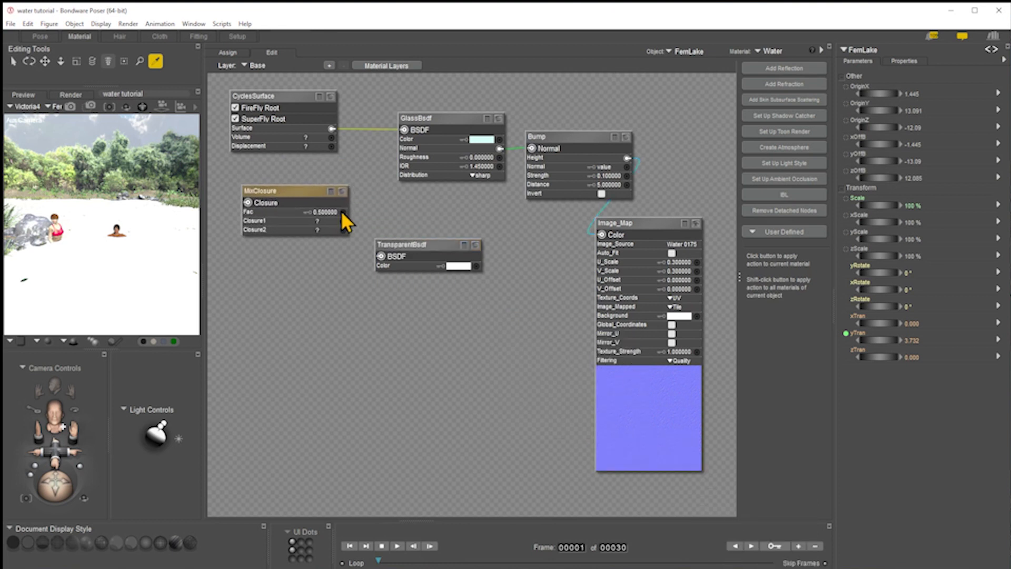
pyautogui.moveTo(418, 247); pyautogui.dragTo(435, 214)
pyautogui.moveTo(312, 192); pyautogui.dragTo(347, 185)
pyautogui.click(400, 223)
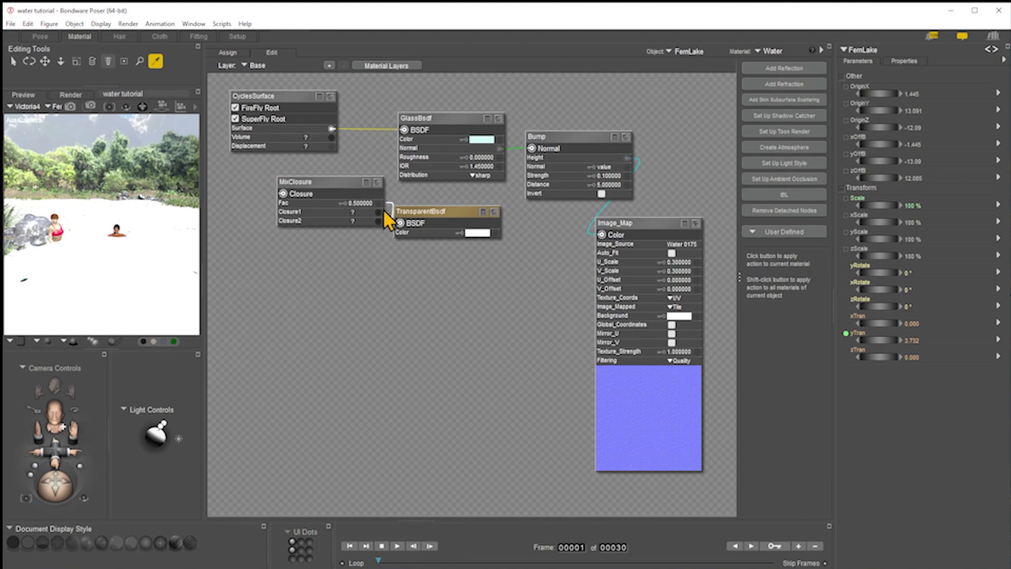
pyautogui.moveTo(336, 180); pyautogui.dragTo(297, 170)
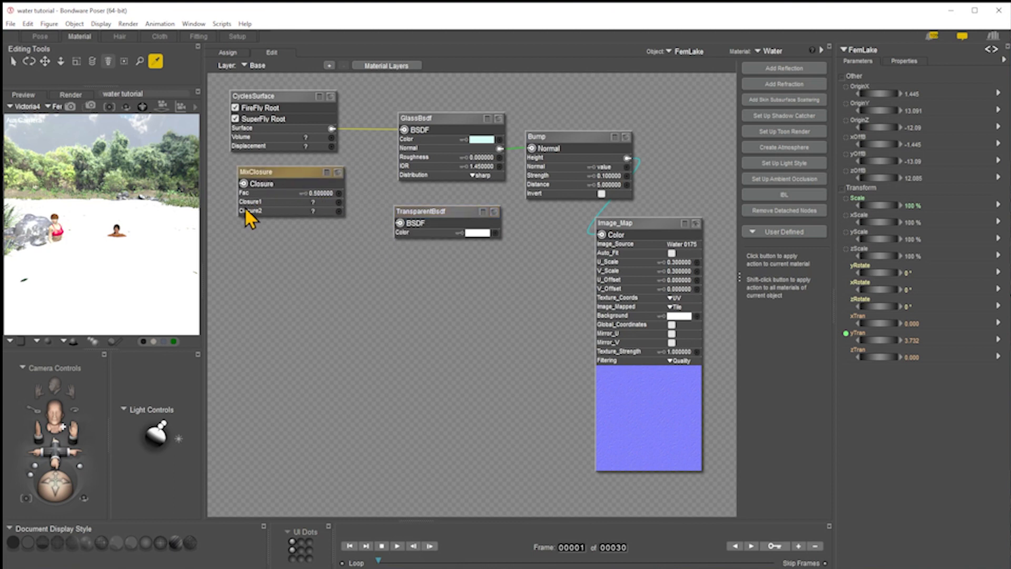
pyautogui.moveTo(422, 207); pyautogui.dragTo(428, 228)
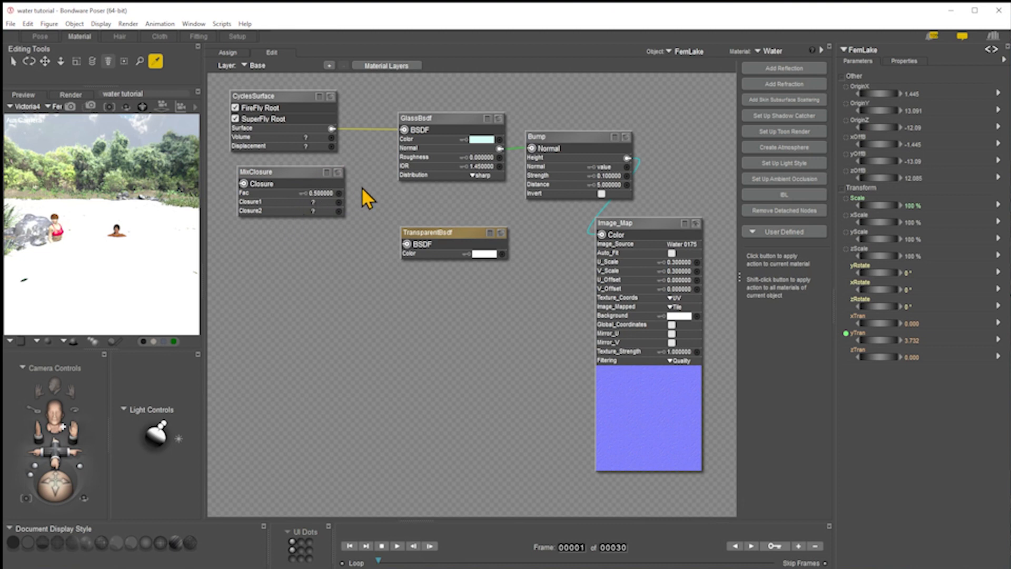
# Connect the GlassBsdf output to Closure1 and the TransparentBsdf output to Closure2 of the MixClosure node.
pyautogui.click(400, 129)
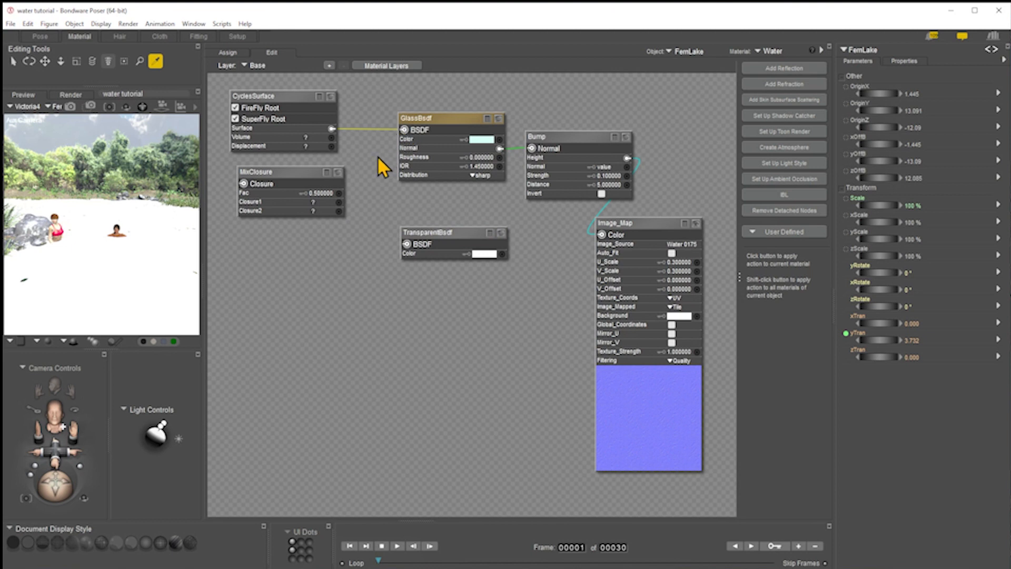
pyautogui.moveTo(404, 129); pyautogui.dragTo(343, 205)
pyautogui.moveTo(403, 129); pyautogui.dragTo(339, 202)
pyautogui.click(405, 246)
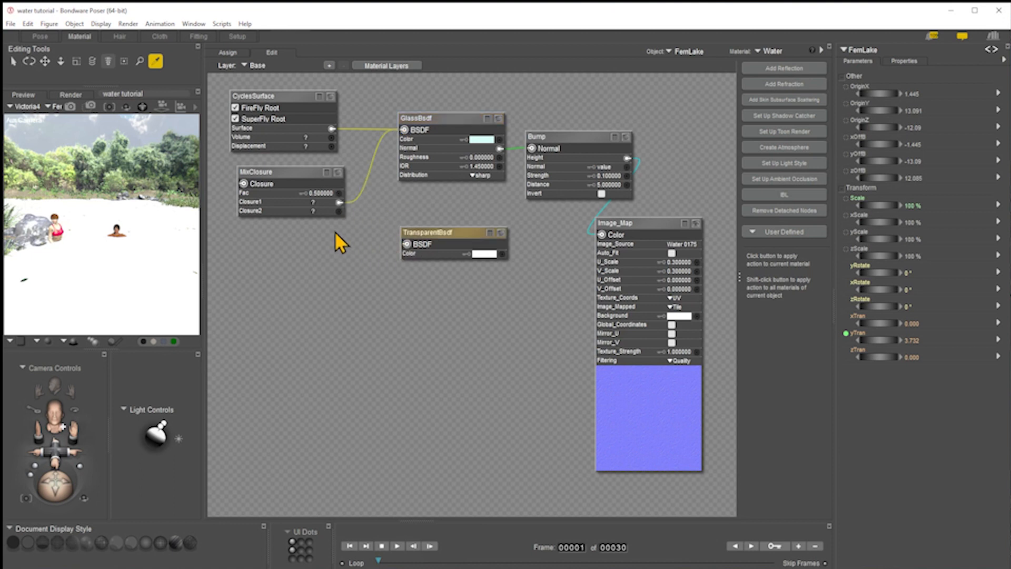
pyautogui.moveTo(406, 244); pyautogui.dragTo(343, 211)
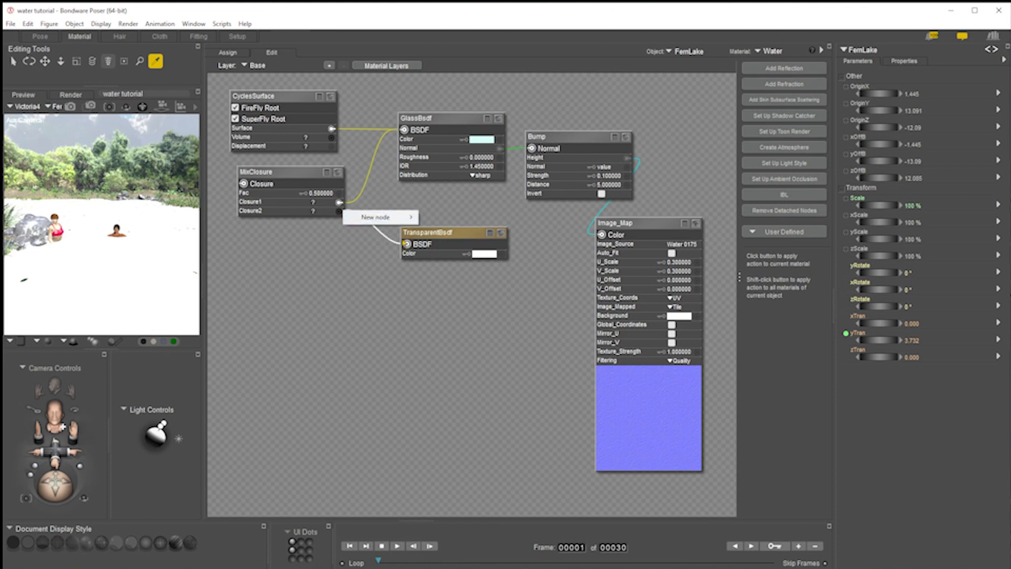
pyautogui.moveTo(406, 244); pyautogui.dragTo(339, 211)
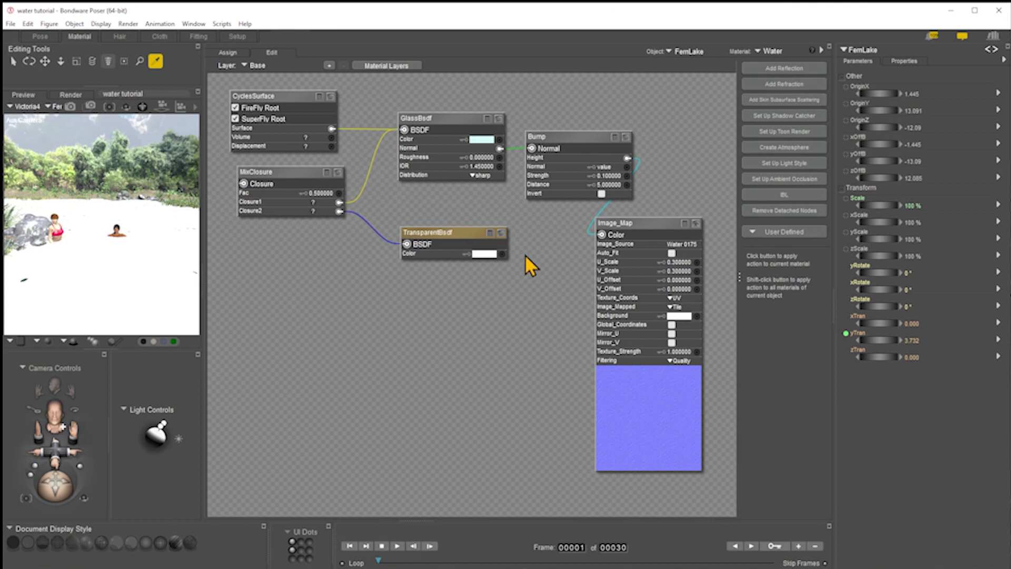
pyautogui.moveTo(443, 233)
pyautogui.mouseDown()
pyautogui.moveTo(480, 230)
pyautogui.moveTo(441, 241)
pyautogui.moveTo(460, 231)
pyautogui.mouseUp()
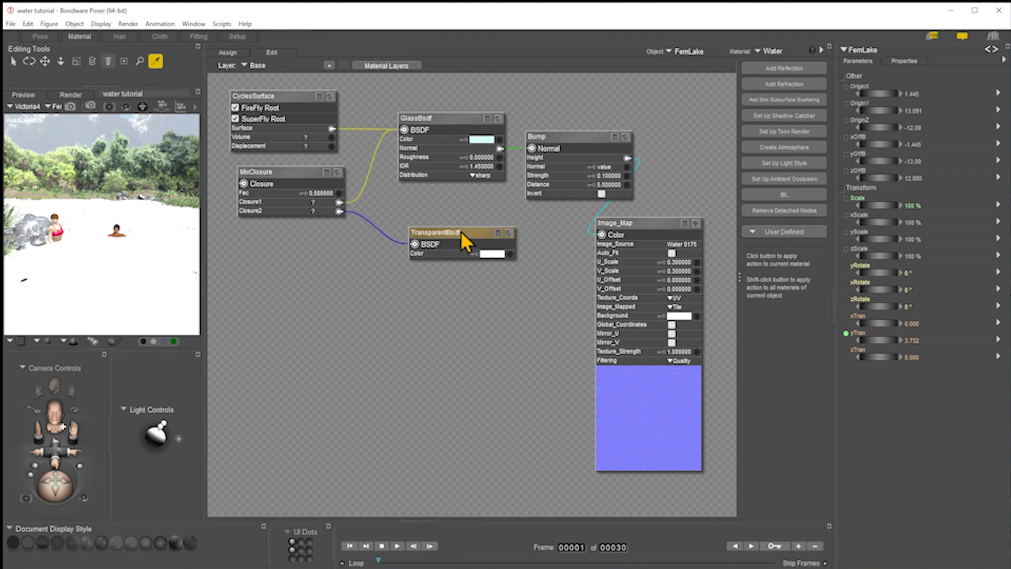
# Connect the MixClosure output to the Surface input of CyclesSurface in place of the direct GlassBsdf link.
pyautogui.click(305, 171)
pyautogui.moveTo(304, 169); pyautogui.dragTo(328, 176)
pyautogui.moveTo(268, 190); pyautogui.dragTo(332, 129)
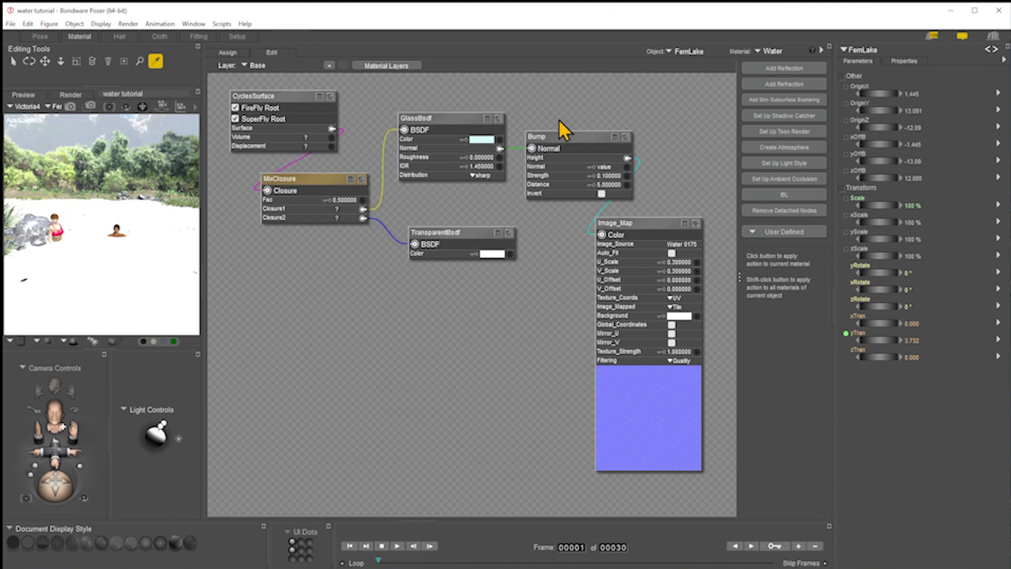
# Move the Bump and Image_Map nodes farther from the GlassBsdf node to spread out the shader layout.
pyautogui.moveTo(557, 134); pyautogui.dragTo(596, 125)
pyautogui.moveTo(619, 218); pyautogui.dragTo(684, 210)
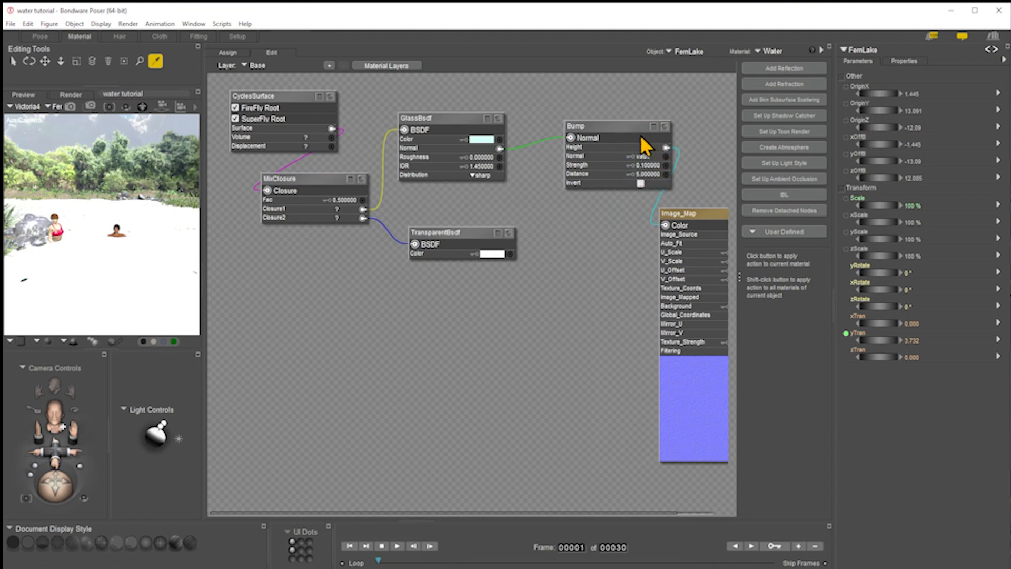
pyautogui.moveTo(701, 218); pyautogui.dragTo(677, 211)
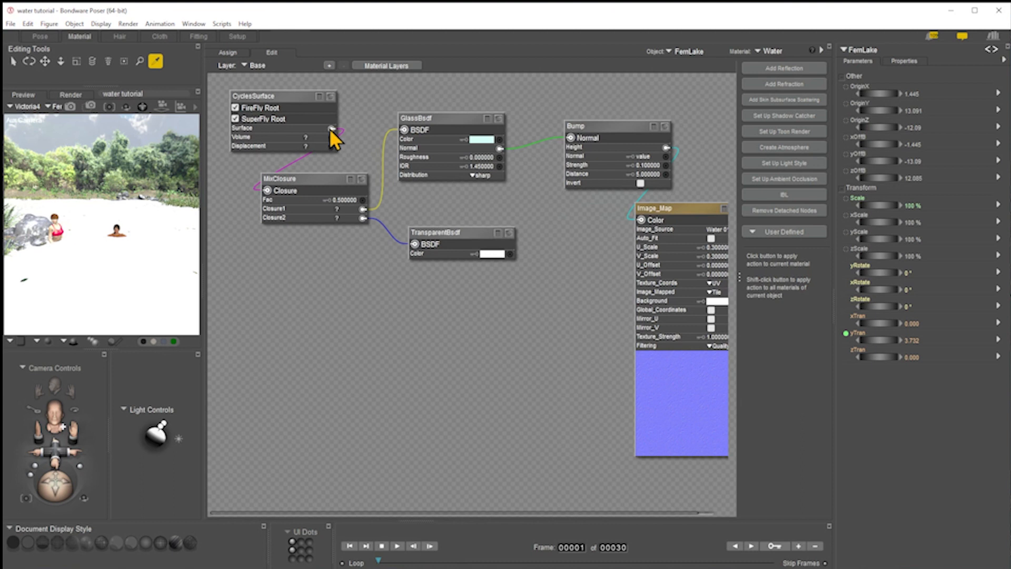
# Render the mixed glass and transparent water from the Pose room with SuperFly and stop the render early.
pyautogui.click(47, 37)
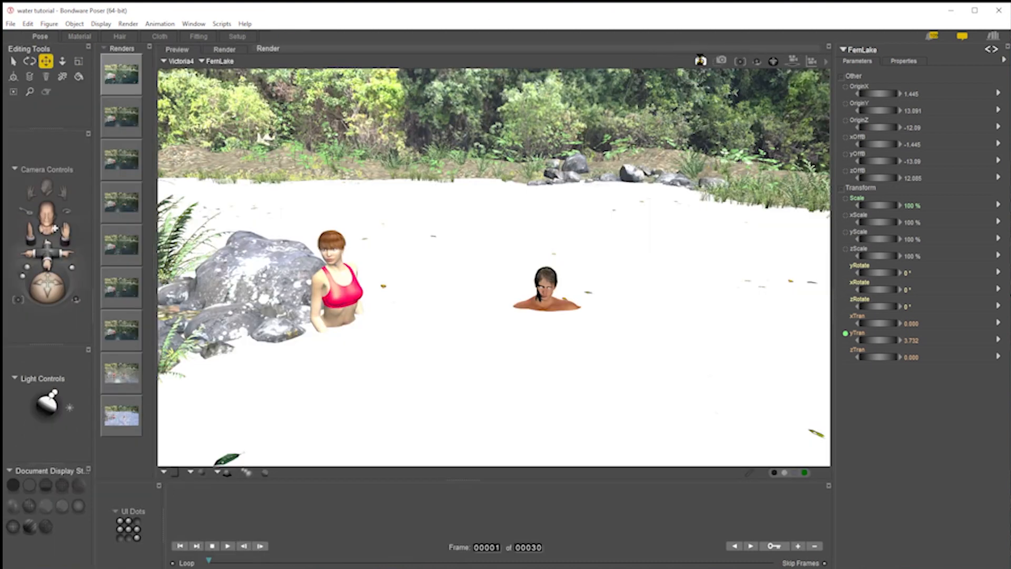
pyautogui.click(700, 60)
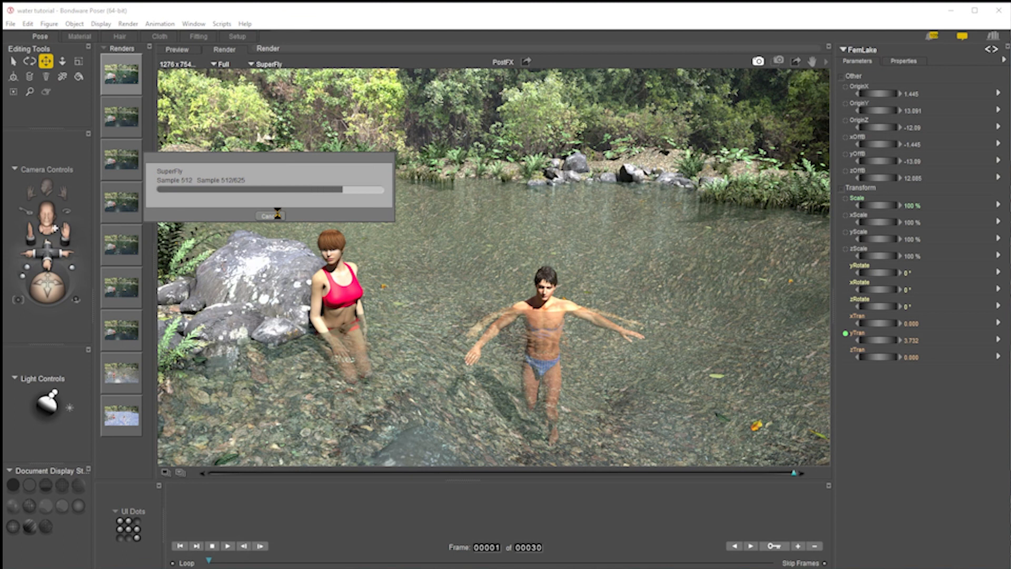
pyautogui.click(277, 215)
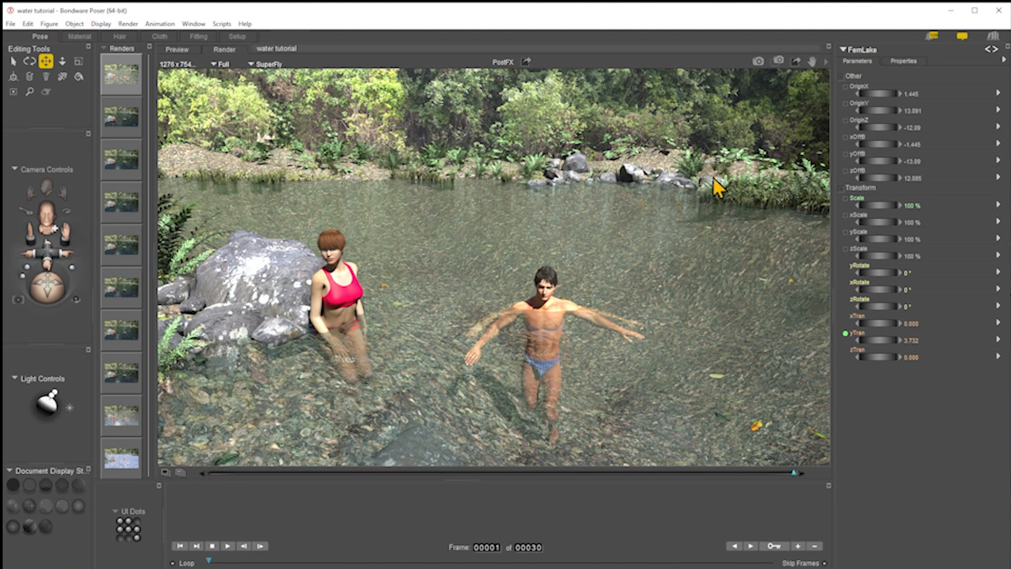
# Reselect the Water material in the Material room and set the MixClosure node's Fac to 0.2.
pyautogui.click(76, 37)
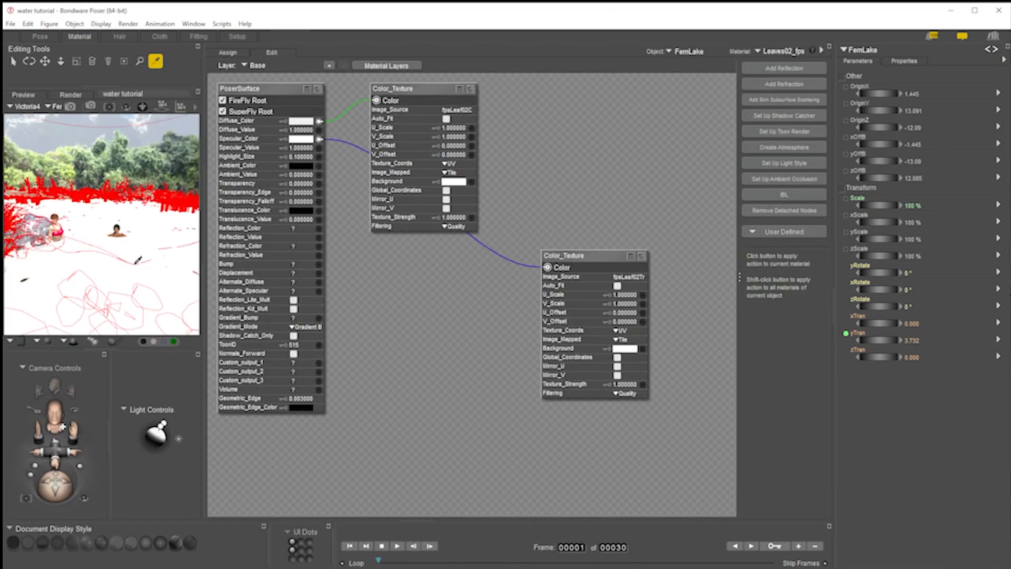
pyautogui.click(137, 256)
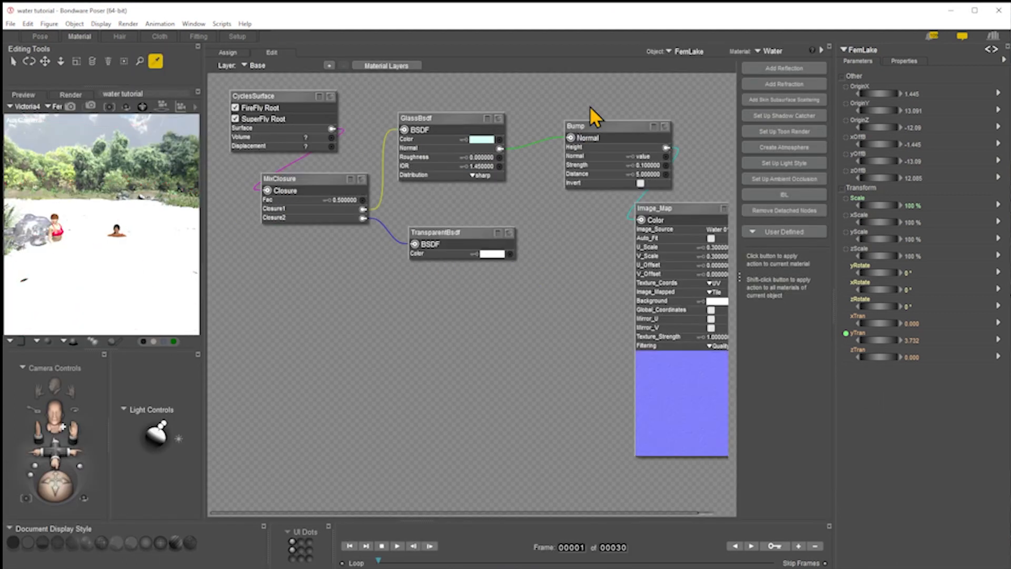
pyautogui.click(348, 199)
pyautogui.write('.2')
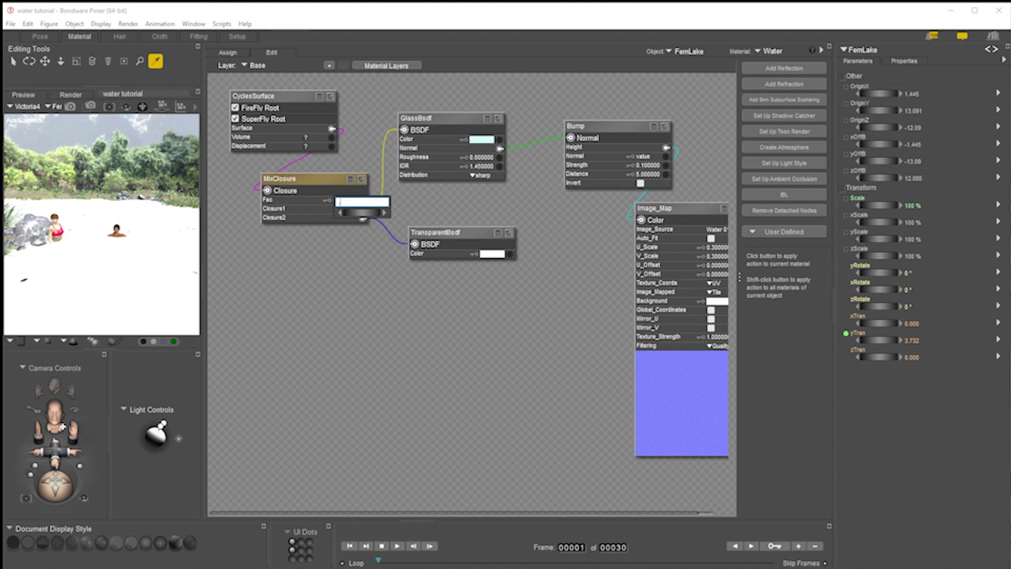
pyautogui.press('Return')
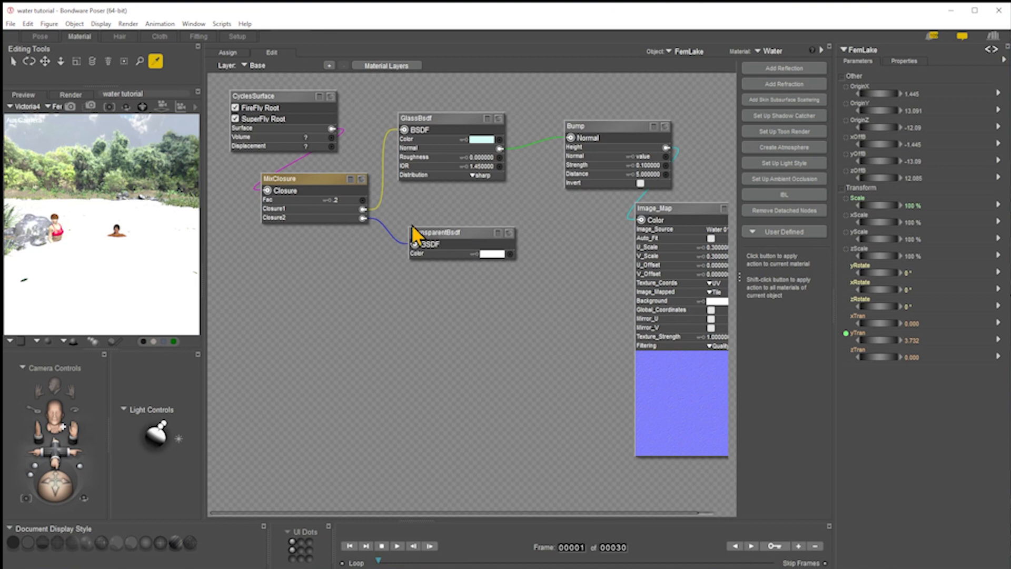
# Render the scene from the Pose room with SuperFly and stop the render early.
pyautogui.click(42, 37)
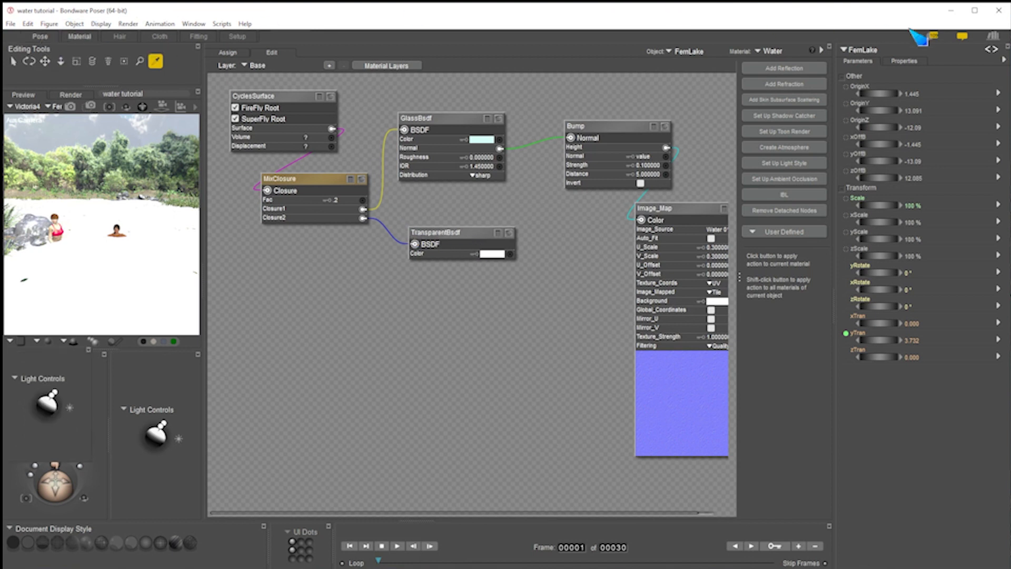
pyautogui.click(701, 61)
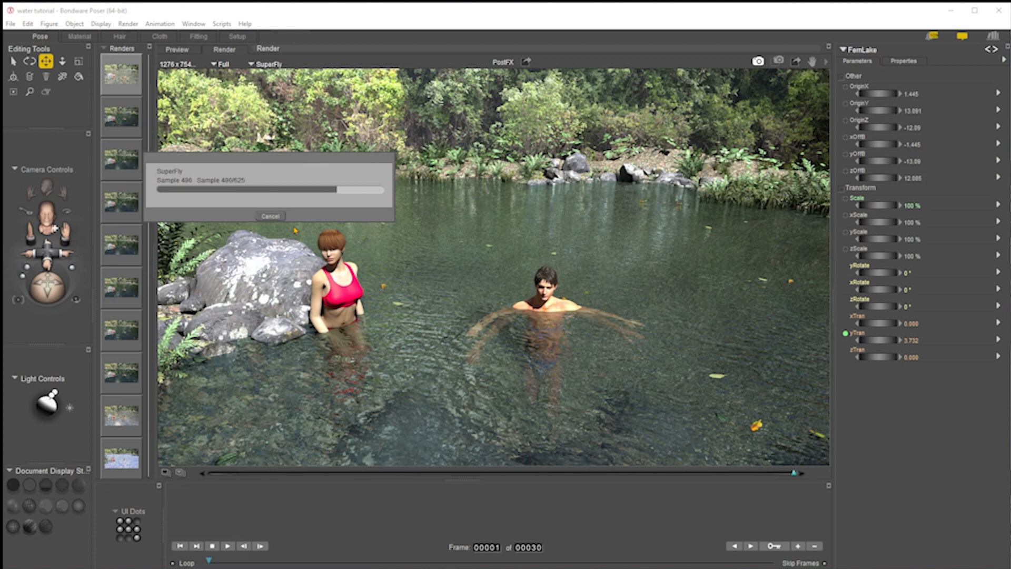
pyautogui.click(271, 215)
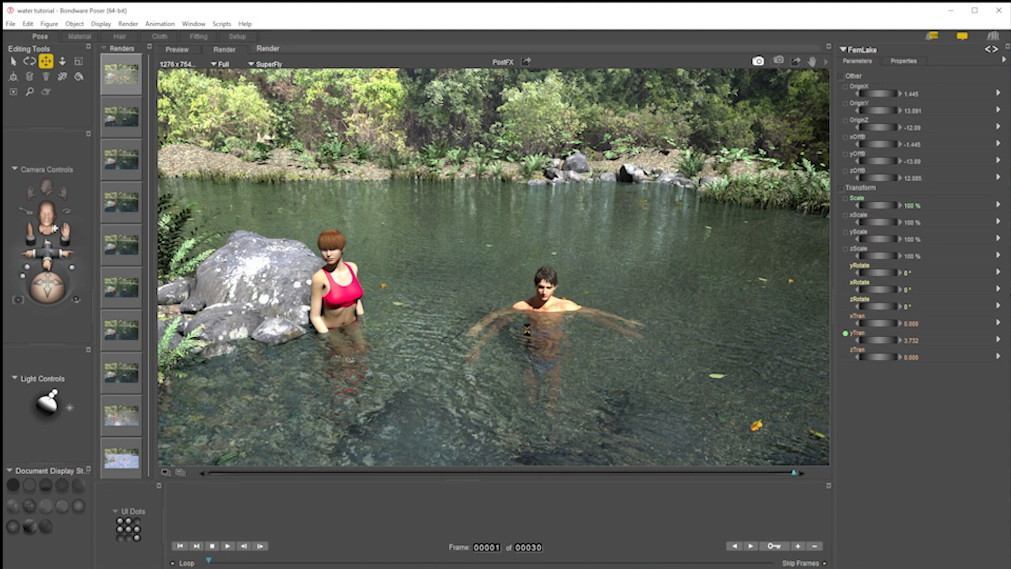
# Leave the render view and load the lake's Water material again in the Material room.
pyautogui.click(555, 311)
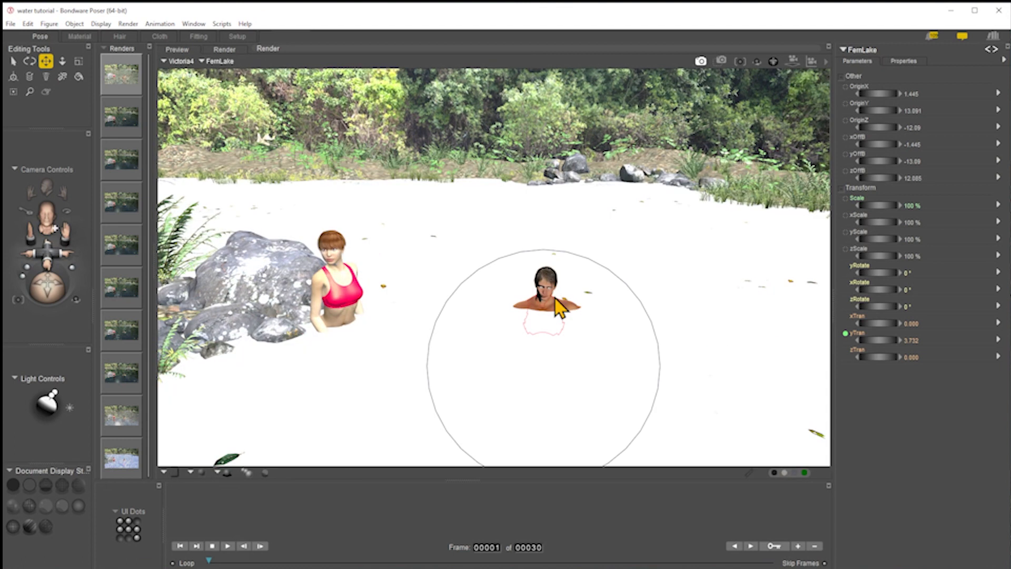
pyautogui.click(183, 62)
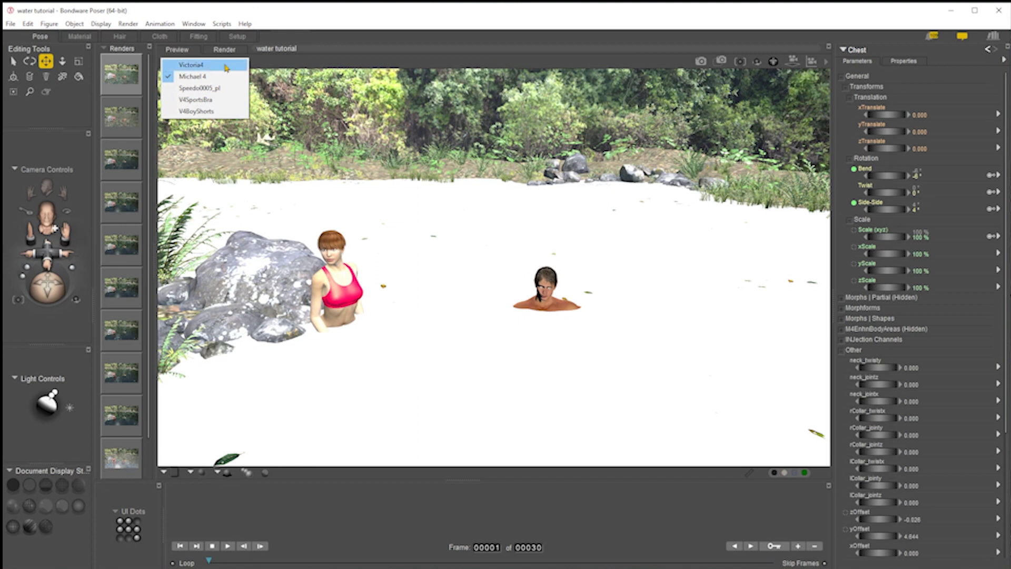
pyautogui.click(358, 54)
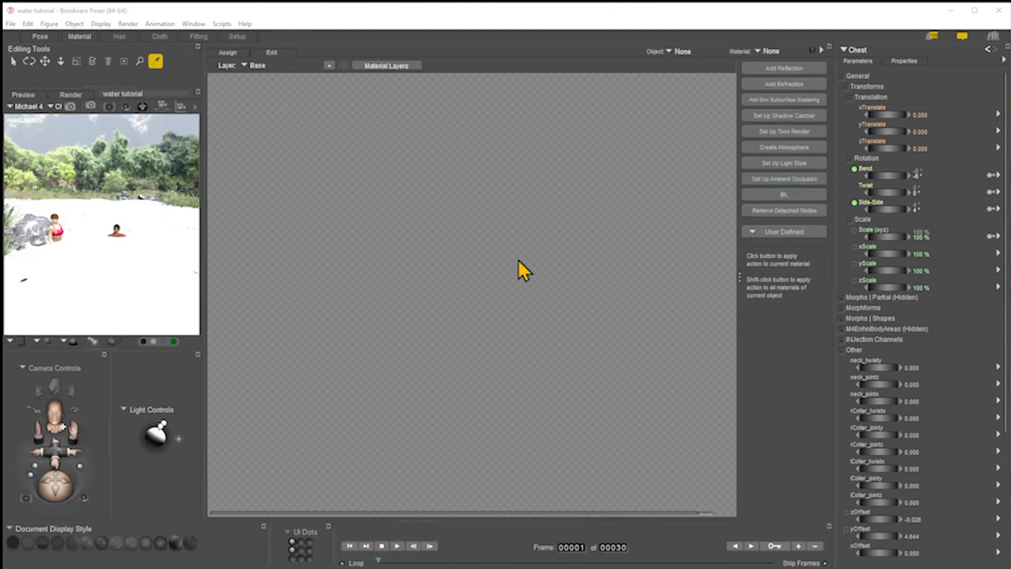
pyautogui.click(139, 261)
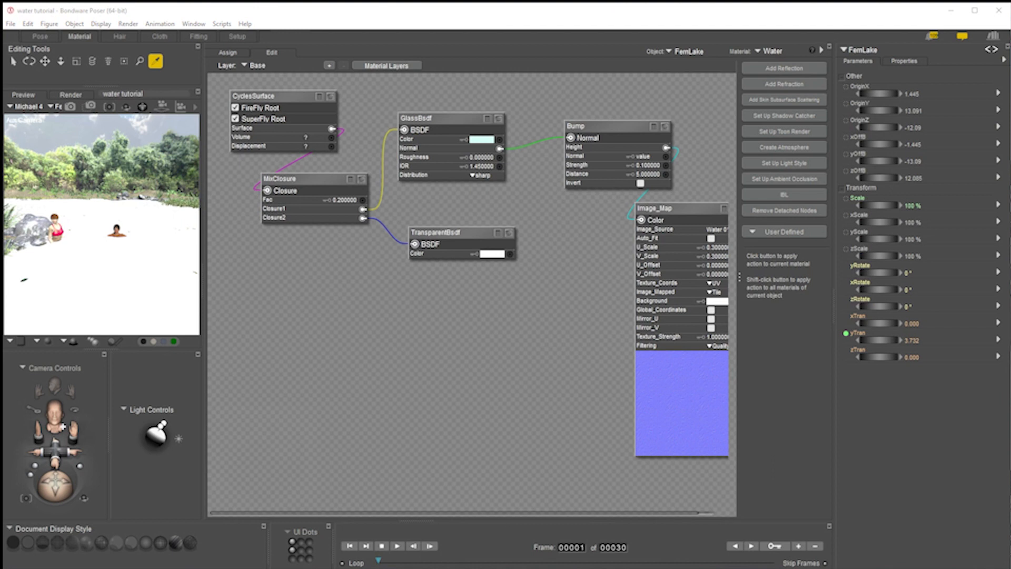
# Switch to FastStone Image Viewer and look up the IOR of water in the index of refraction chart.
pyautogui.moveTo(1010, 5); pyautogui.dragTo(545, 65)
pyautogui.click(537, 60)
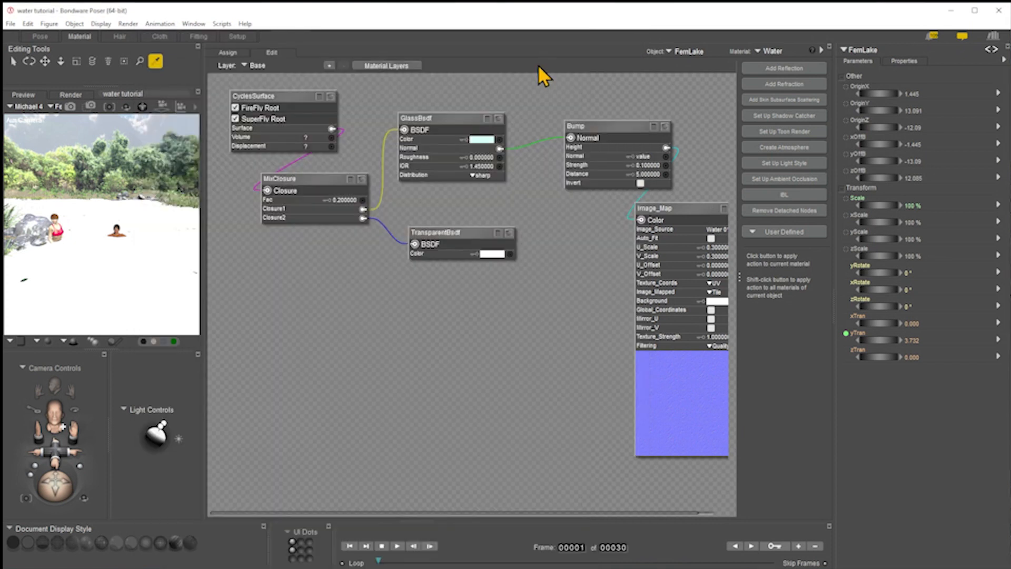
pyautogui.hotkey('alt', 'Tab')
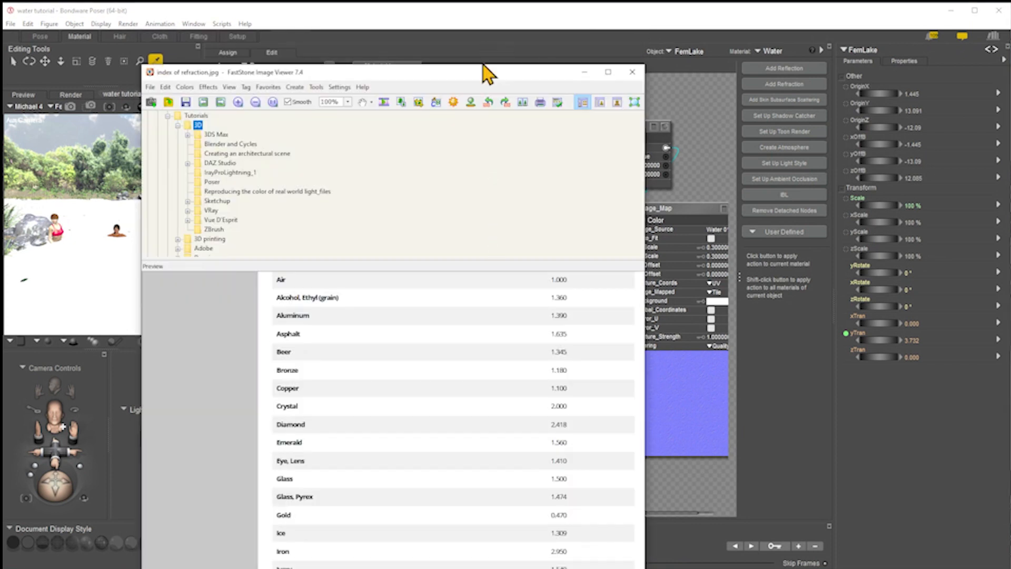
pyautogui.moveTo(482, 64)
pyautogui.mouseDown()
pyautogui.moveTo(437, 250)
pyautogui.moveTo(481, 47)
pyautogui.mouseUp()
pyautogui.scroll(2, 566, 175)
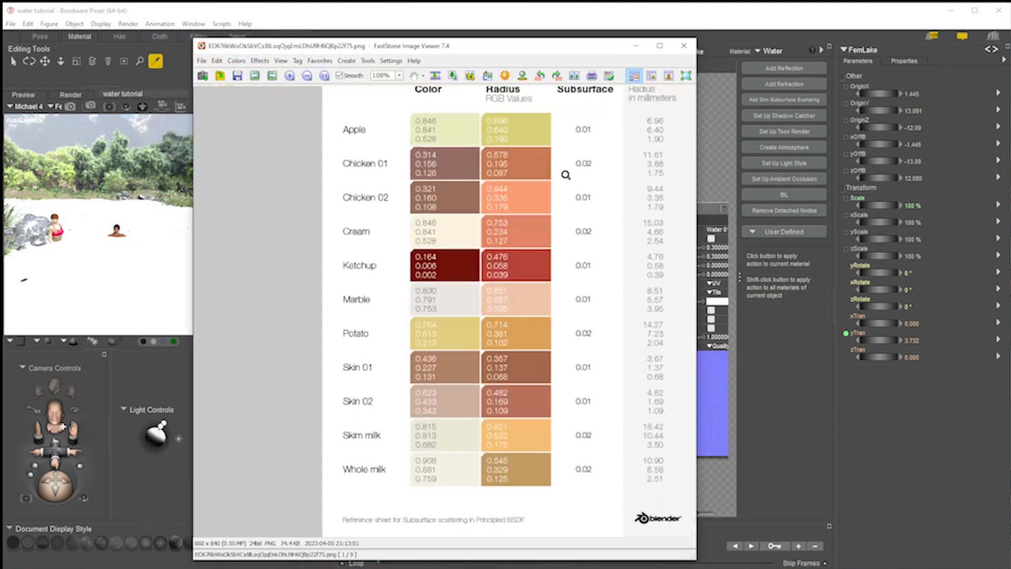
pyautogui.scroll(-1, 565, 175)
pyautogui.scroll(-1, 556, 188)
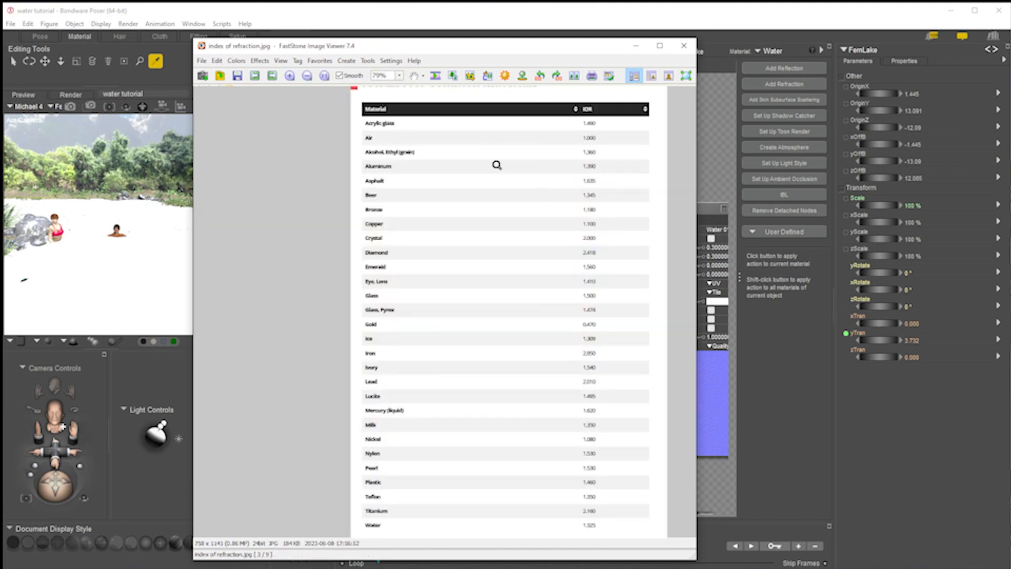
pyautogui.moveTo(526, 425); pyautogui.dragTo(465, 93)
pyautogui.moveTo(493, 46); pyautogui.dragTo(1010, 91)
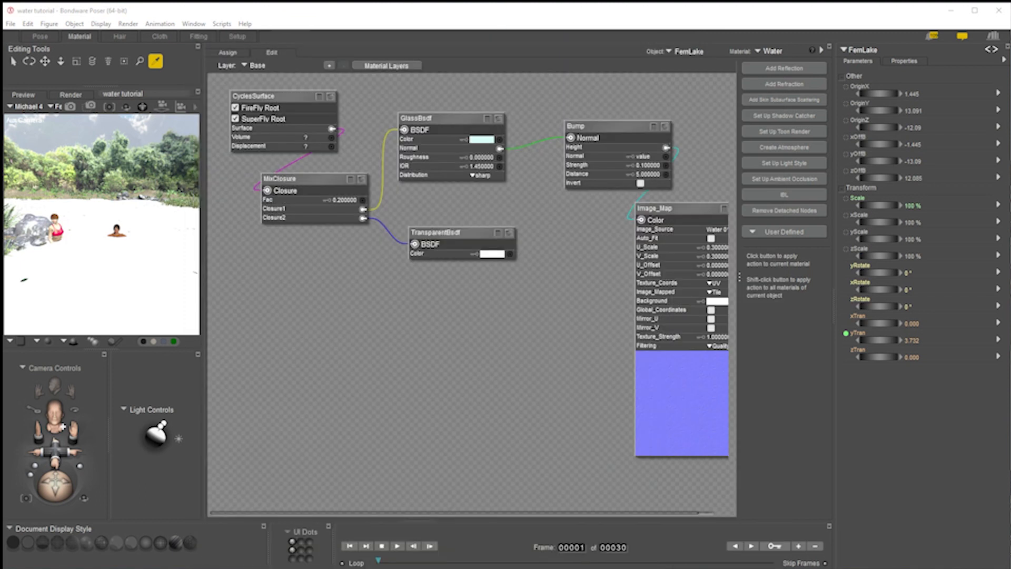
# Set the IOR of the GlassBsdf node to 1.325.
pyautogui.click(482, 166)
pyautogui.write('1')
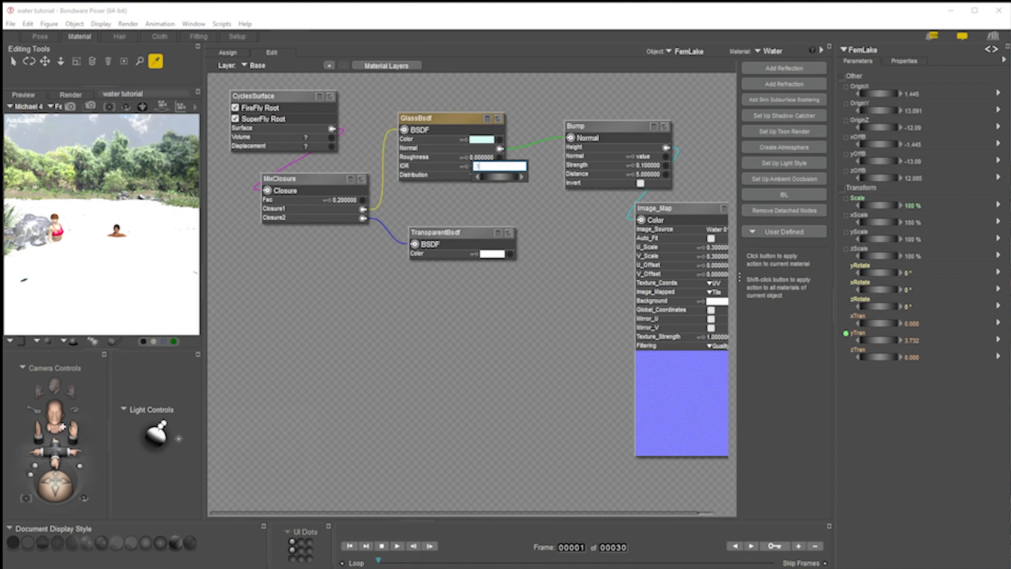
pyautogui.write('.325')
pyautogui.press('Return')
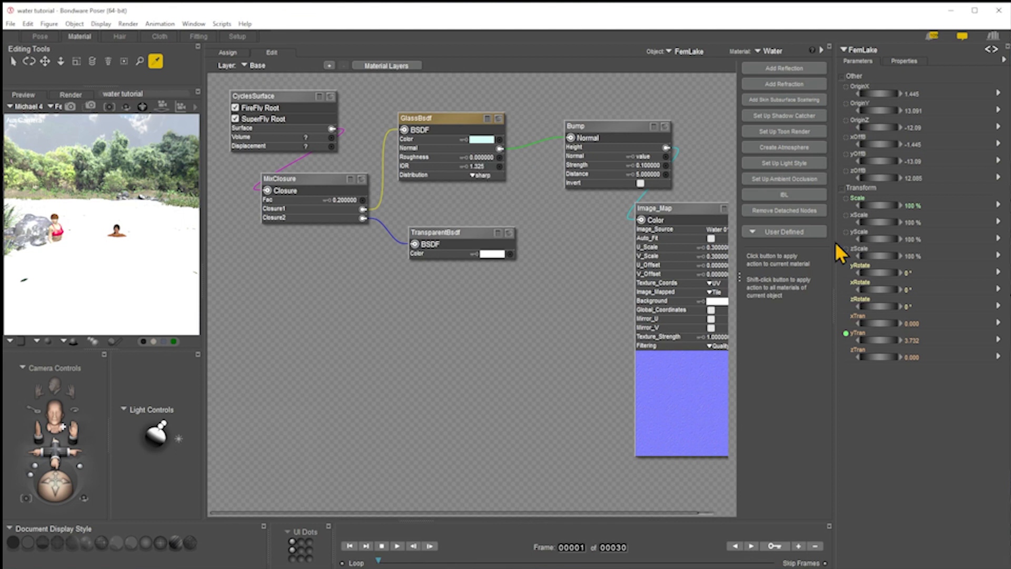
pyautogui.rightClick(478, 169)
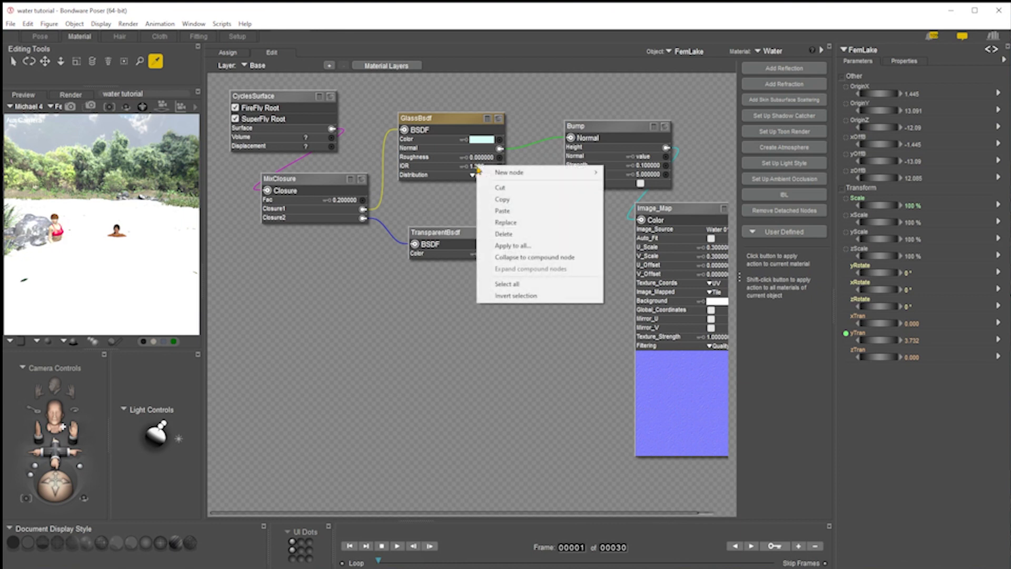
pyautogui.click(464, 124)
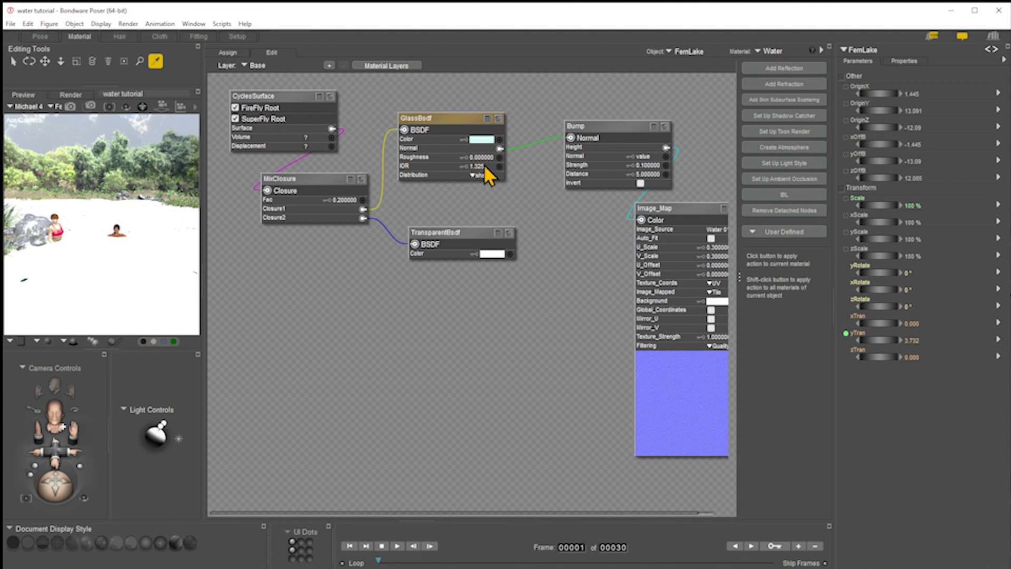
# Render the water with its new IOR in the Pose room and stop the SuperFly render early.
pyautogui.click(35, 37)
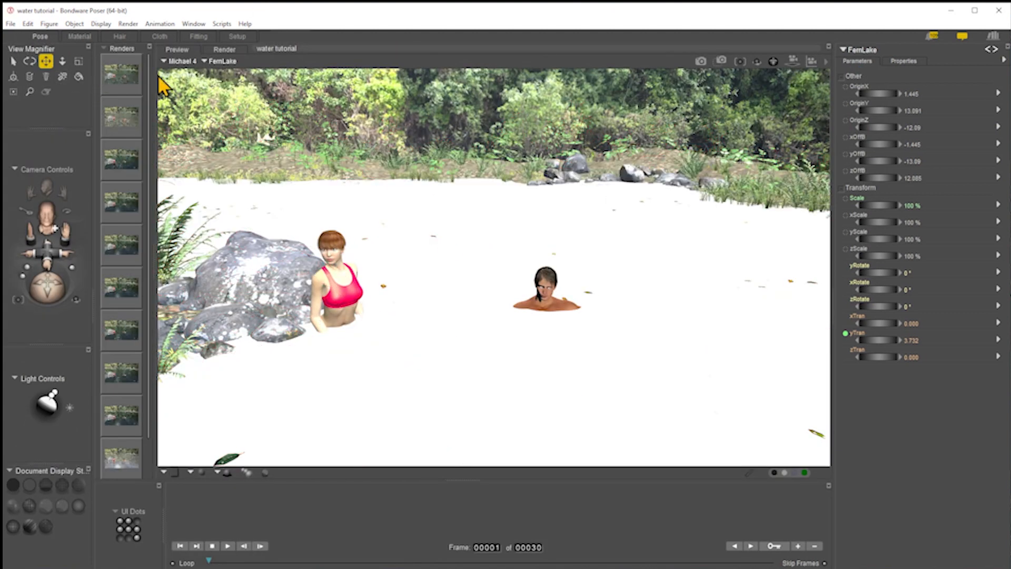
pyautogui.click(700, 61)
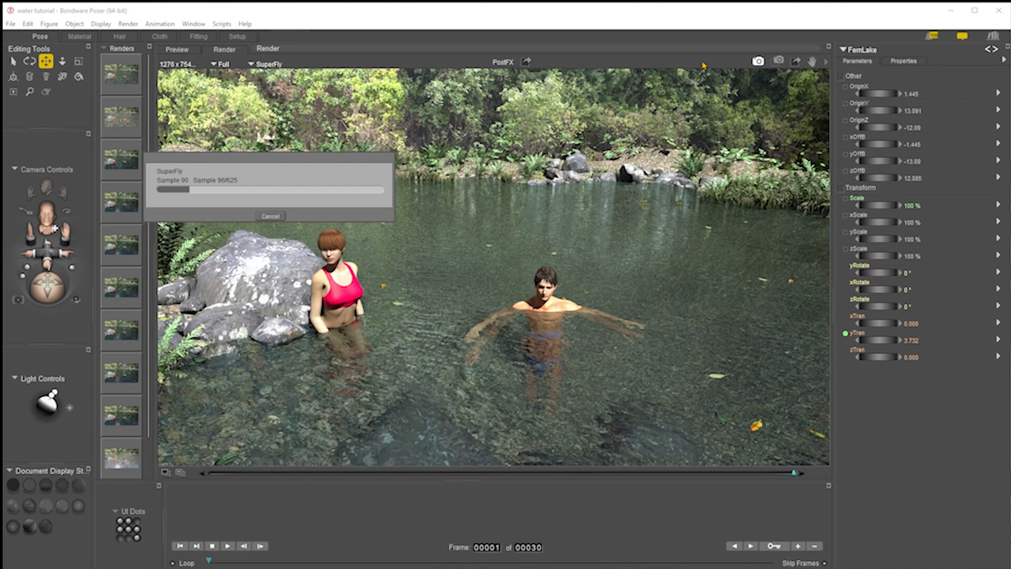
pyautogui.click(270, 216)
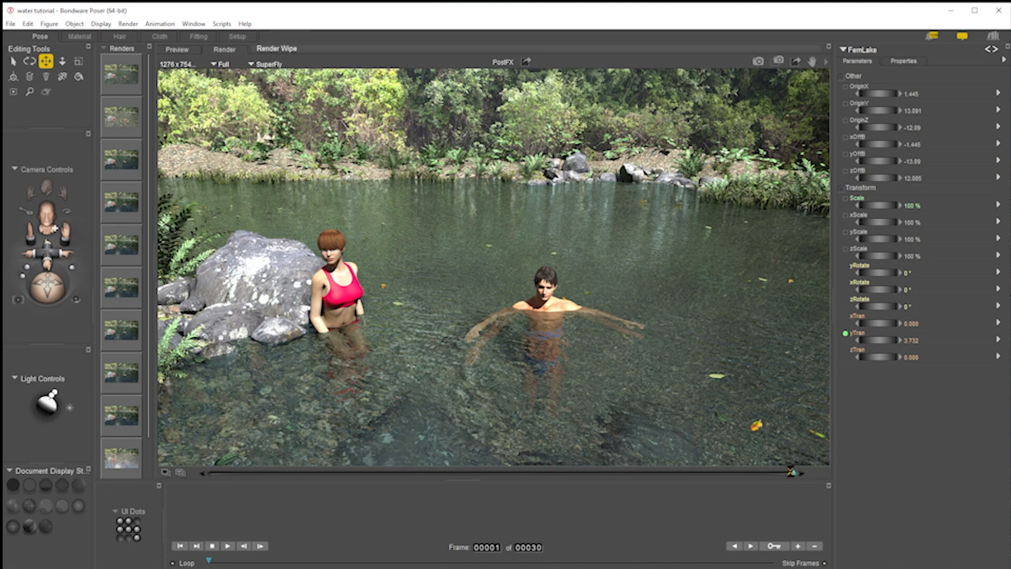
# Wipe back and forth between the new render and the previous one to compare the water.
pyautogui.moveTo(594, 490); pyautogui.dragTo(378, 493)
pyautogui.moveTo(521, 474); pyautogui.dragTo(721, 473)
pyautogui.moveTo(586, 482); pyautogui.dragTo(887, 492)
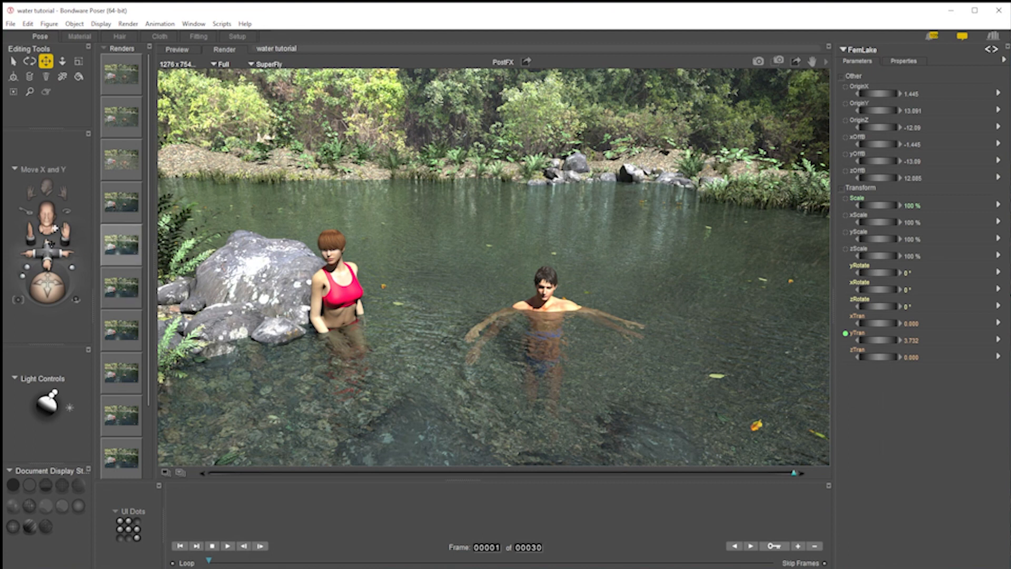
# Pull the camera back and upward to frame the whole lake with its shores, and render this view with SuperFly.
pyautogui.moveTo(47, 249)
pyautogui.mouseDown()
pyautogui.moveTo(51, 283)
pyautogui.moveTo(44, 252)
pyautogui.mouseUp()
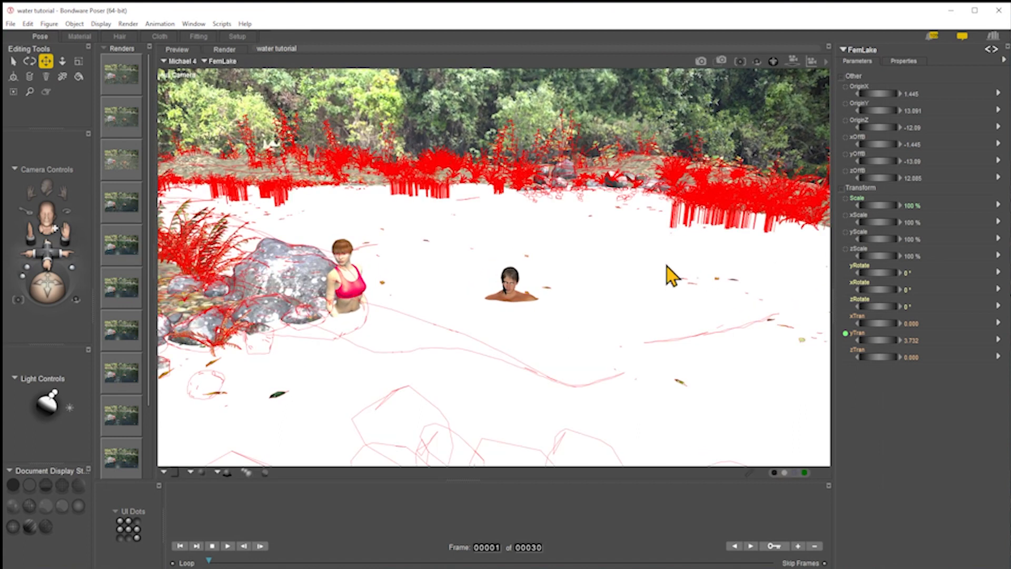
pyautogui.moveTo(54, 255)
pyautogui.mouseDown()
pyautogui.moveTo(48, 276)
pyautogui.moveTo(57, 284)
pyautogui.moveTo(50, 239)
pyautogui.mouseUp()
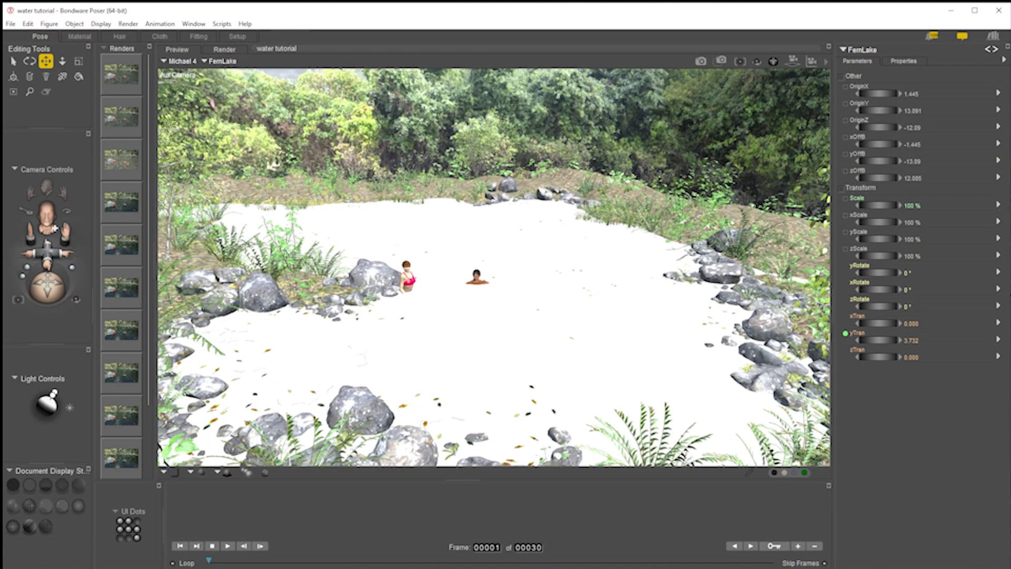
pyautogui.click(701, 63)
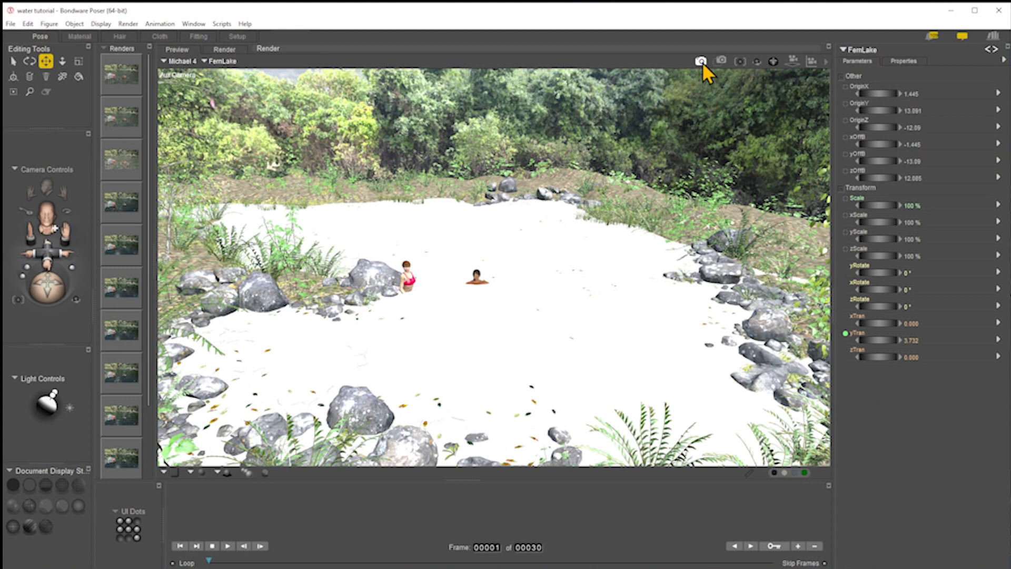
pyautogui.click(701, 62)
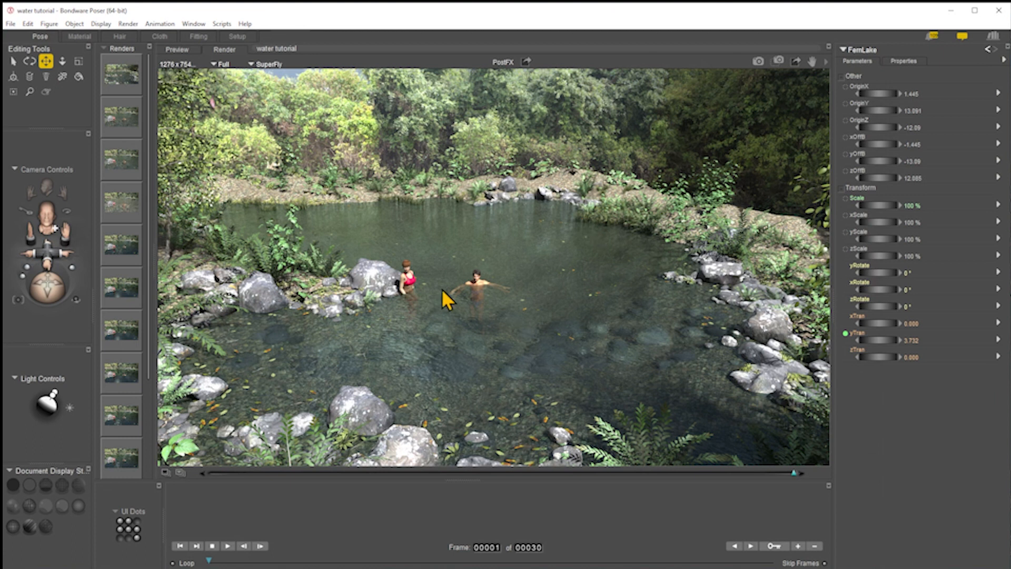
# Select the lake's Water material in the Material room and move the Image_Map node fully into view below the Bump node.
pyautogui.click(76, 36)
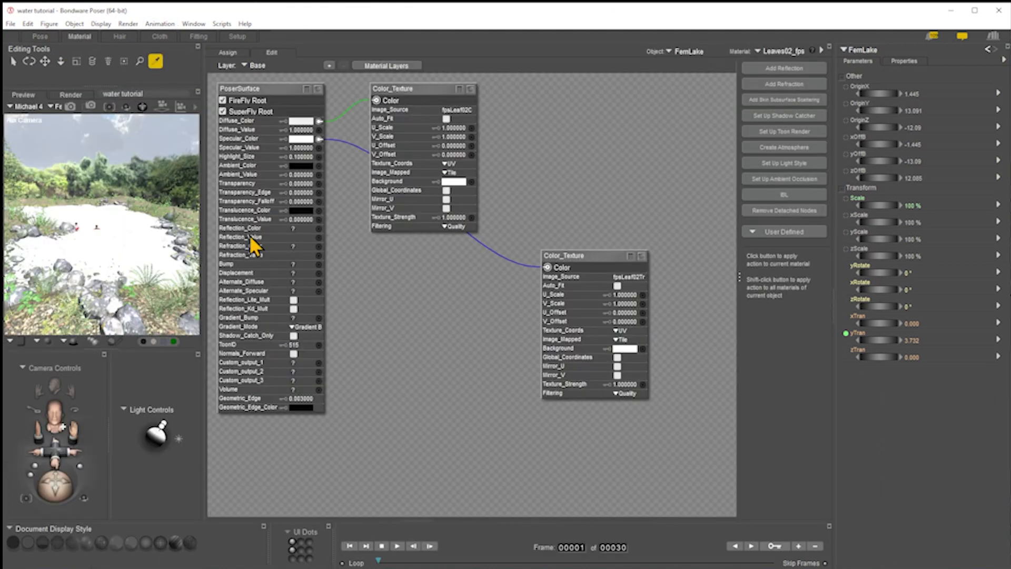
pyautogui.click(125, 237)
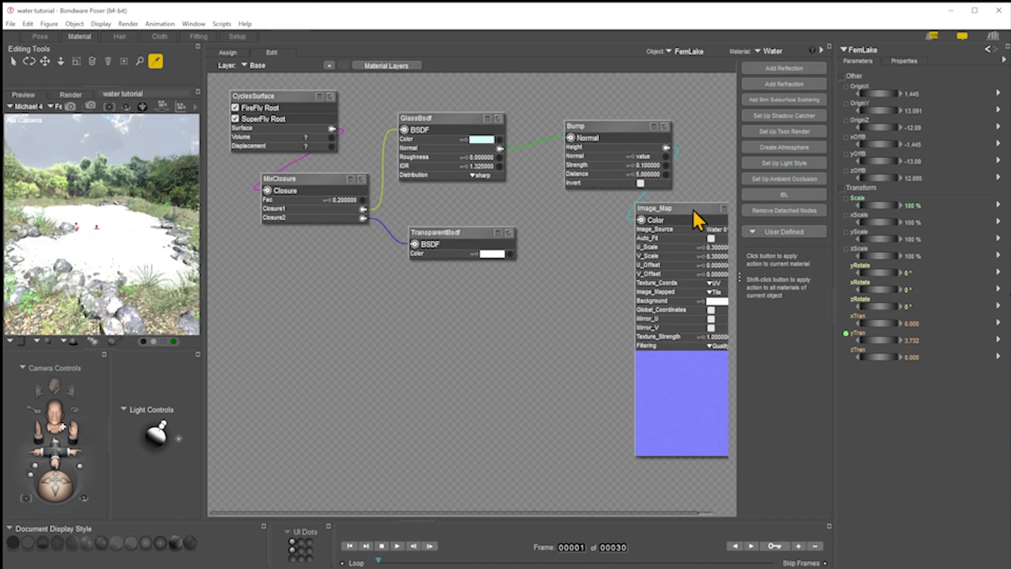
pyautogui.moveTo(683, 204); pyautogui.dragTo(590, 211)
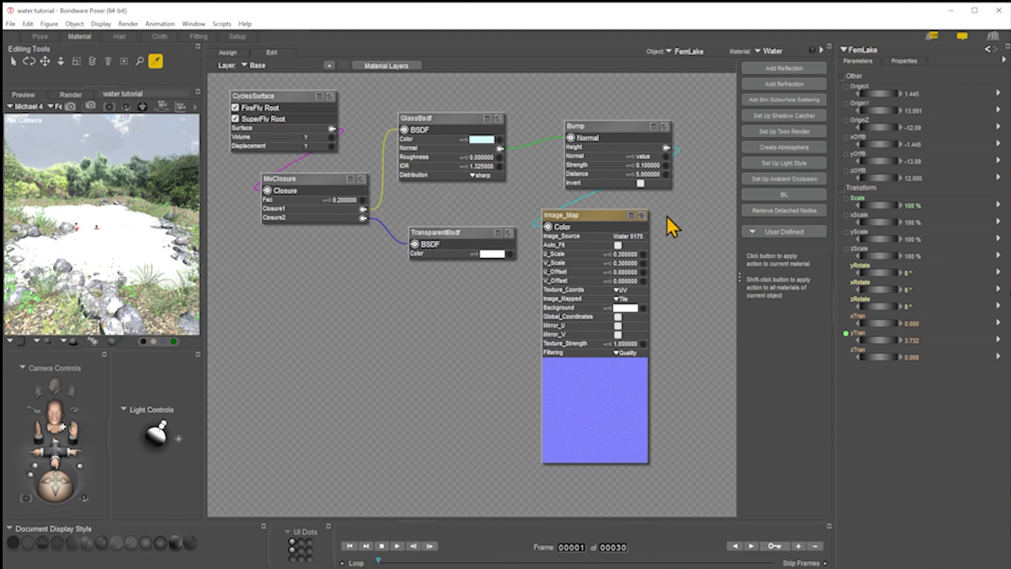
# Add a Cycles WaveTexture node, place it below the MixClosure node and show its texture preview.
pyautogui.rightClick(668, 232)
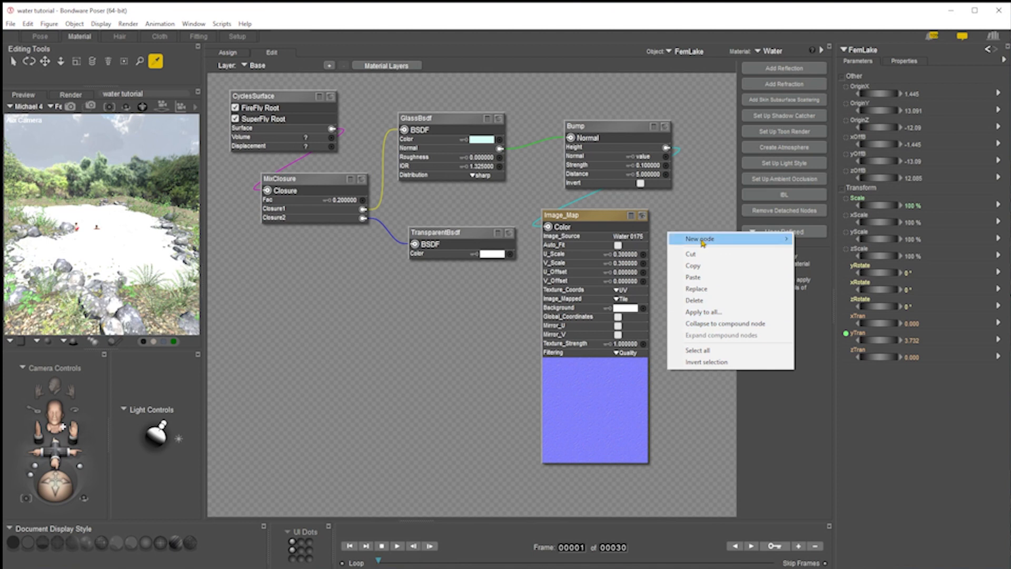
pyautogui.moveTo(703, 238)
pyautogui.moveTo(836, 342)
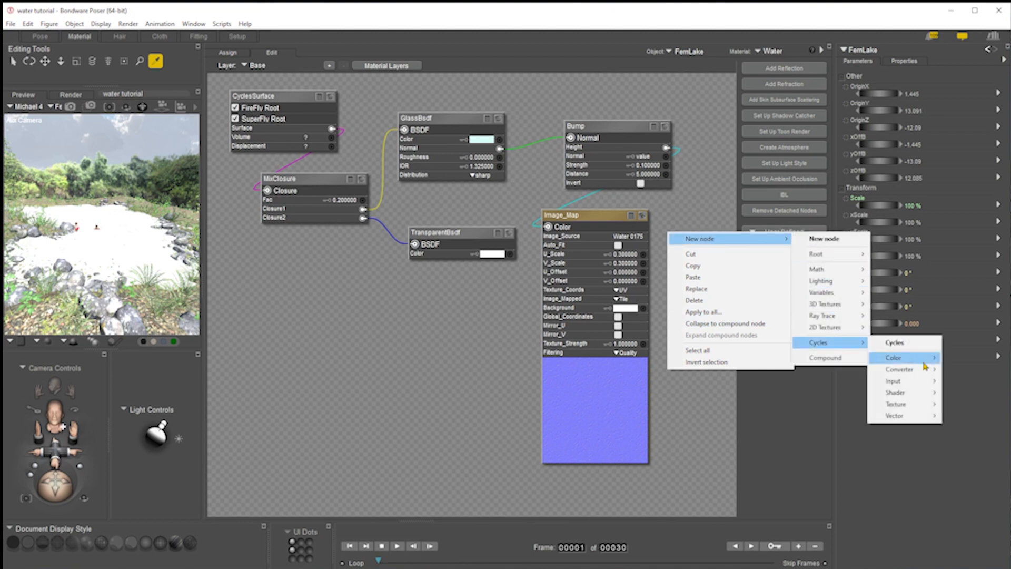
pyautogui.moveTo(917, 406)
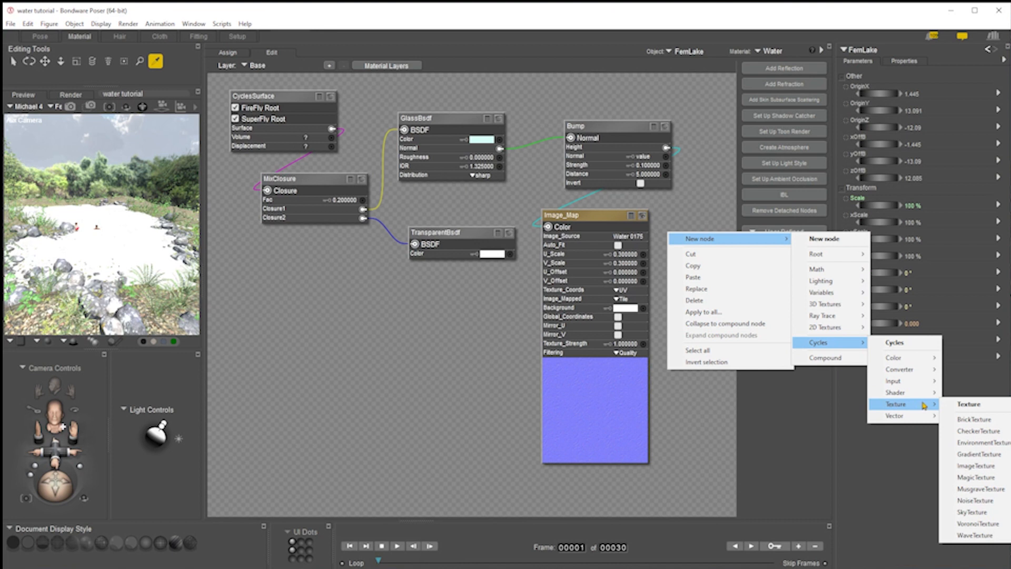
pyautogui.click(980, 539)
pyautogui.moveTo(699, 238); pyautogui.dragTo(345, 241)
pyautogui.click(396, 297)
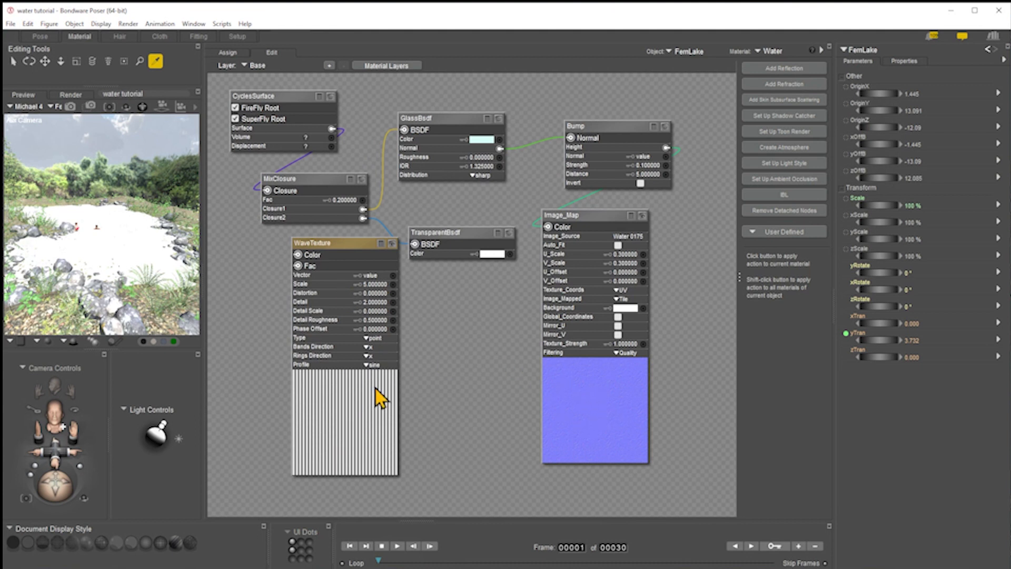
# Try a Detail Roughness of 1 on the WaveTexture node and remove the node from the shader.
pyautogui.click(376, 330)
pyautogui.click(372, 320)
pyautogui.click(372, 320)
pyautogui.write('1')
pyautogui.press('Return')
pyautogui.click(392, 243)
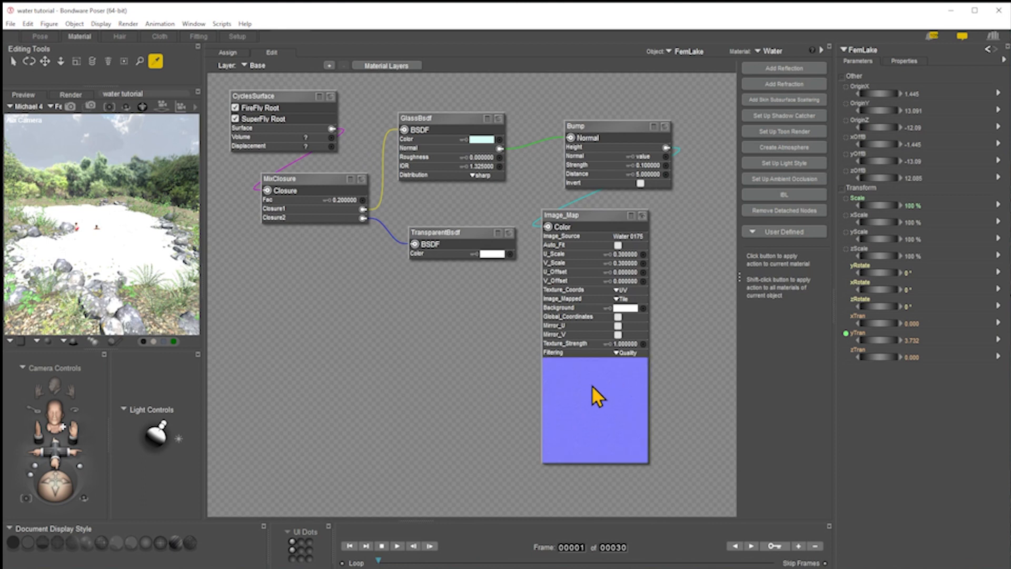
# Align the Image_Map node beneath the Bump node and move the GlassBsdf node slightly closer to the Bump node.
pyautogui.moveTo(575, 223); pyautogui.dragTo(608, 226)
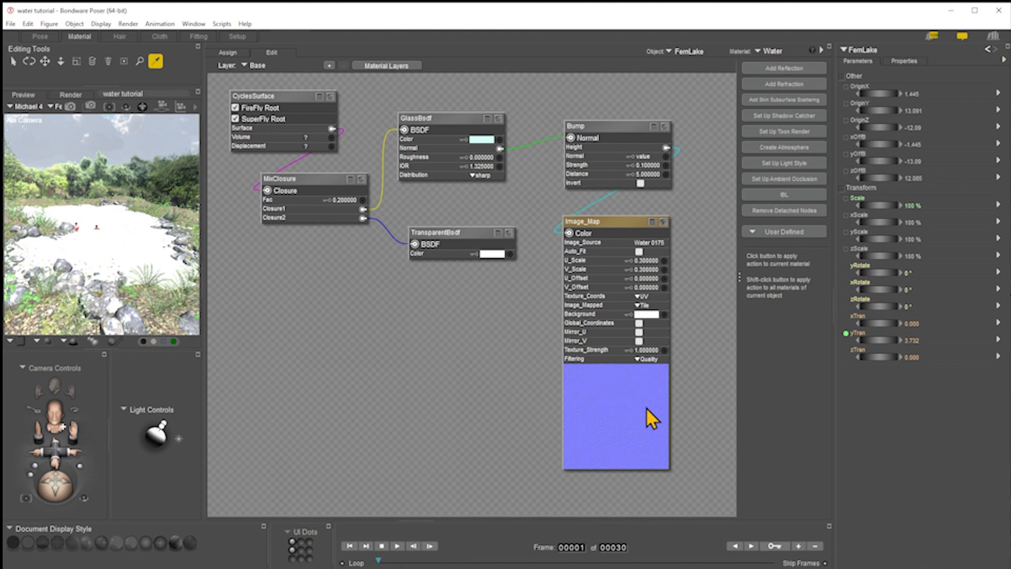
pyautogui.moveTo(607, 222)
pyautogui.mouseDown()
pyautogui.moveTo(648, 214)
pyautogui.moveTo(611, 213)
pyautogui.mouseUp()
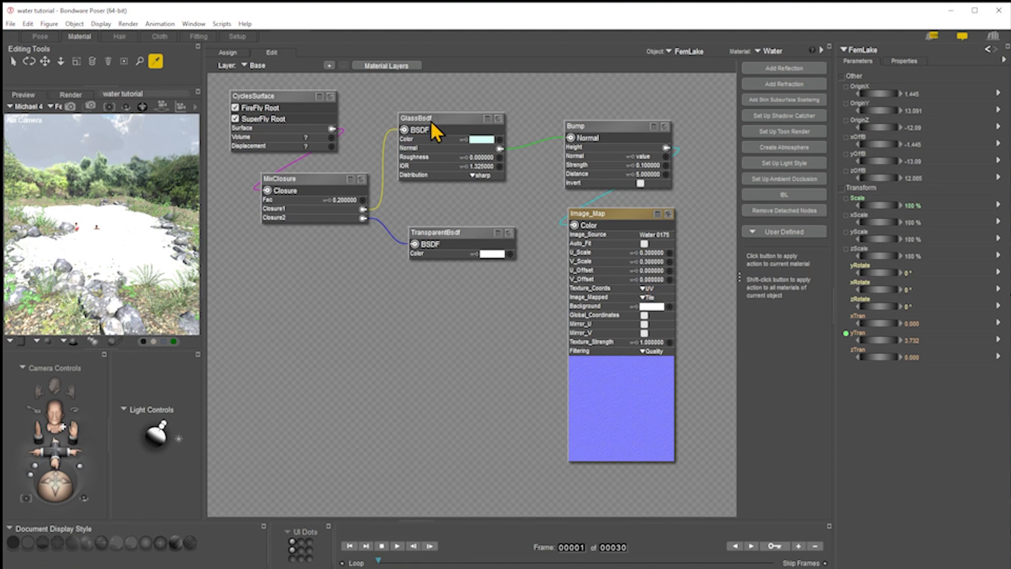
pyautogui.moveTo(431, 119); pyautogui.dragTo(444, 118)
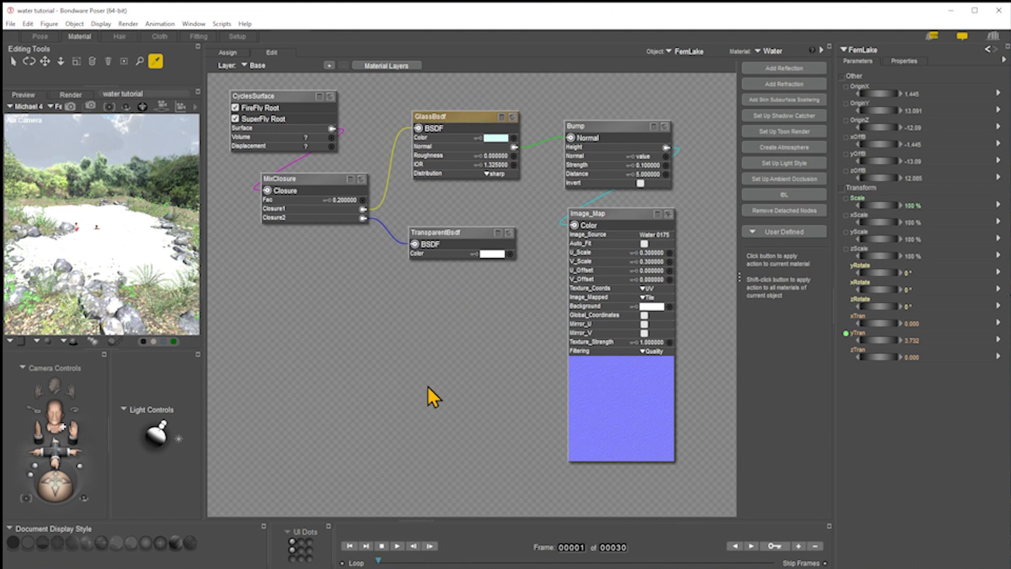
# Add a PoserSurface root node below the MixClosure node and delete it from the water shader.
pyautogui.rightClick(320, 247)
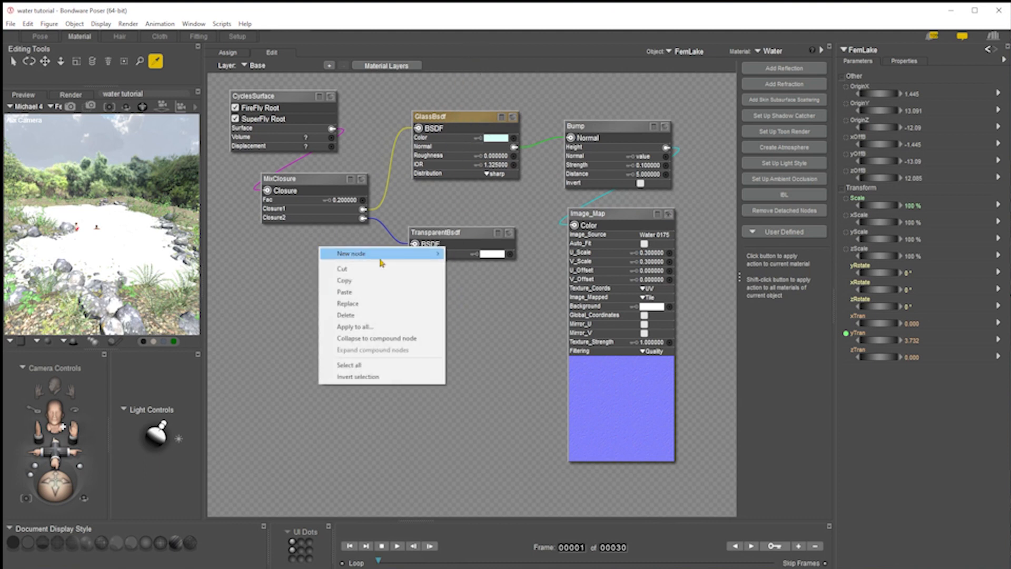
pyautogui.moveTo(384, 256)
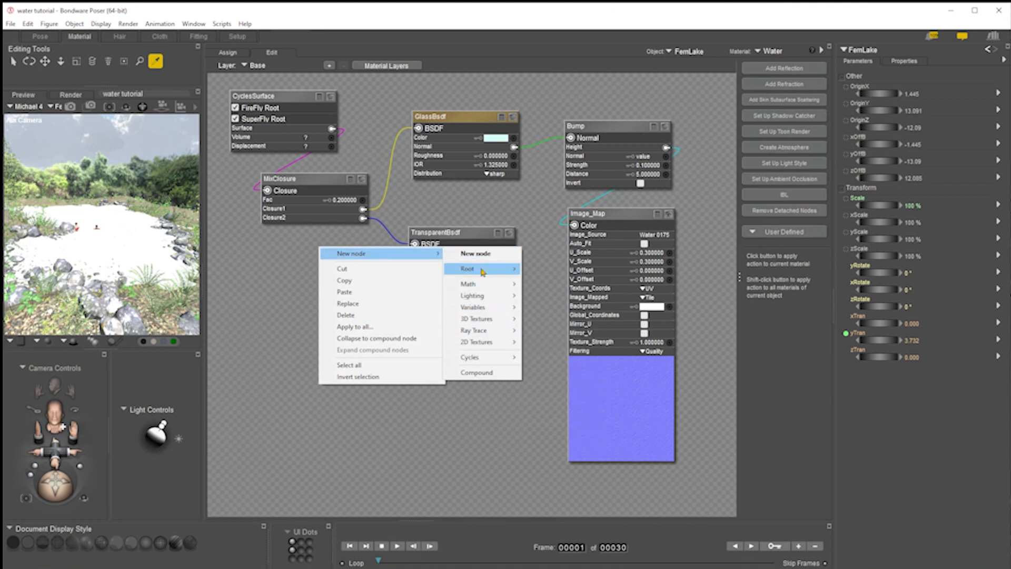
pyautogui.moveTo(482, 269)
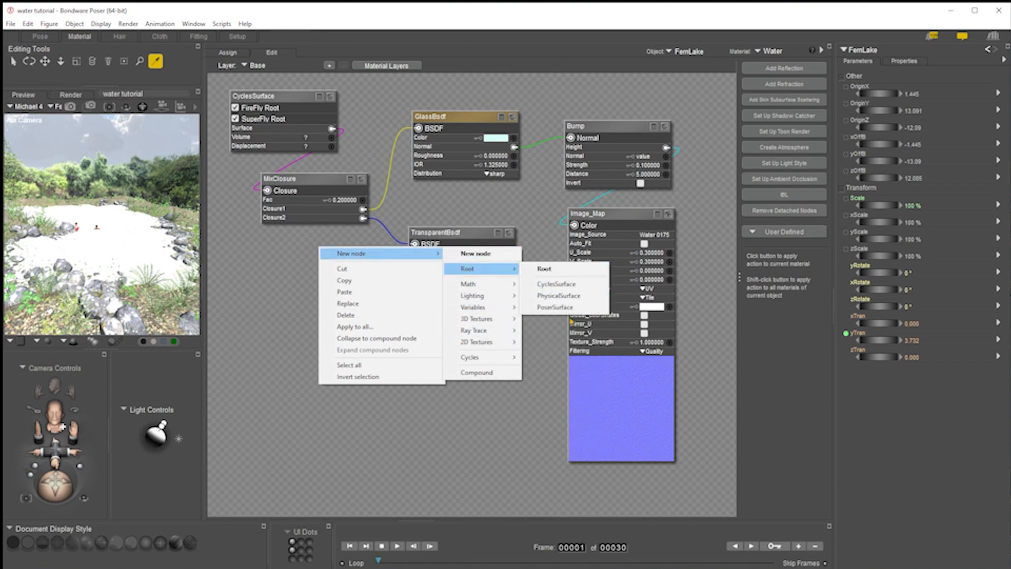
pyautogui.click(566, 307)
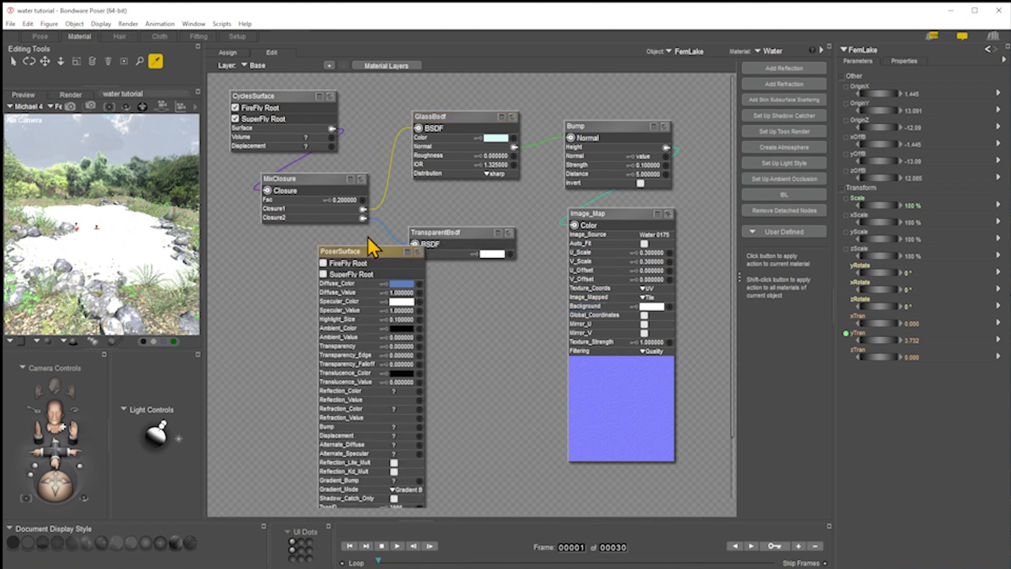
pyautogui.press('Delete')
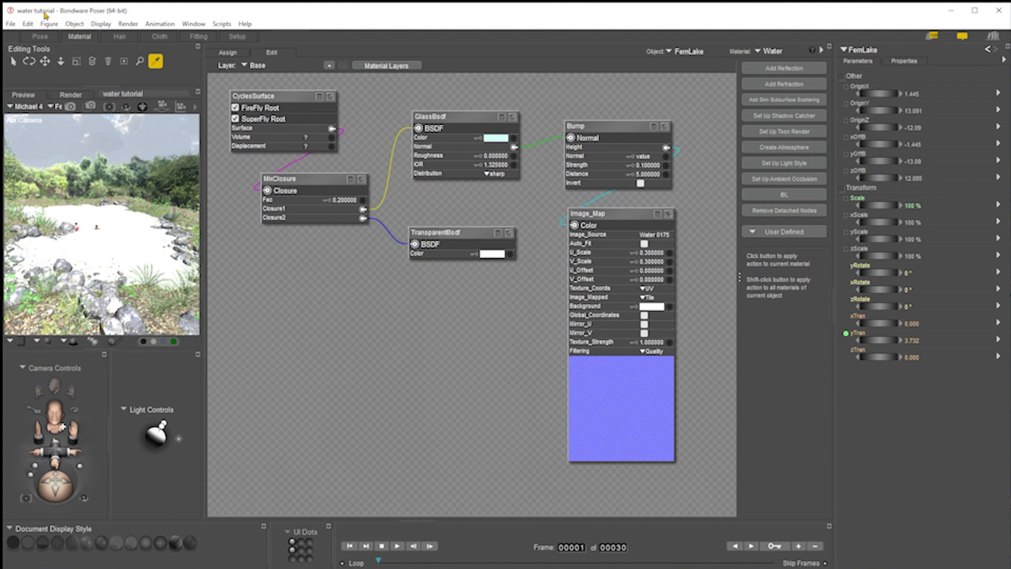
# Return to the Pose room and bring the camera in closer to the two figures in the lake.
pyautogui.click(40, 36)
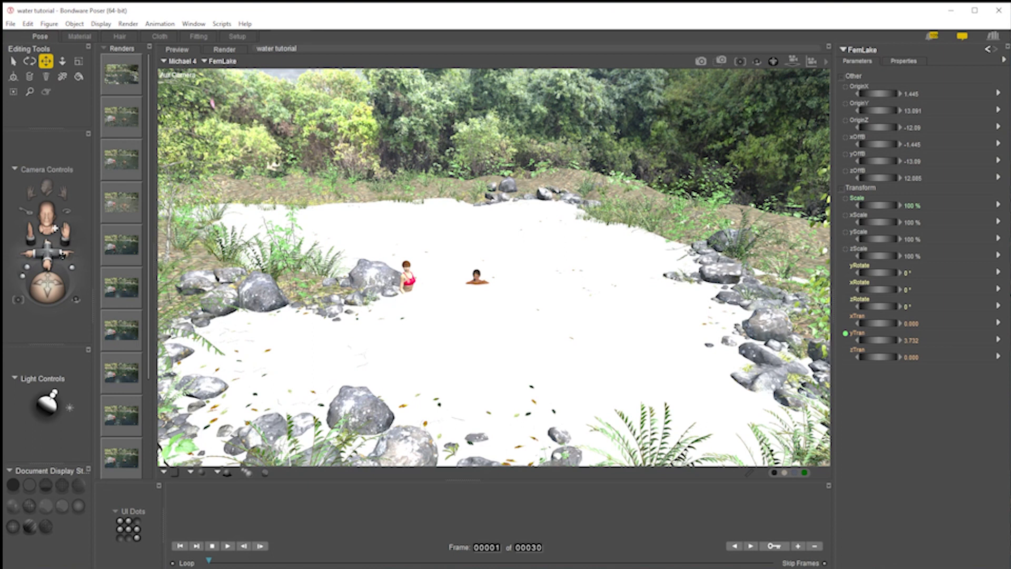
pyautogui.moveTo(45, 252); pyautogui.dragTo(40, 271)
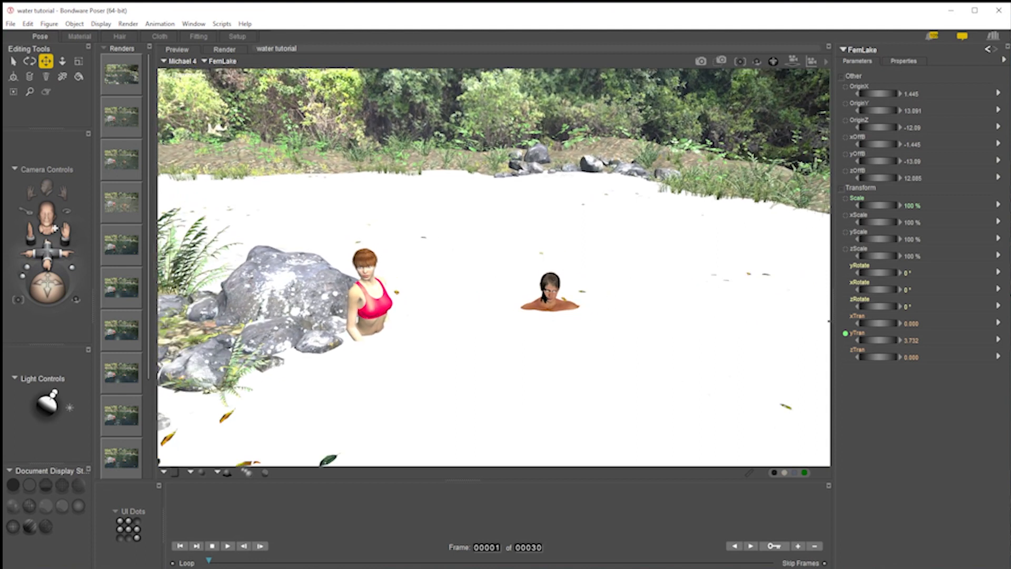